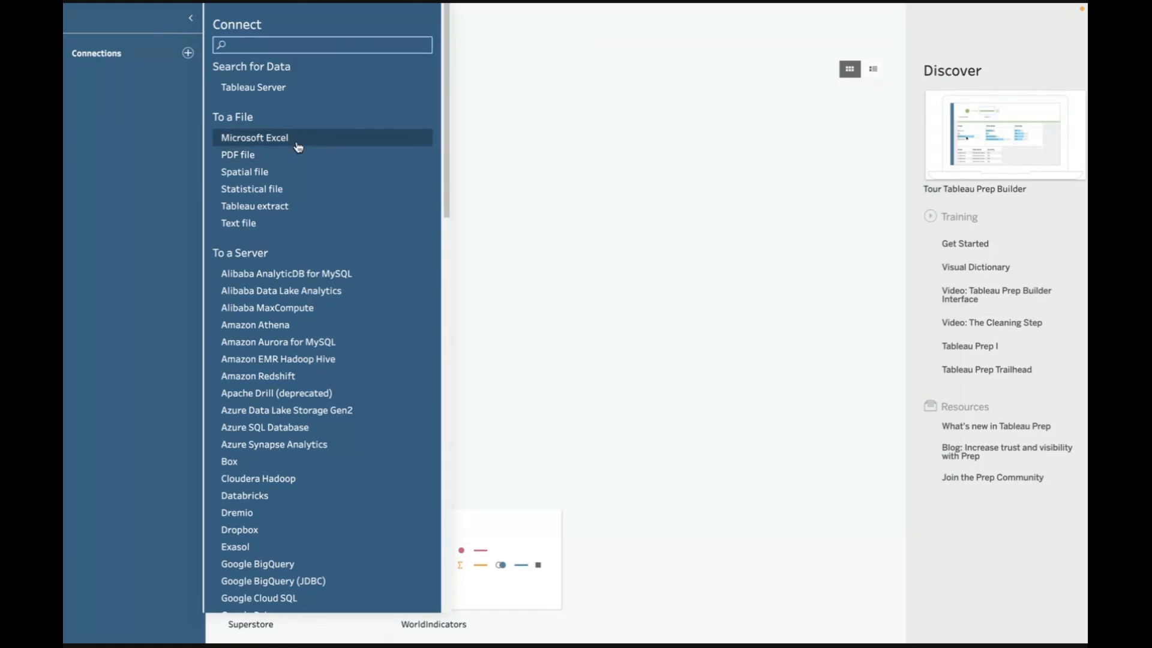
pyautogui.click(298, 147)
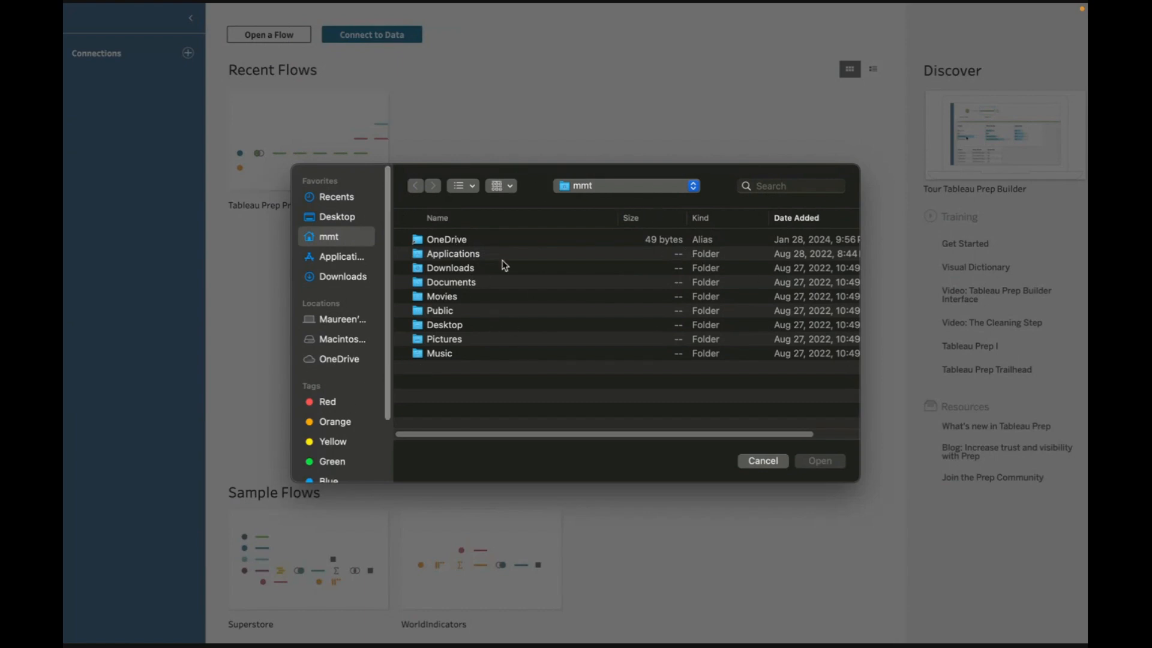
pyautogui.click(765, 465)
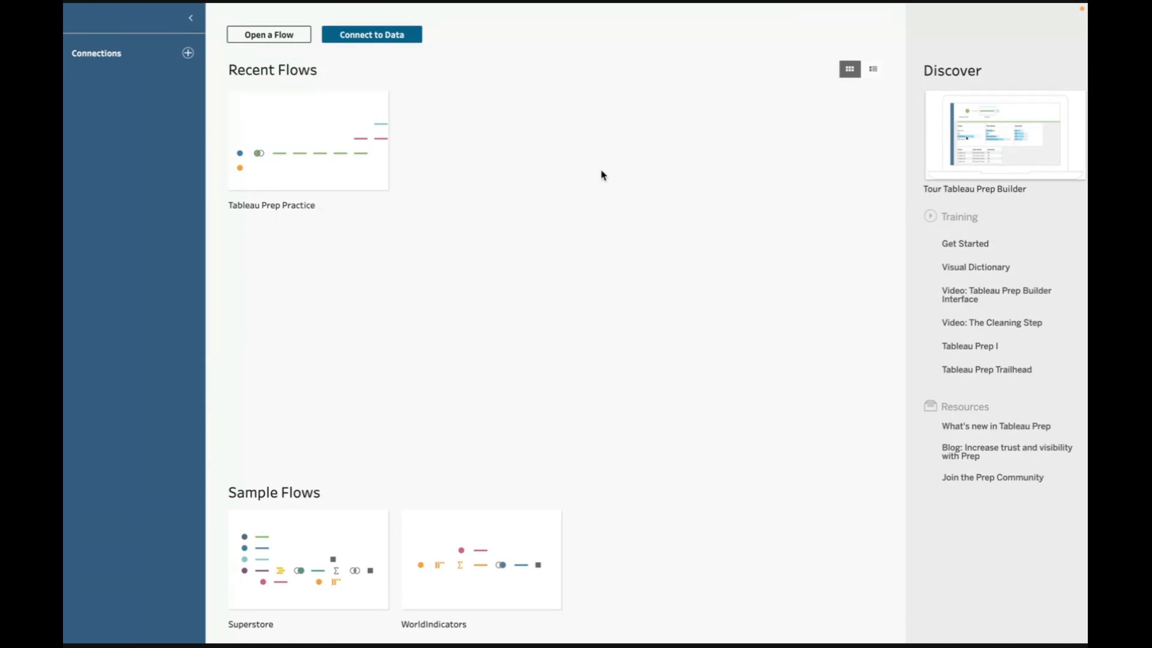
pyautogui.click(265, 39)
pyautogui.click(266, 42)
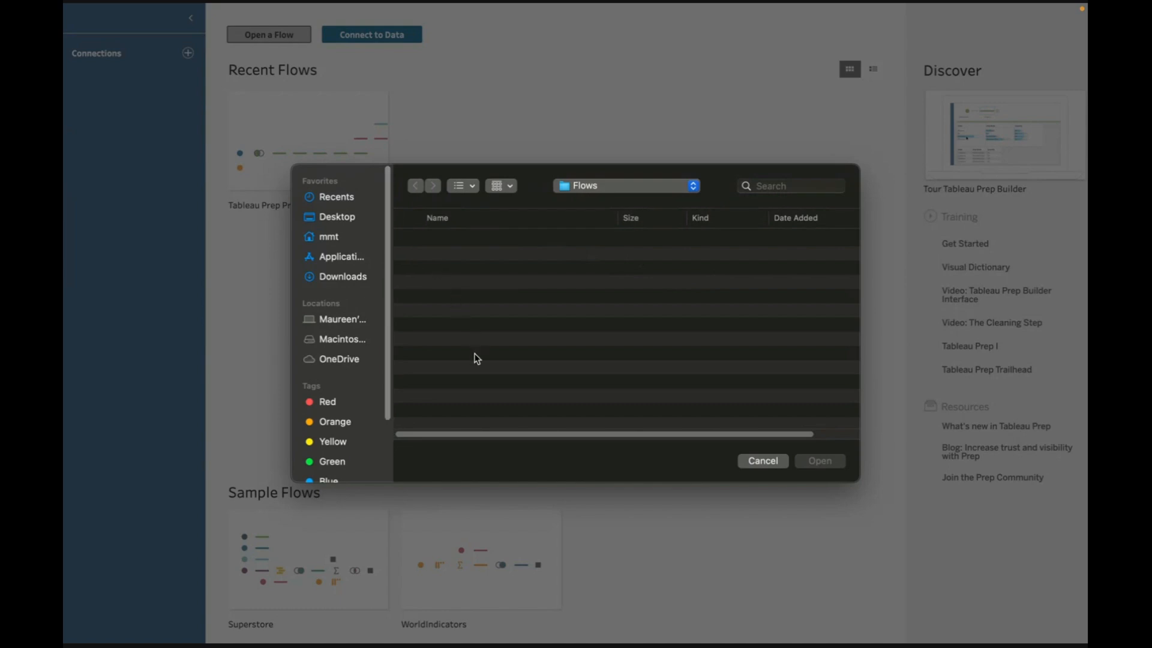
pyautogui.click(762, 461)
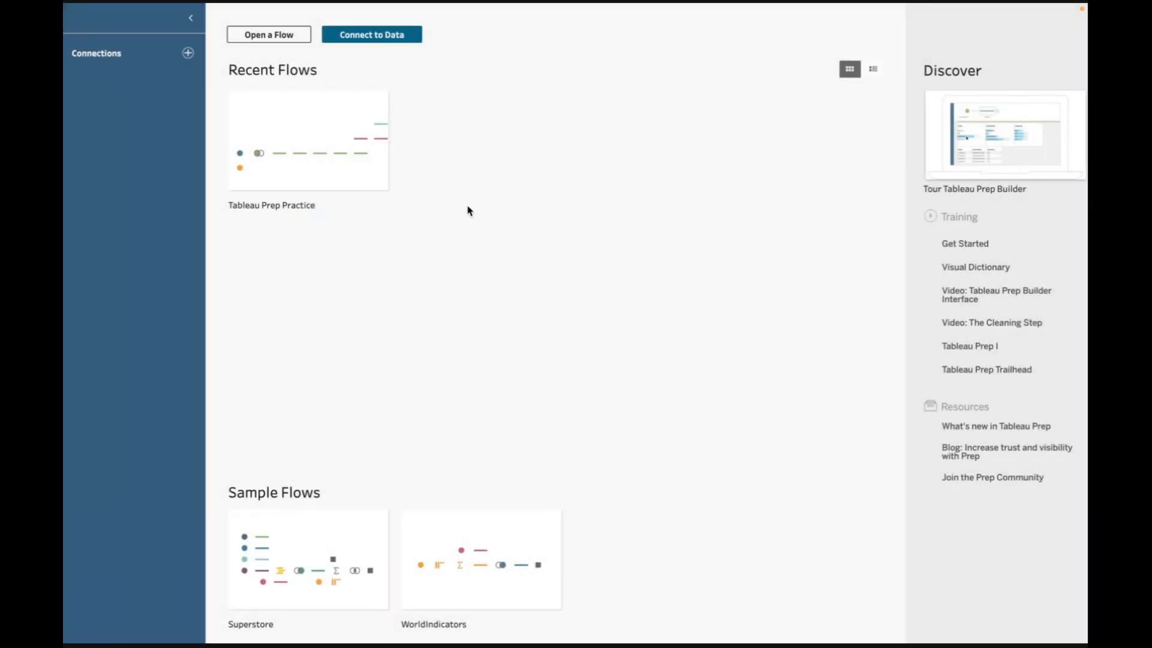
pyautogui.click(396, 42)
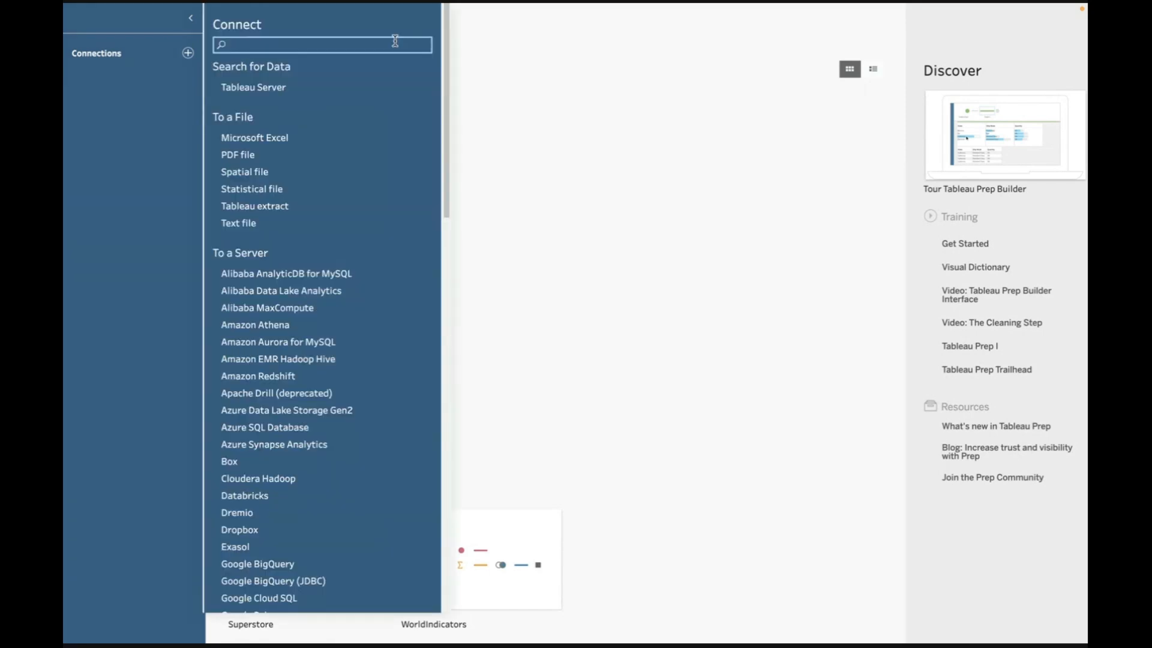
pyautogui.click(564, 109)
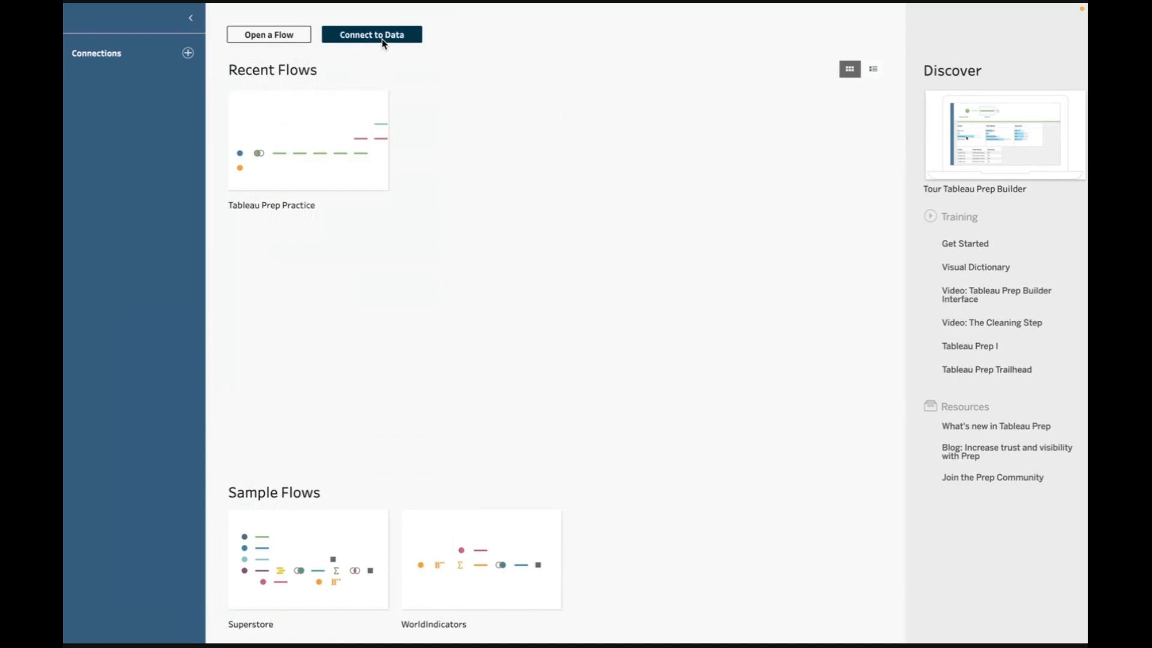
# Connect to the Microsoft Excel file sample_superstore_dirty.xls from the Downloads folder
pyautogui.click(383, 43)
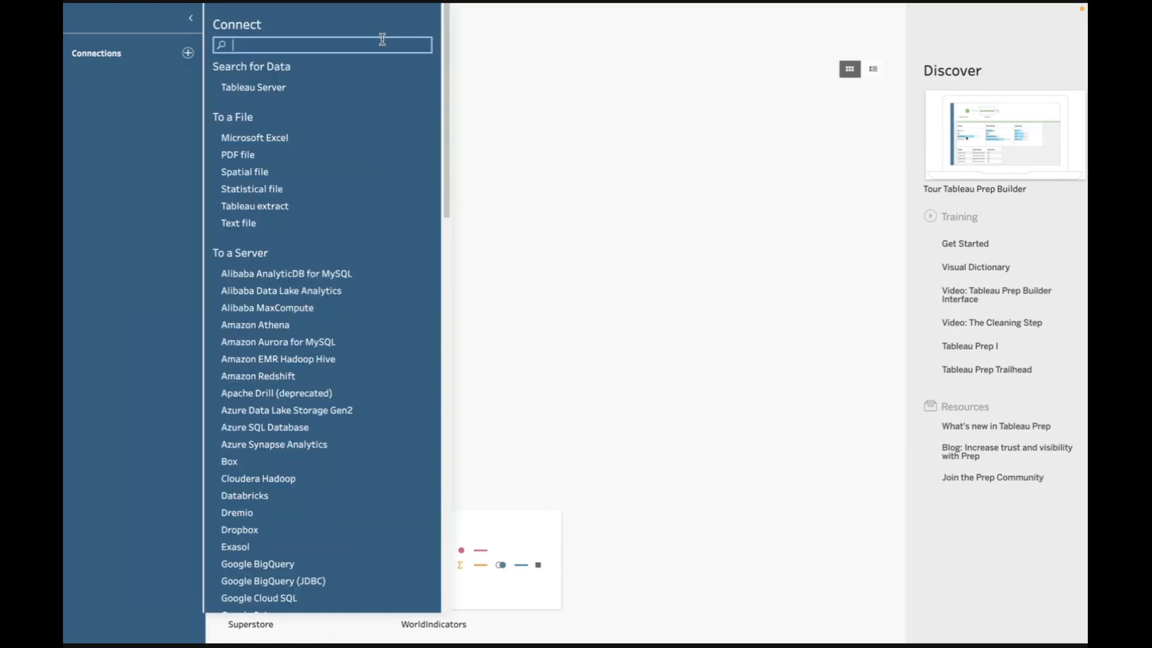
pyautogui.click(283, 141)
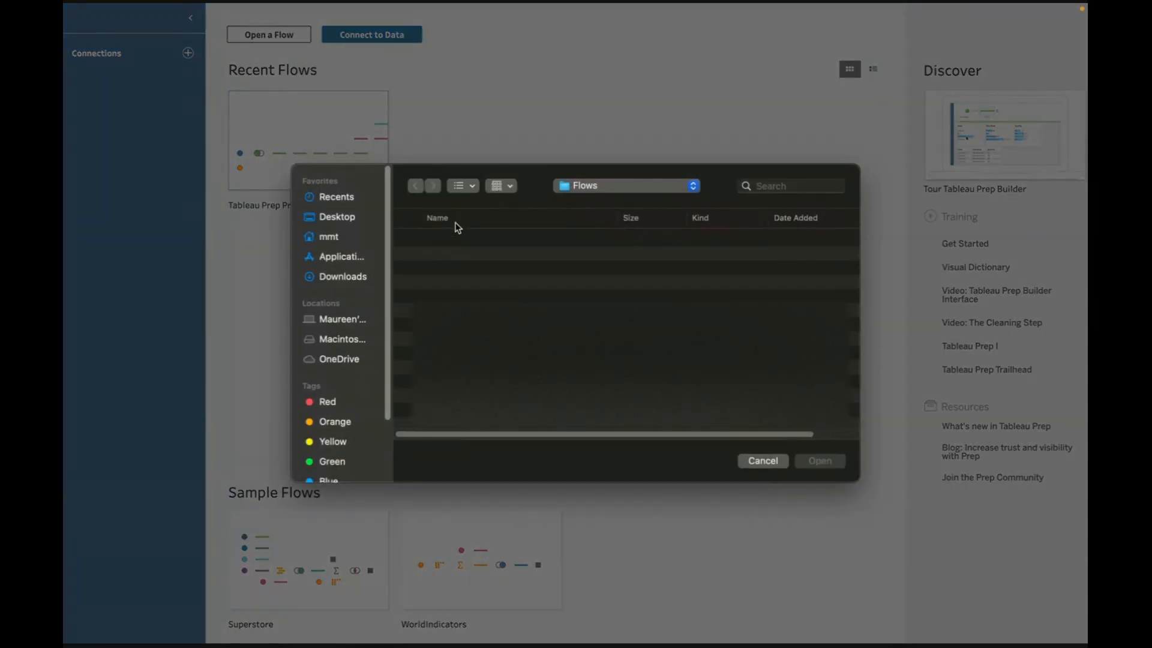
pyautogui.click(350, 280)
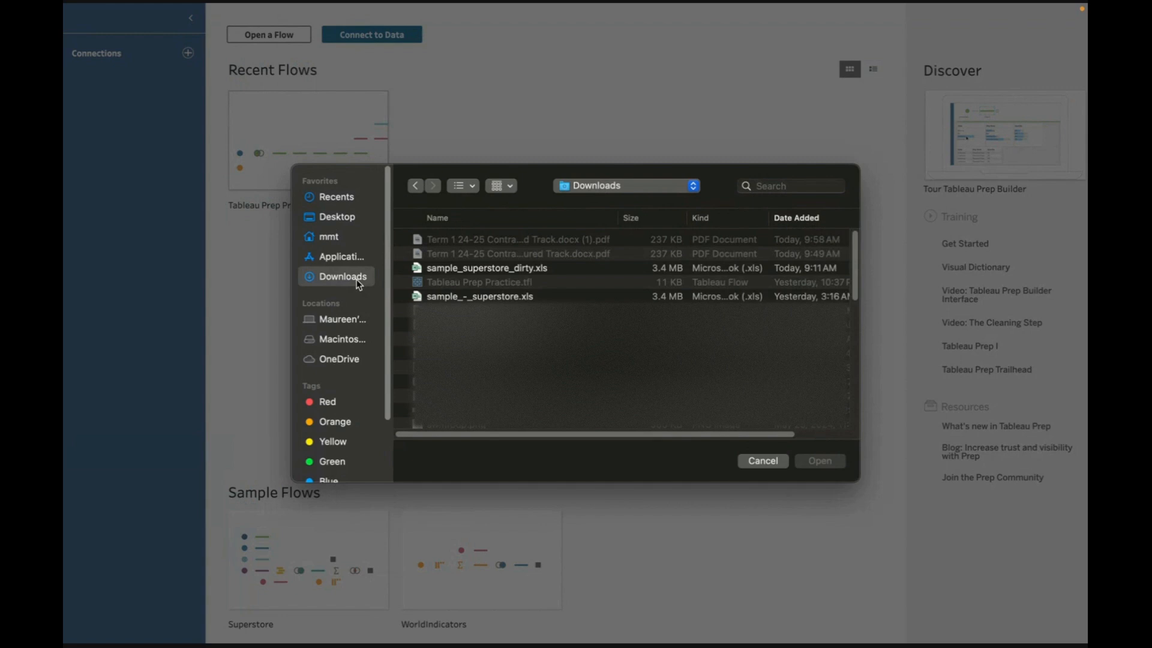
pyautogui.click(485, 273)
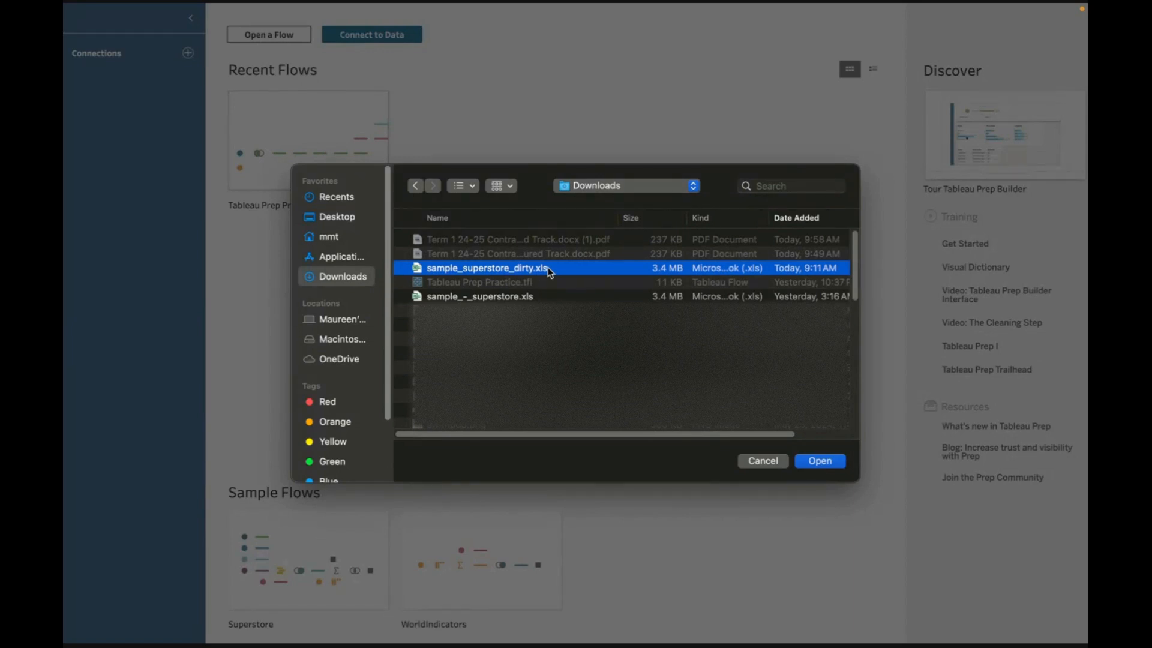
pyautogui.click(820, 461)
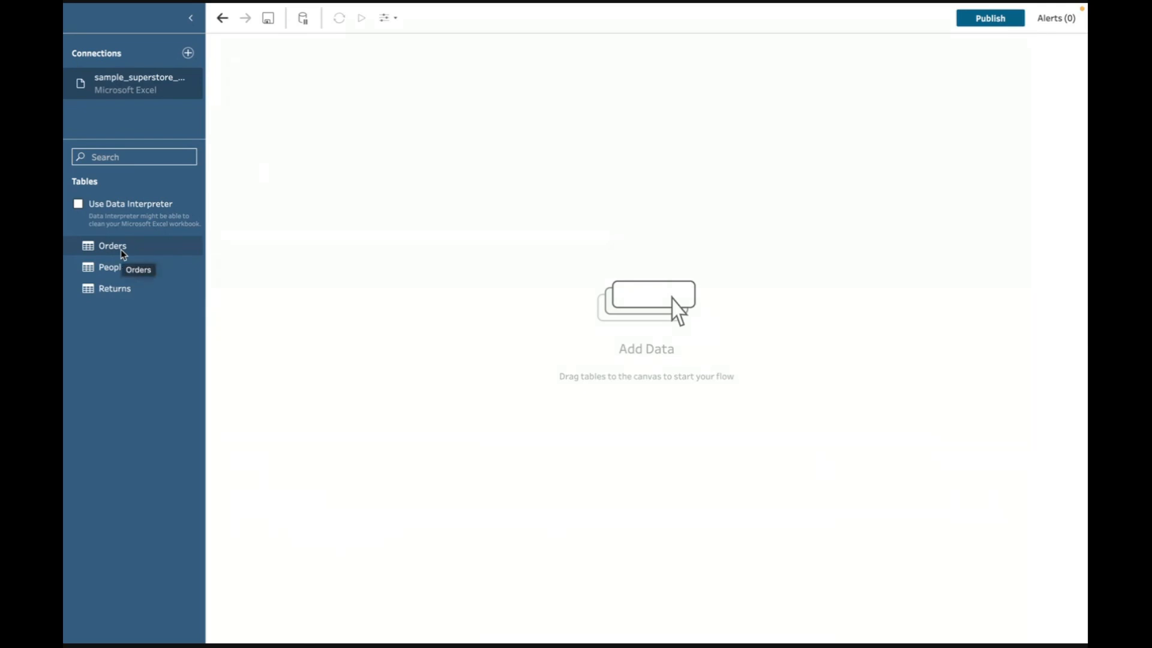
# Open the downloaded sample_superstore_dirty.xls in Excel with macros enabled
pyautogui.hotkey('ctrl', 'Left')
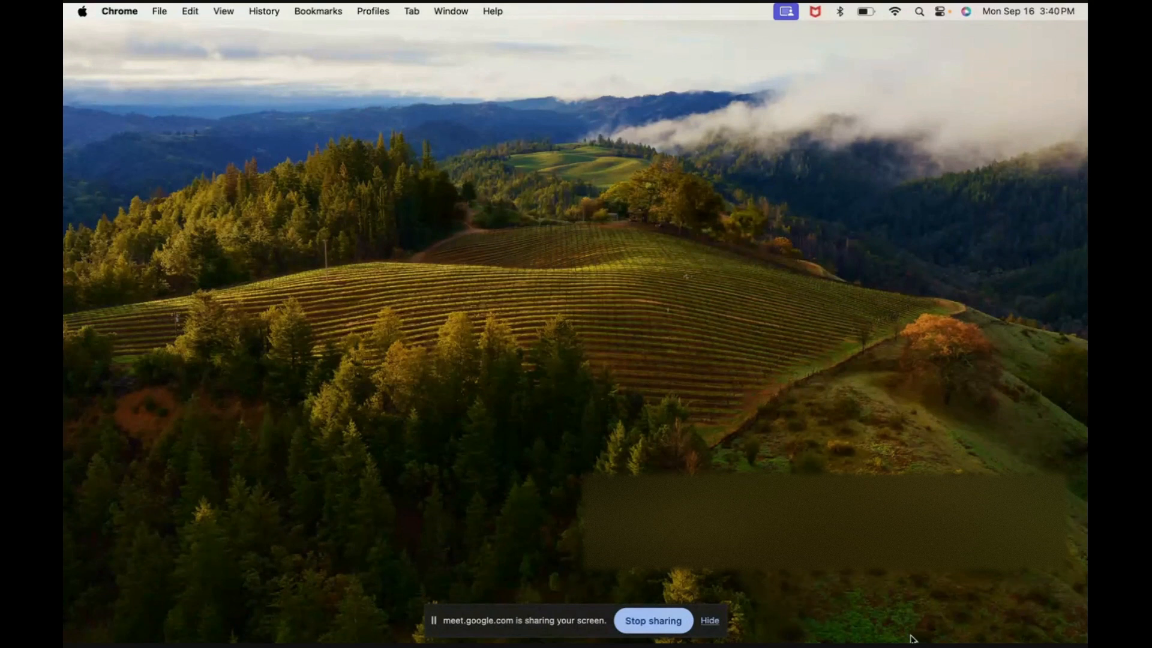
pyautogui.moveTo(1086, 642)
pyautogui.moveTo(1020, 642)
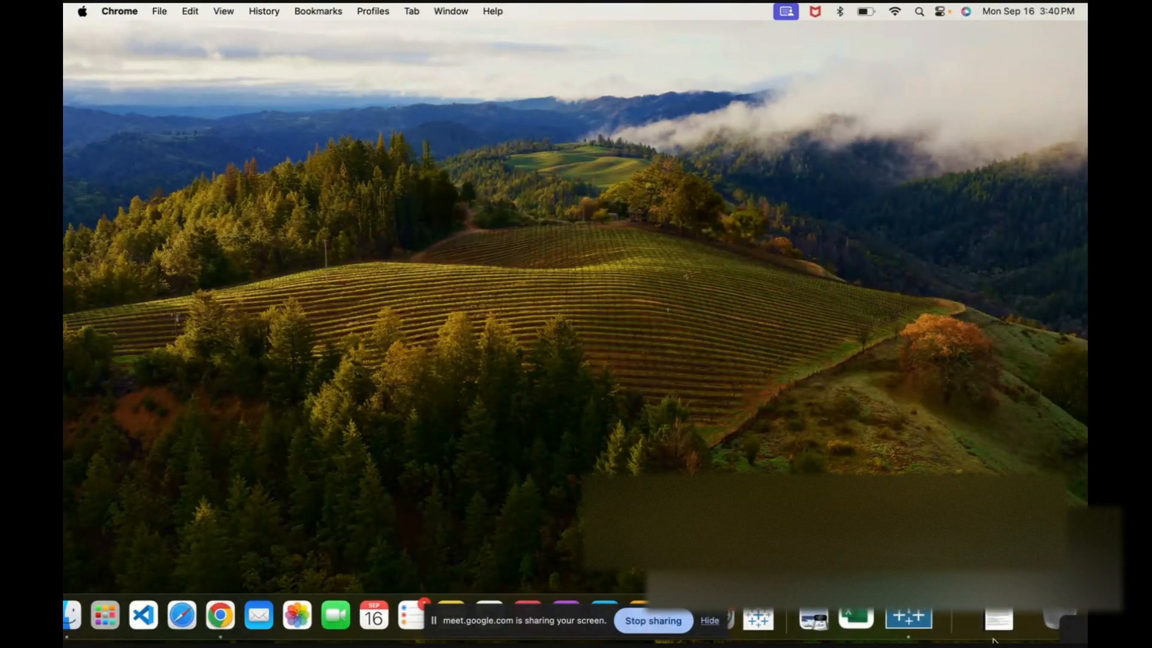
pyautogui.click(995, 627)
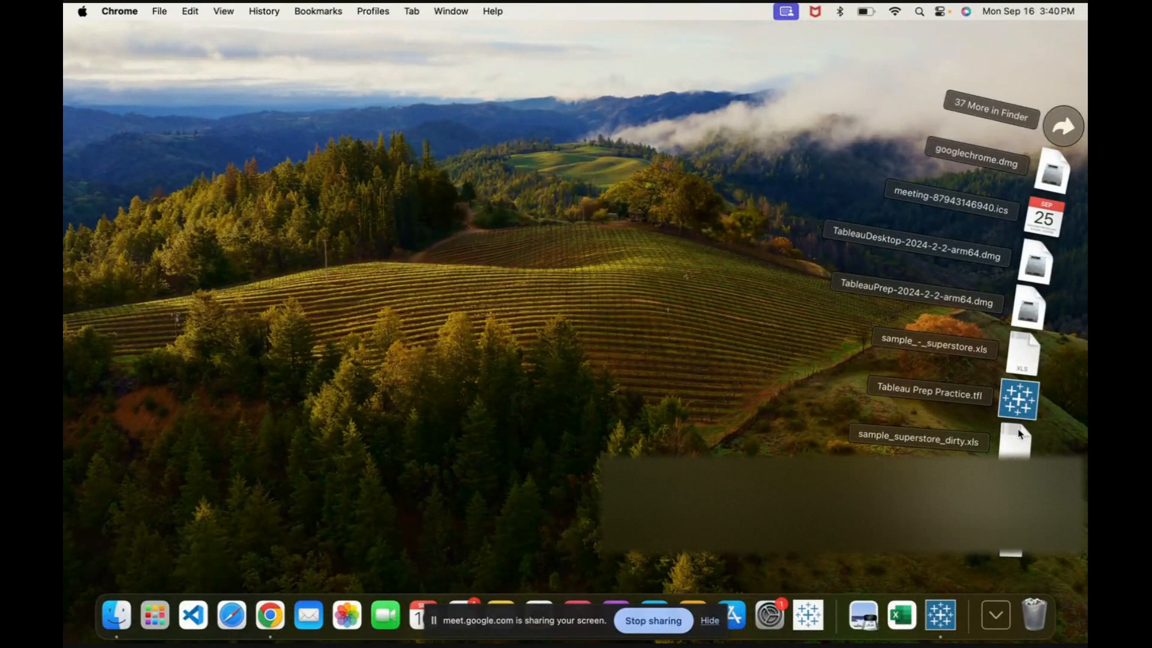
pyautogui.click(1011, 444)
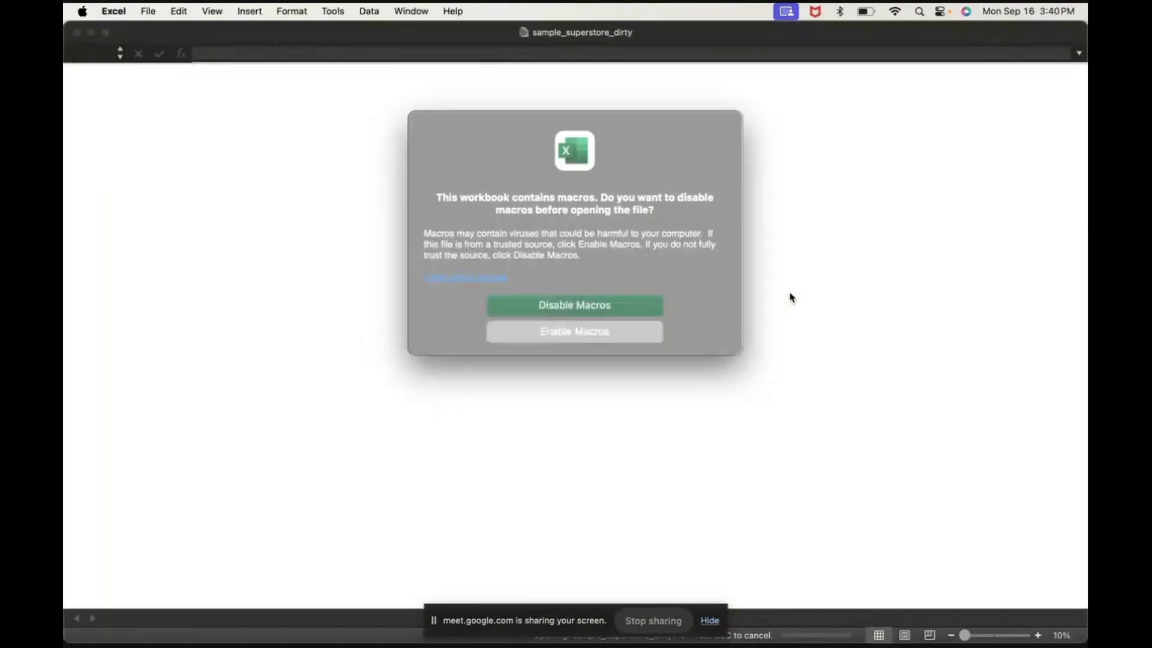
pyautogui.click(621, 330)
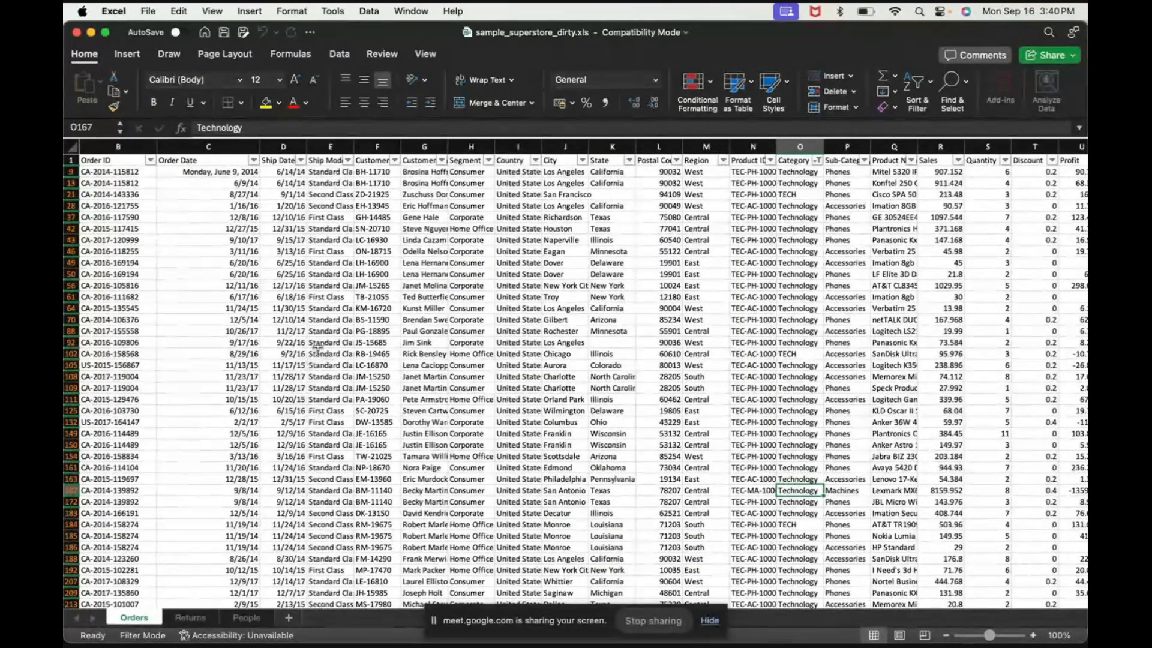
# Look through the Orders, Returns and People sheets of the workbook, ending on the Orders sheet
pyautogui.click(341, 309)
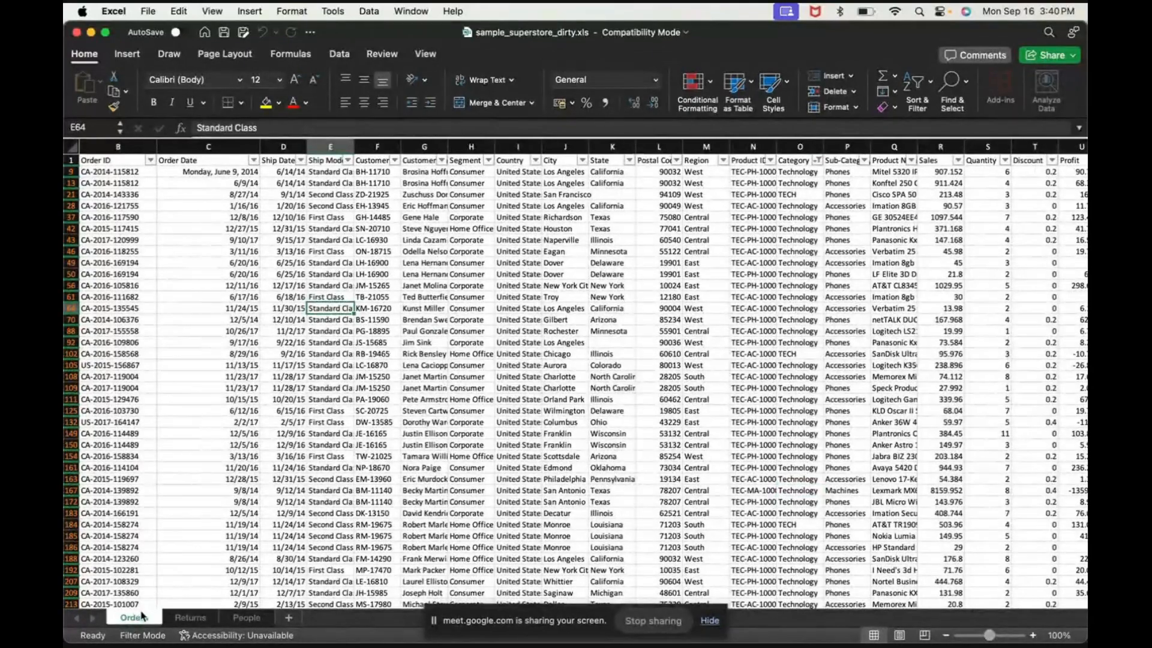
pyautogui.click(180, 620)
pyautogui.hotkey('ctrl', 'pagedown')
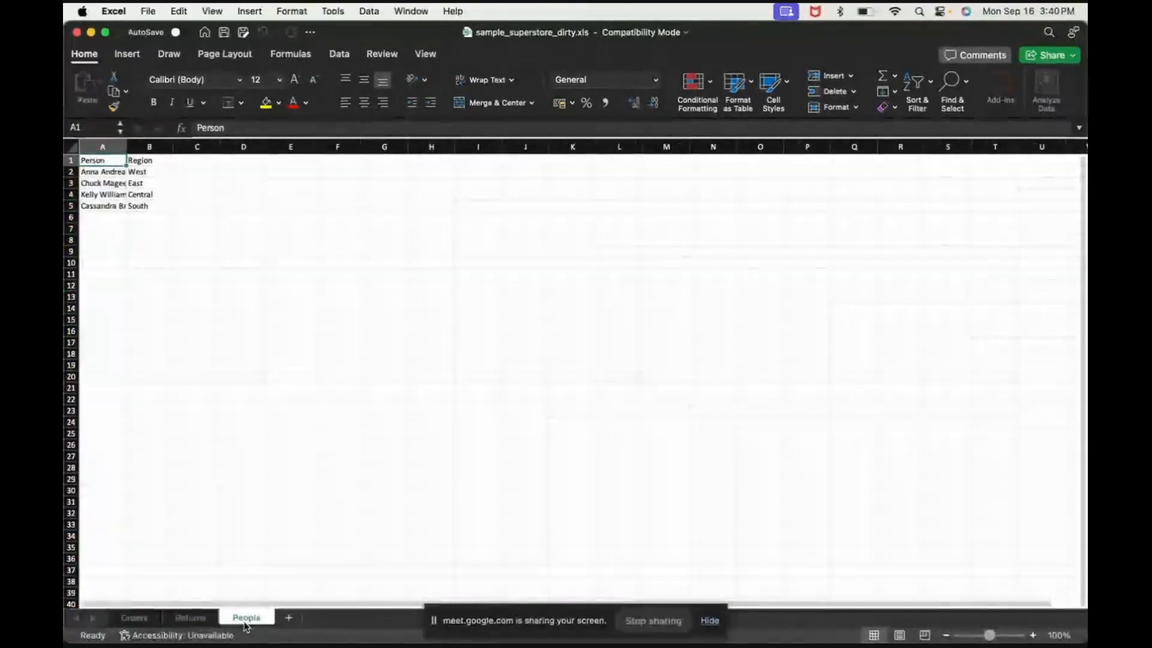
pyautogui.click(133, 617)
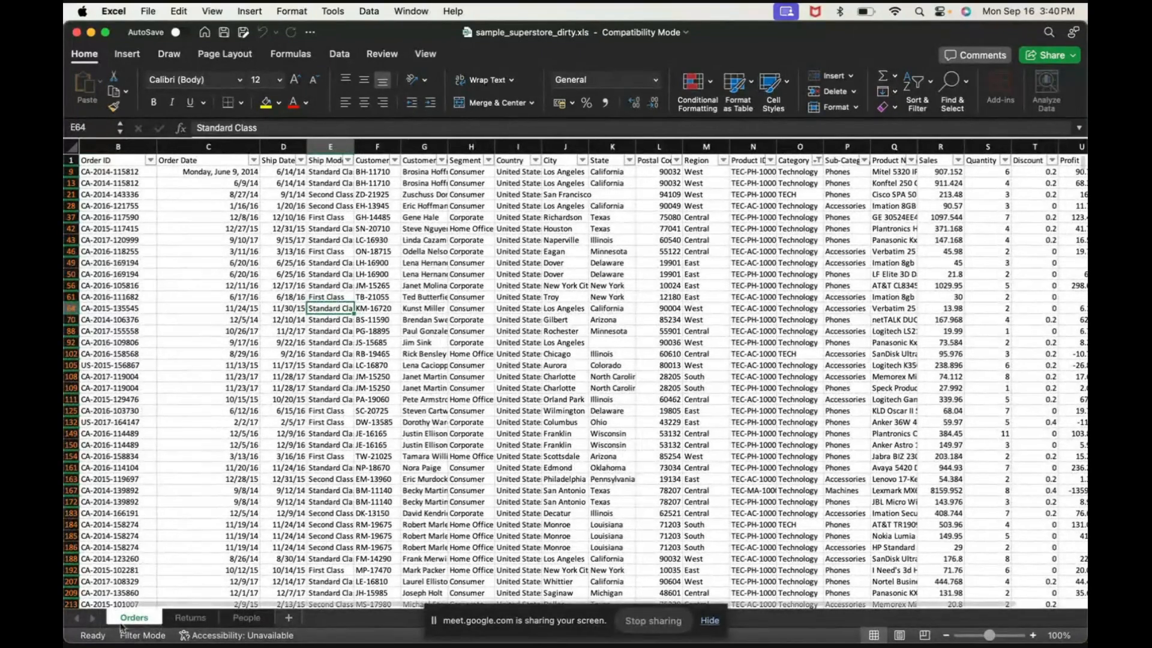
pyautogui.click(182, 619)
pyautogui.click(265, 622)
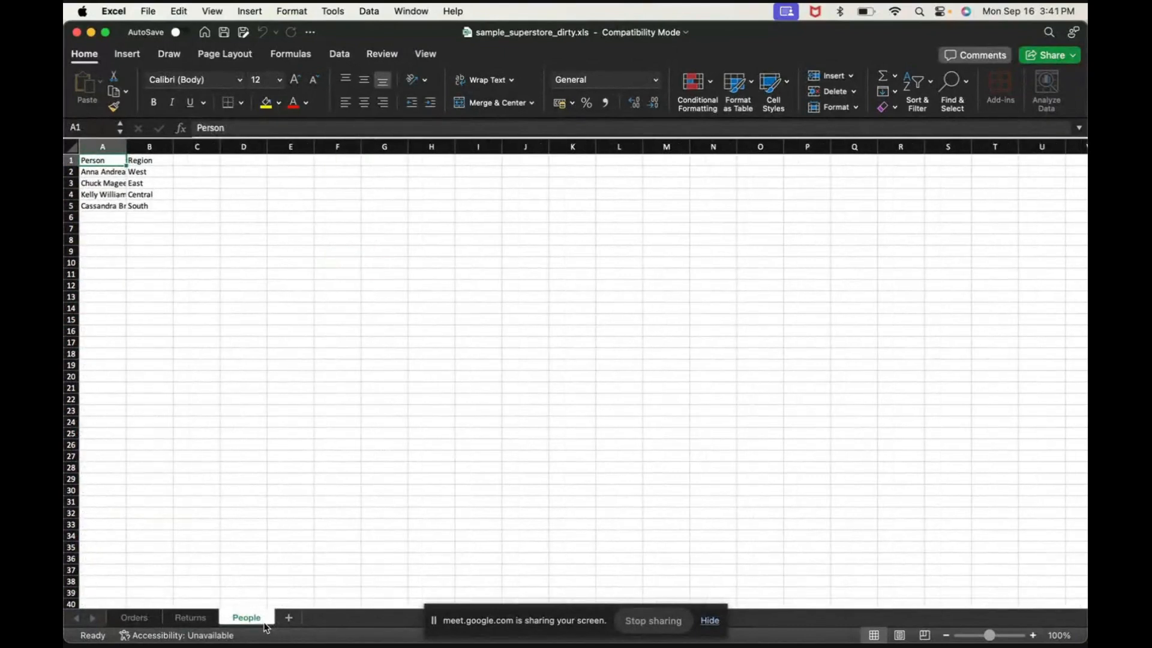
pyautogui.click(142, 621)
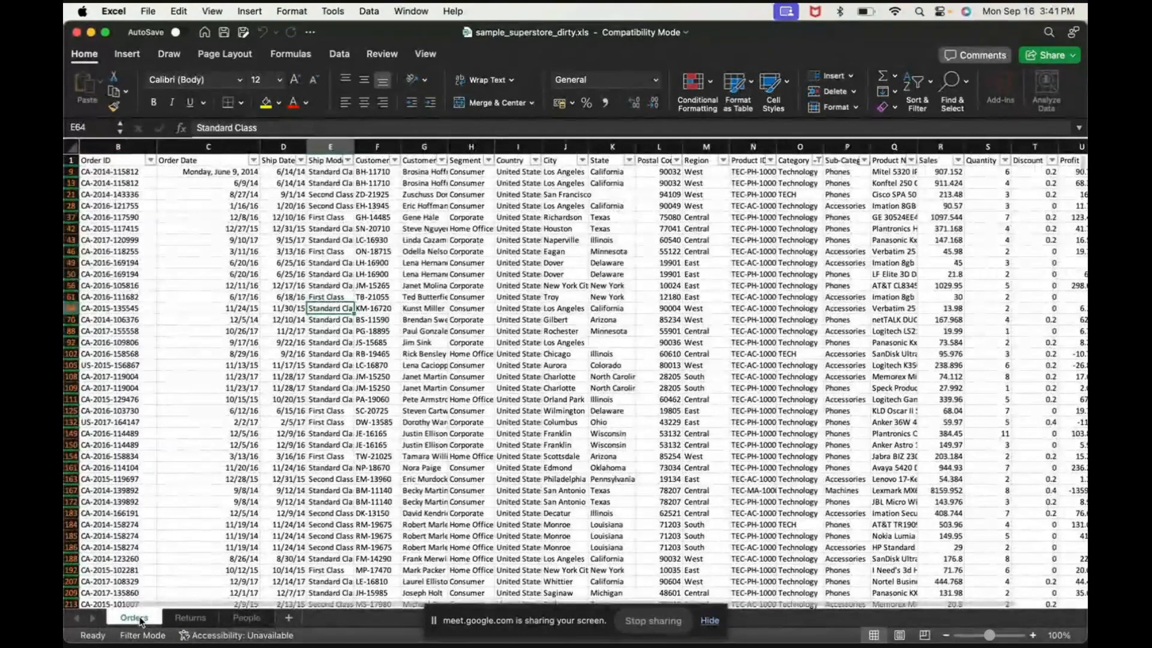
pyautogui.click(501, 215)
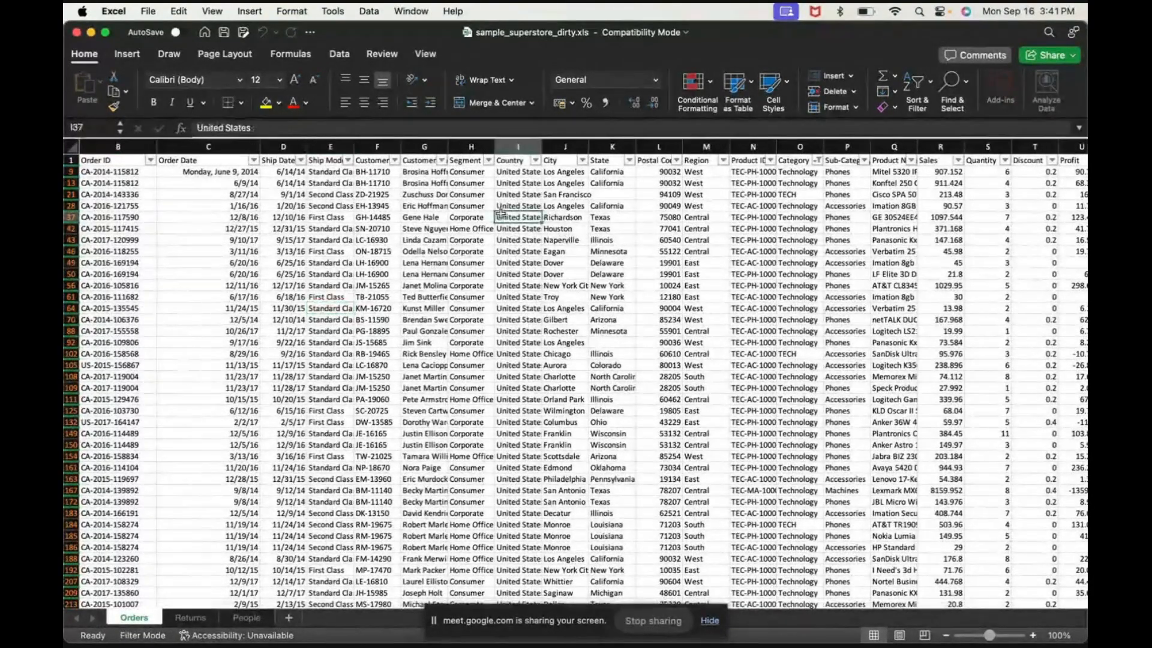
# Switch back to Tableau Prep Builder and add the Orders table to the empty flow canvas
pyautogui.hotkey('ctrl', 'Right')
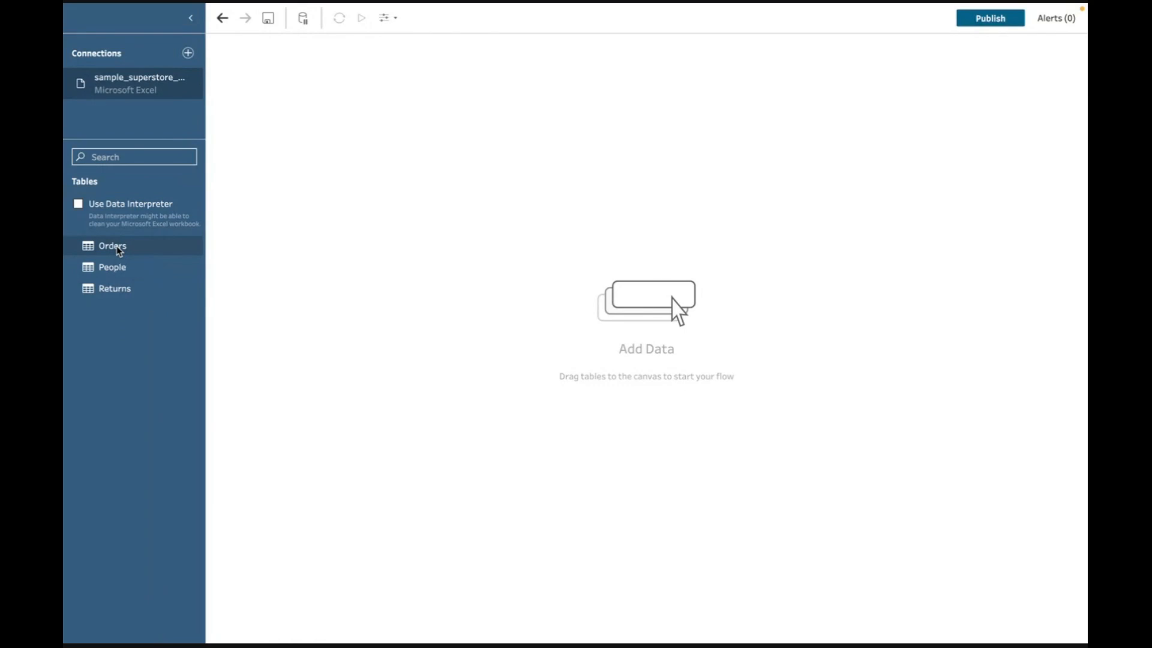
pyautogui.moveTo(173, 246); pyautogui.dragTo(653, 297)
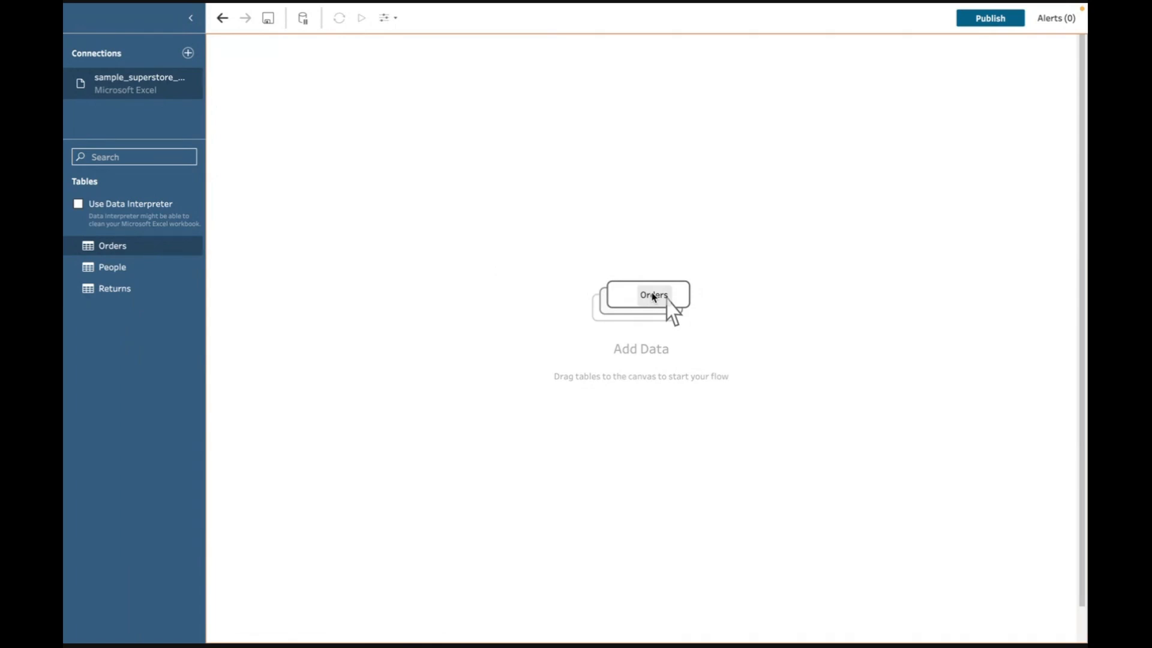
pyautogui.moveTo(653, 296); pyautogui.dragTo(653, 297)
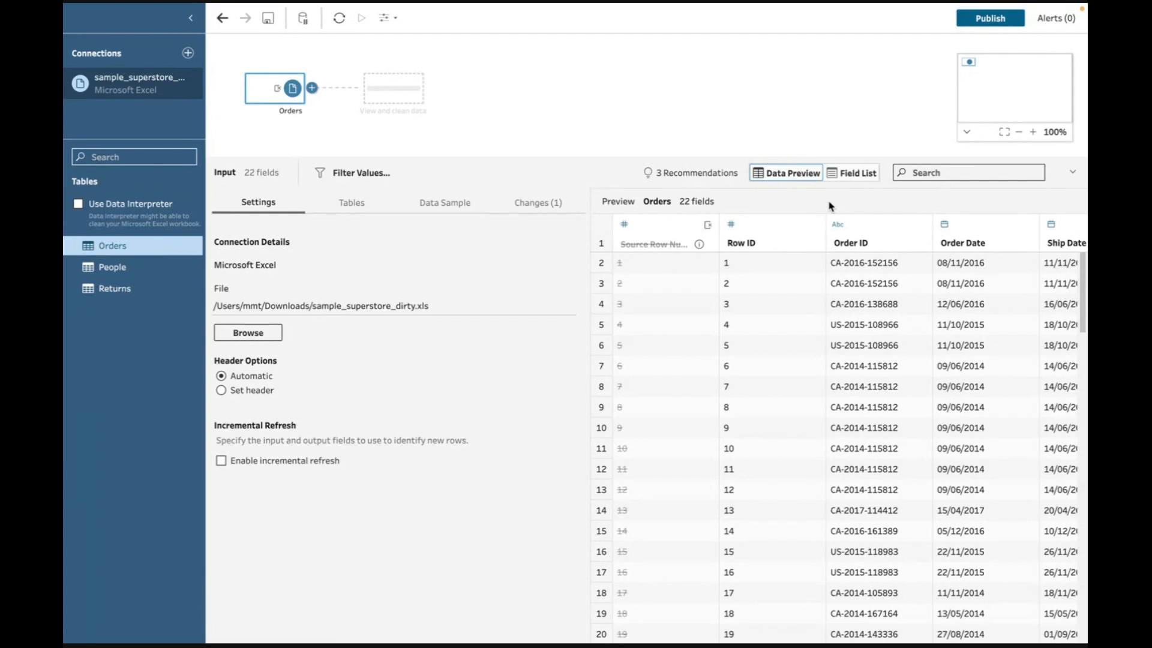
# Show the Orders input as a field list and review all its fields, their types and preview values
pyautogui.click(860, 181)
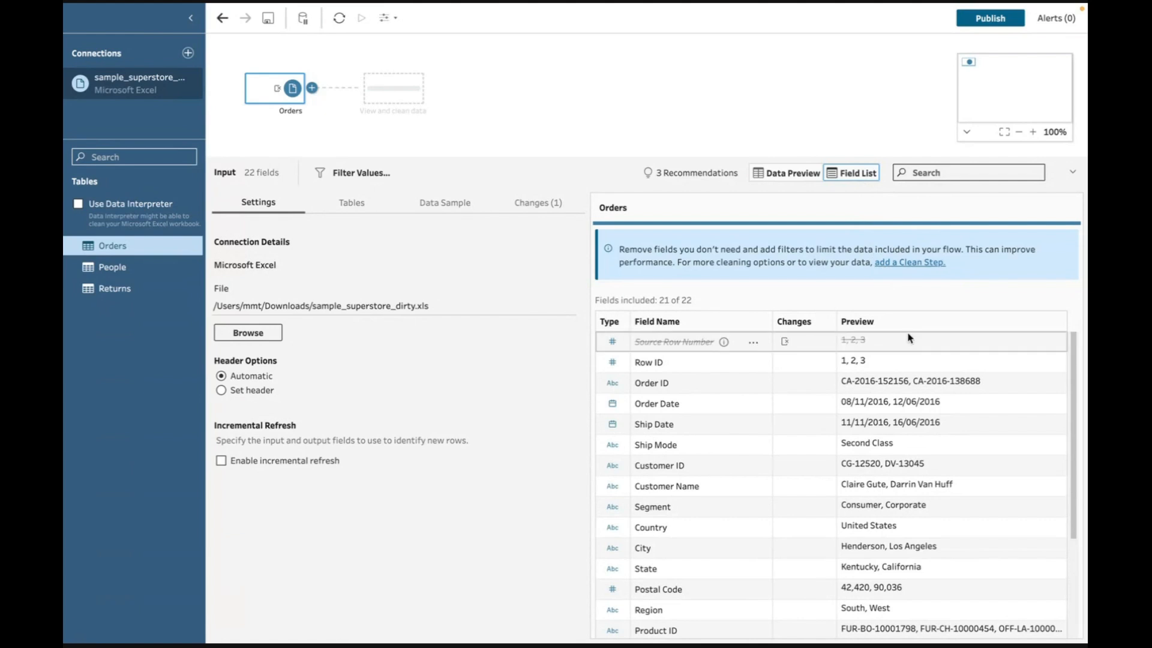
pyautogui.scroll(-5, 685, 379)
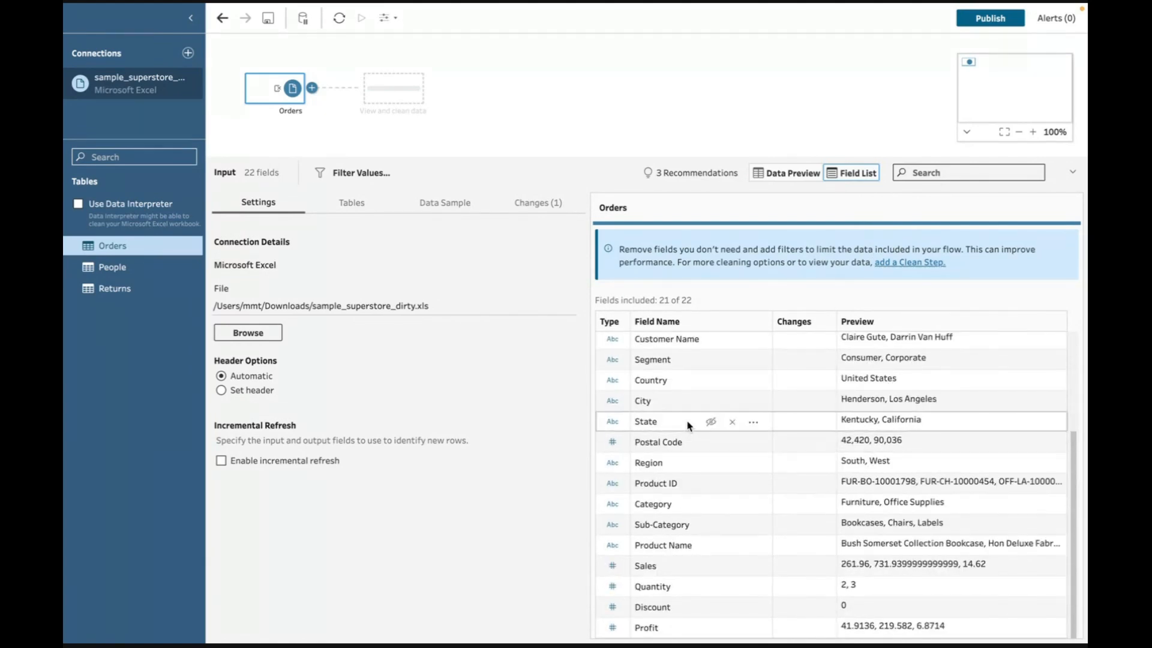
pyautogui.scroll(5, 688, 420)
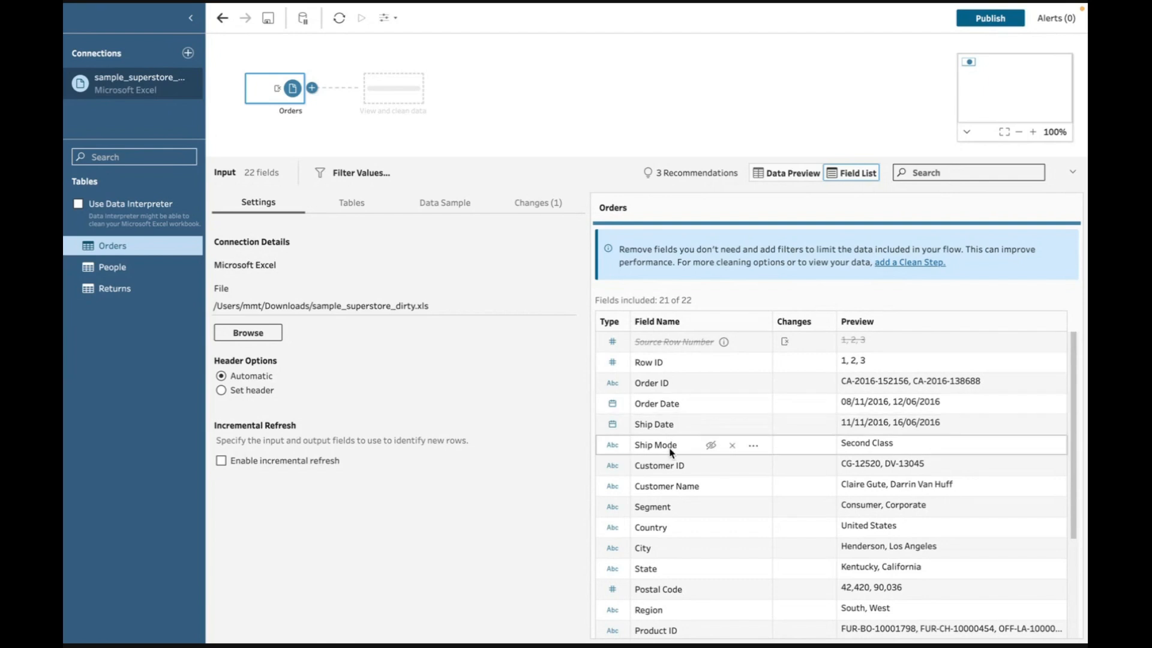
pyautogui.scroll(-3, 671, 474)
pyautogui.scroll(-2, 670, 475)
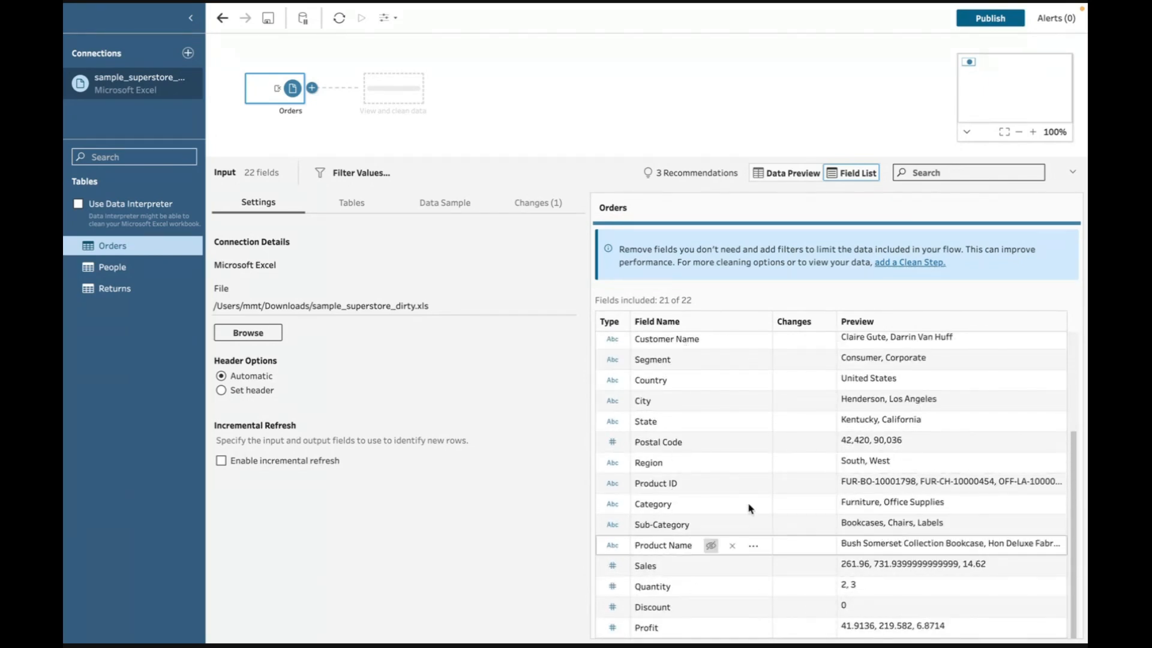
# Switch to Excel, select the Orders sheet's header row to check its column count, and return to Tableau Prep Builder
pyautogui.hotkey('ctrl', 'Left')
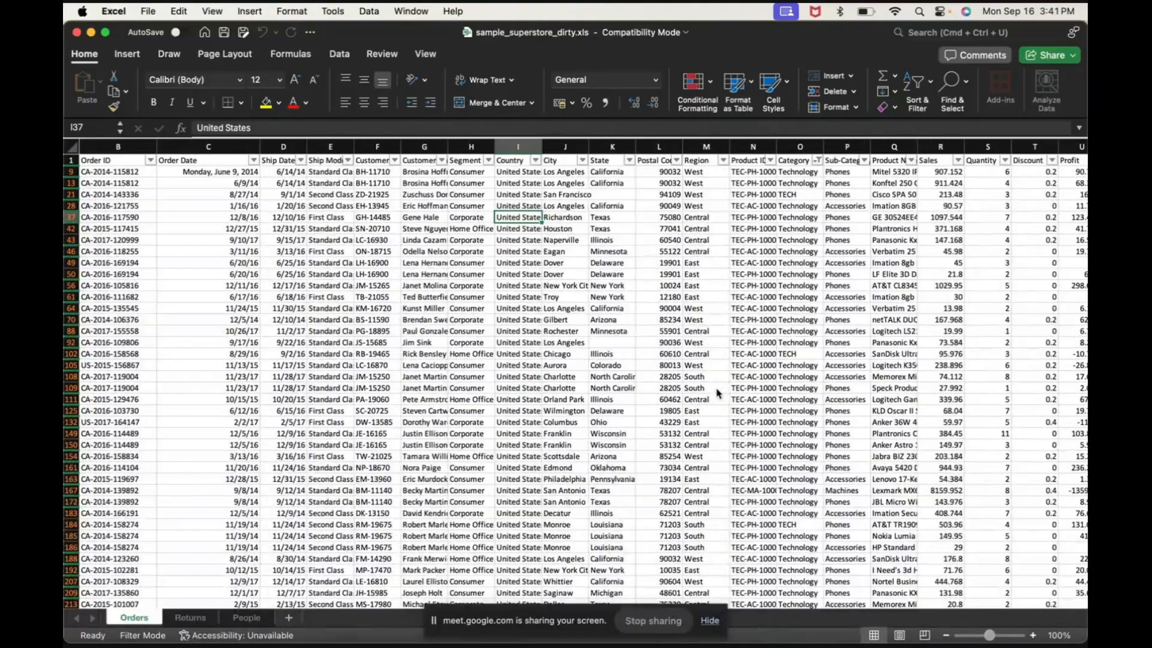
pyautogui.click(71, 160)
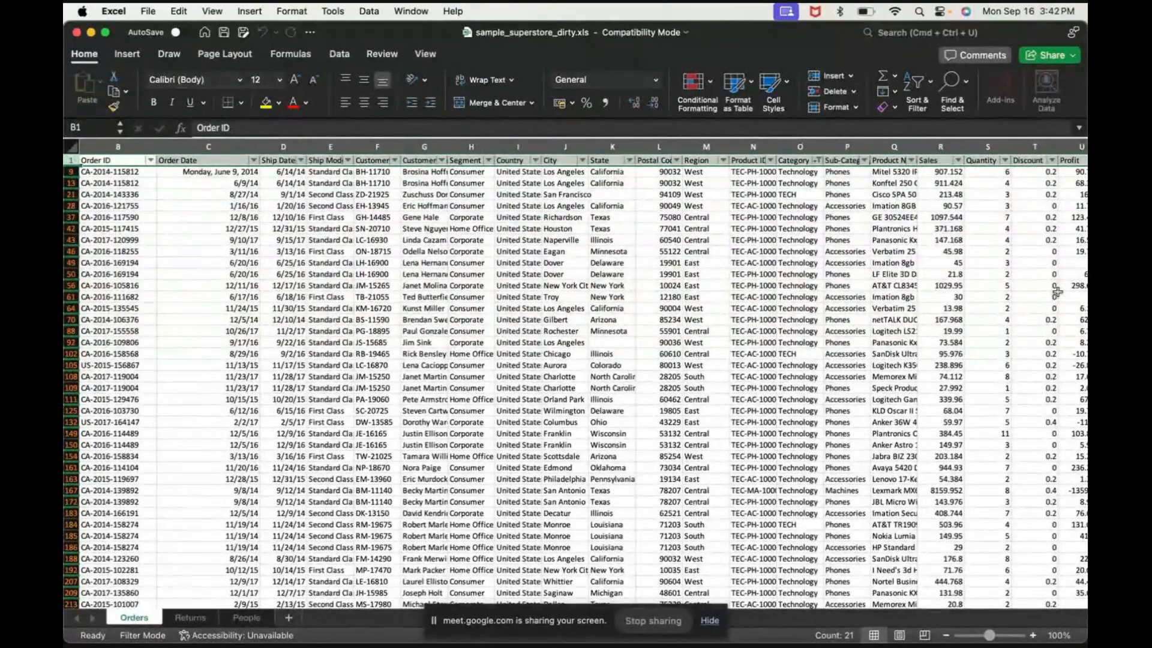
pyautogui.hotkey('ctrl', 'Right')
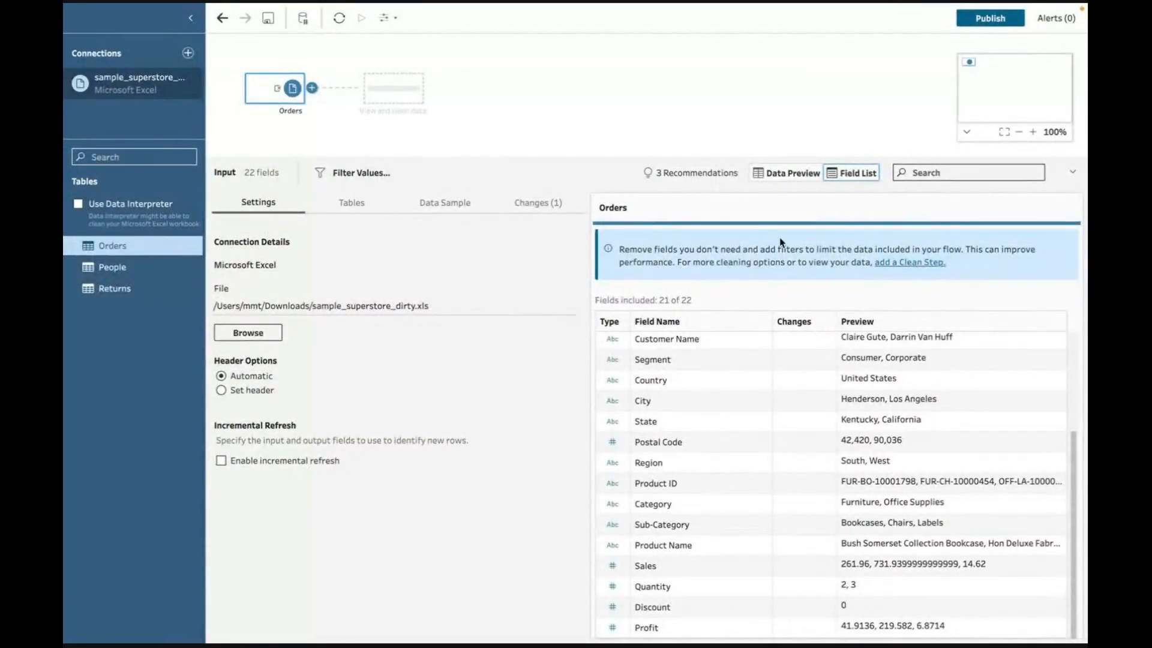
# Show the Orders input as a data preview and examine its rows
pyautogui.click(803, 175)
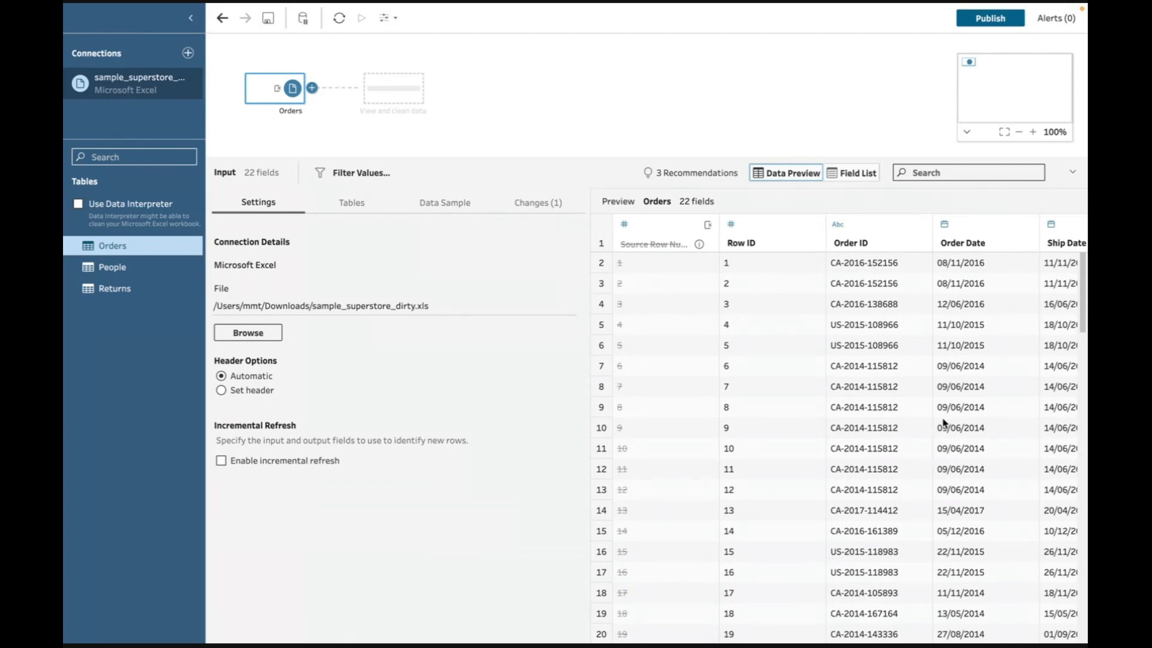
pyautogui.scroll(-10, 1042, 496)
pyautogui.scroll(5, 1006, 496)
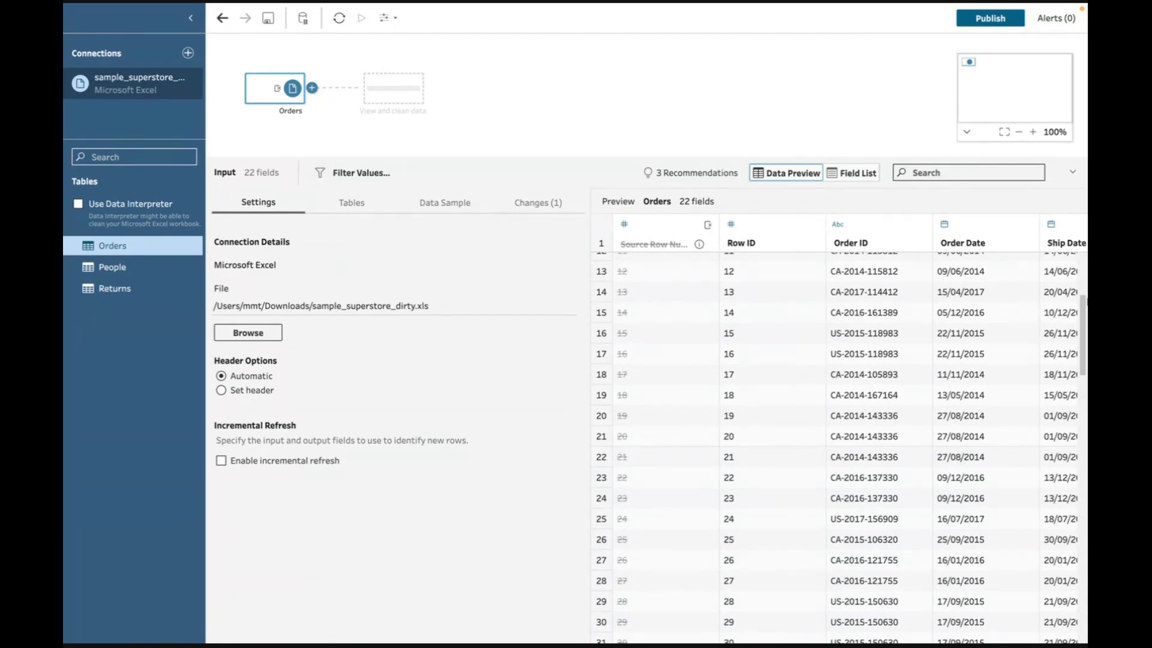
# Review the Orders input's source table options and compare the Set header option with Automatic, leaving Automatic selected
pyautogui.click(358, 203)
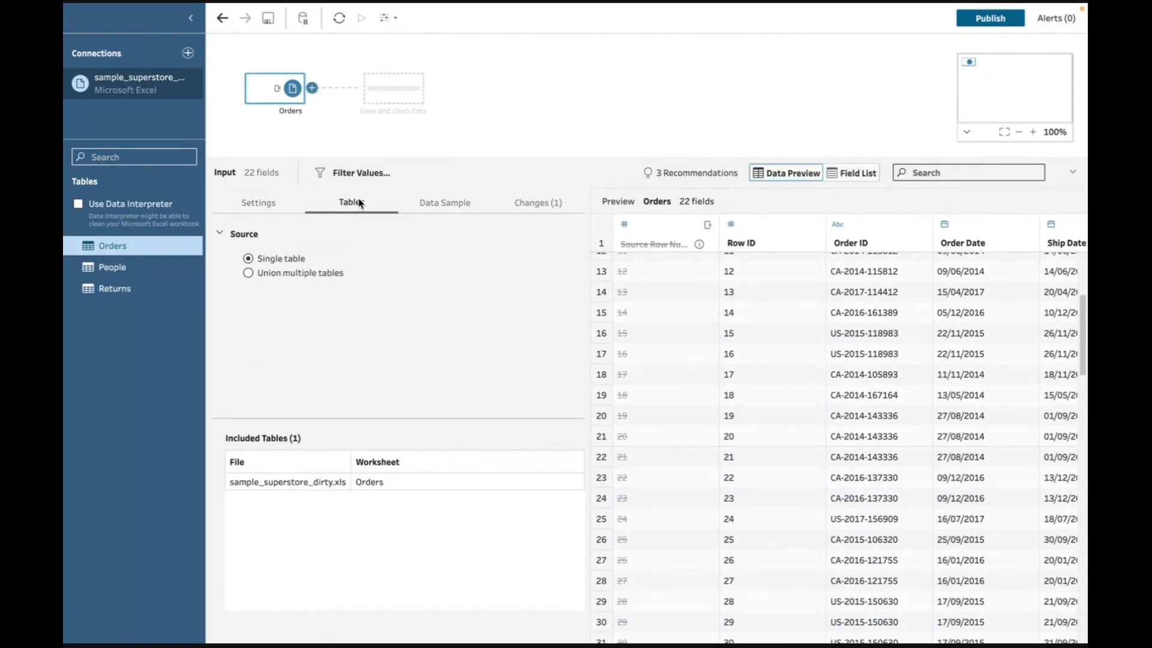
pyautogui.click(260, 203)
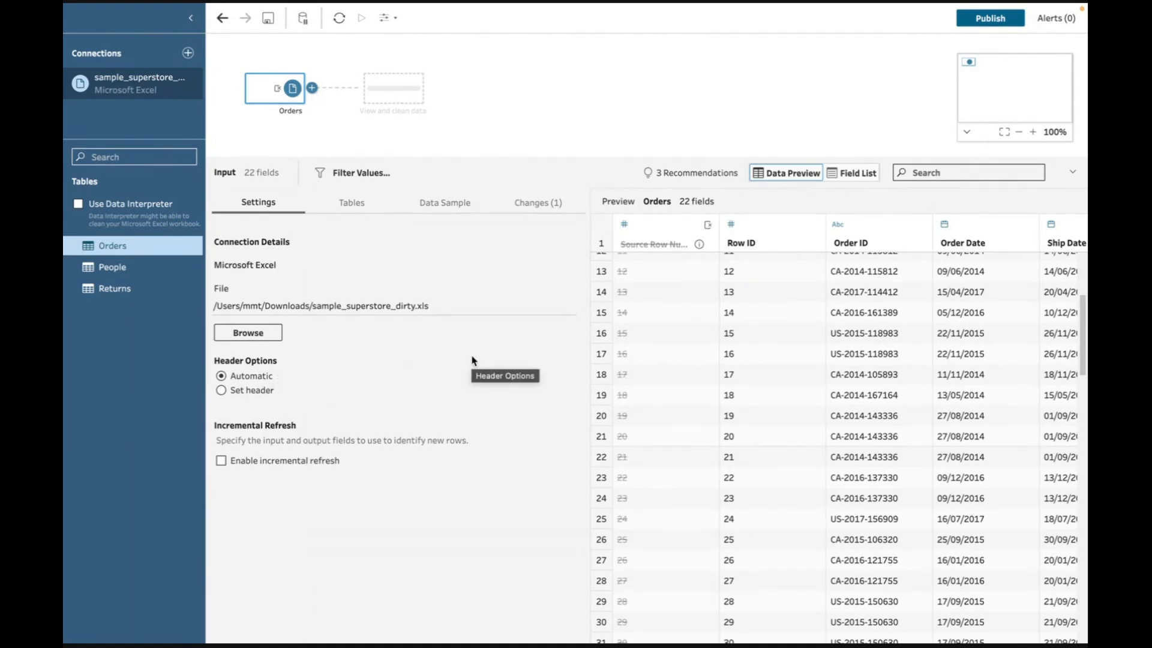
pyautogui.click(222, 391)
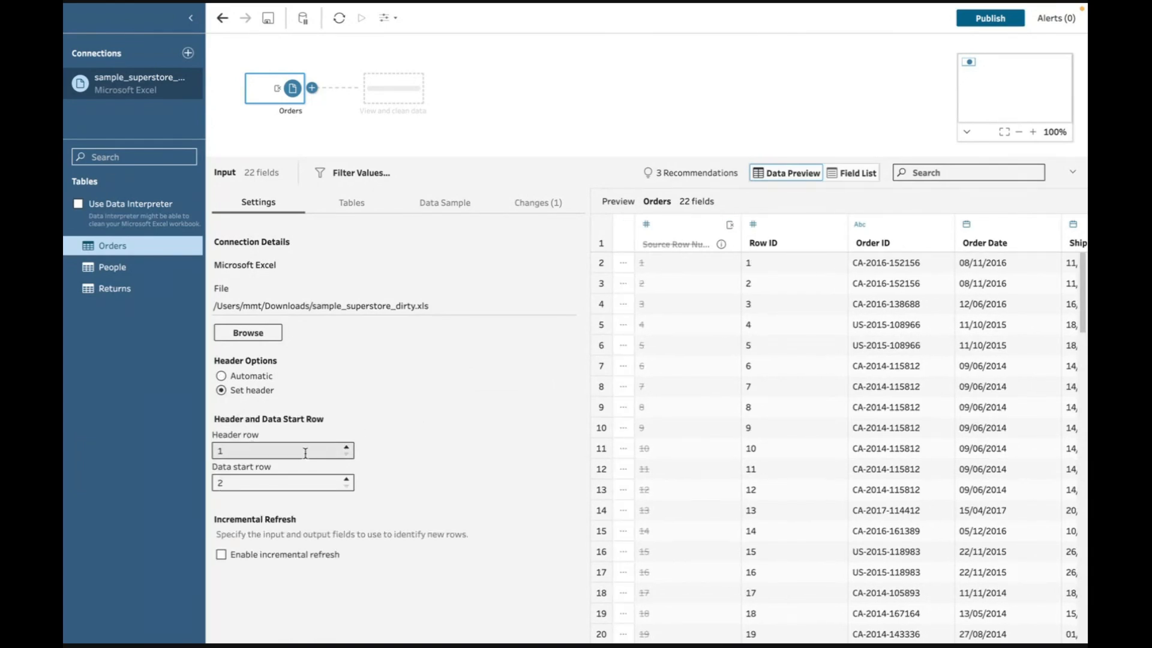
pyautogui.click(222, 376)
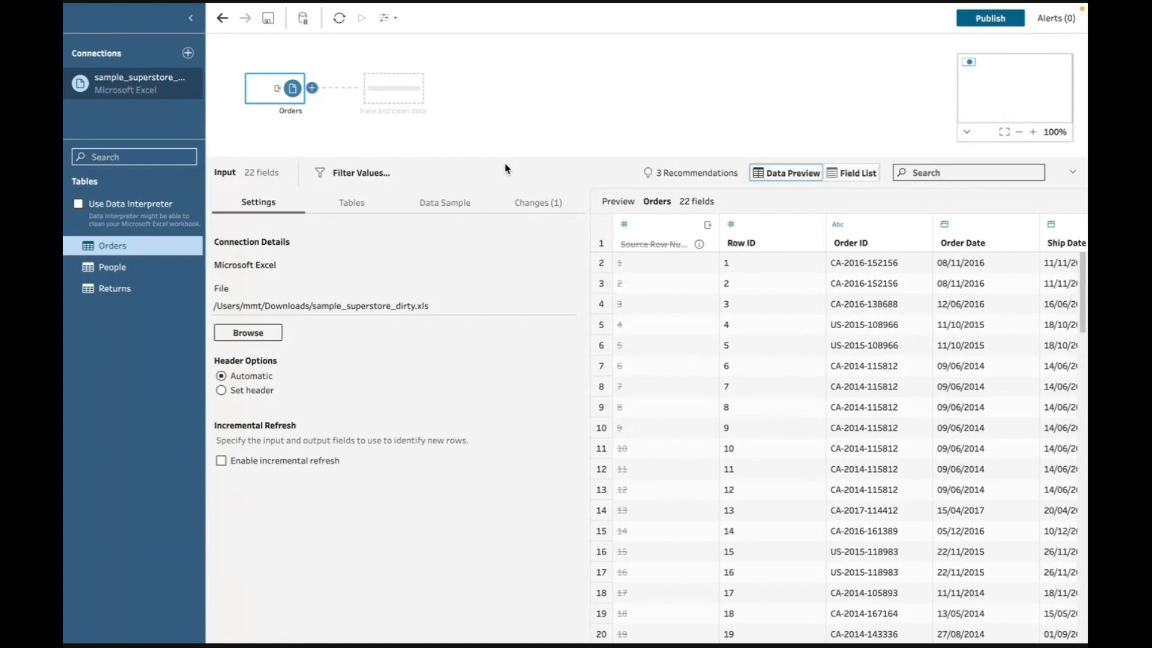
# Add a clean step after the Orders input in the flow
pyautogui.moveTo(275, 90)
pyautogui.click(312, 89)
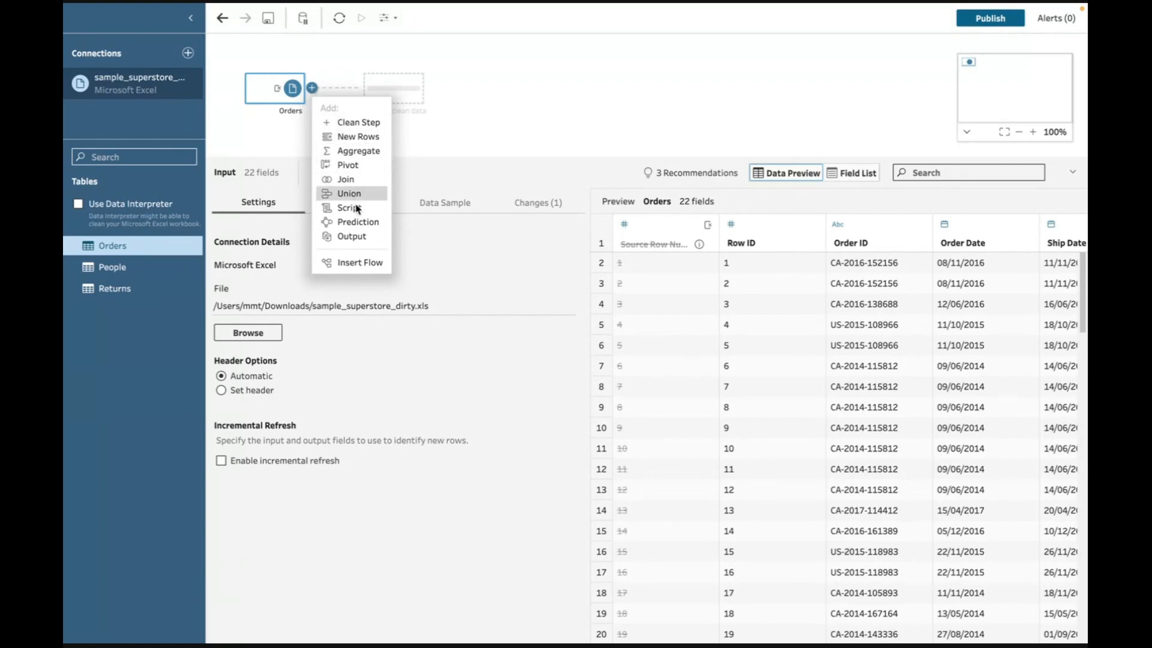
pyautogui.click(357, 123)
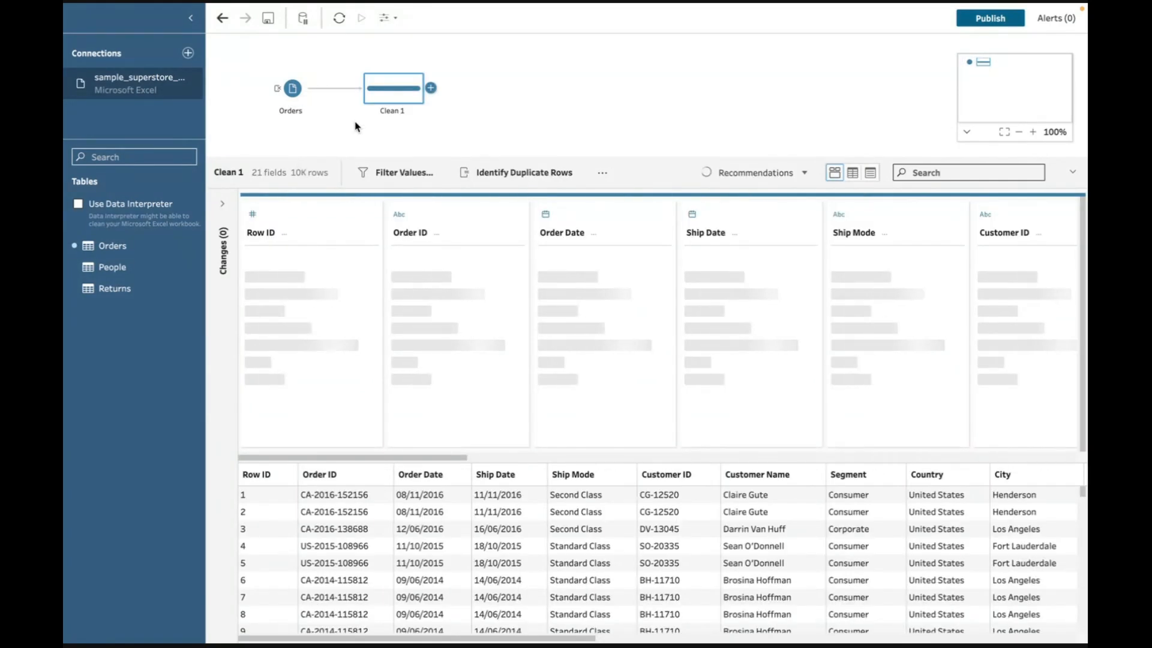
# Examine the first clean step's field profiles, its full data grid and its complete field list
pyautogui.moveTo(487, 340)
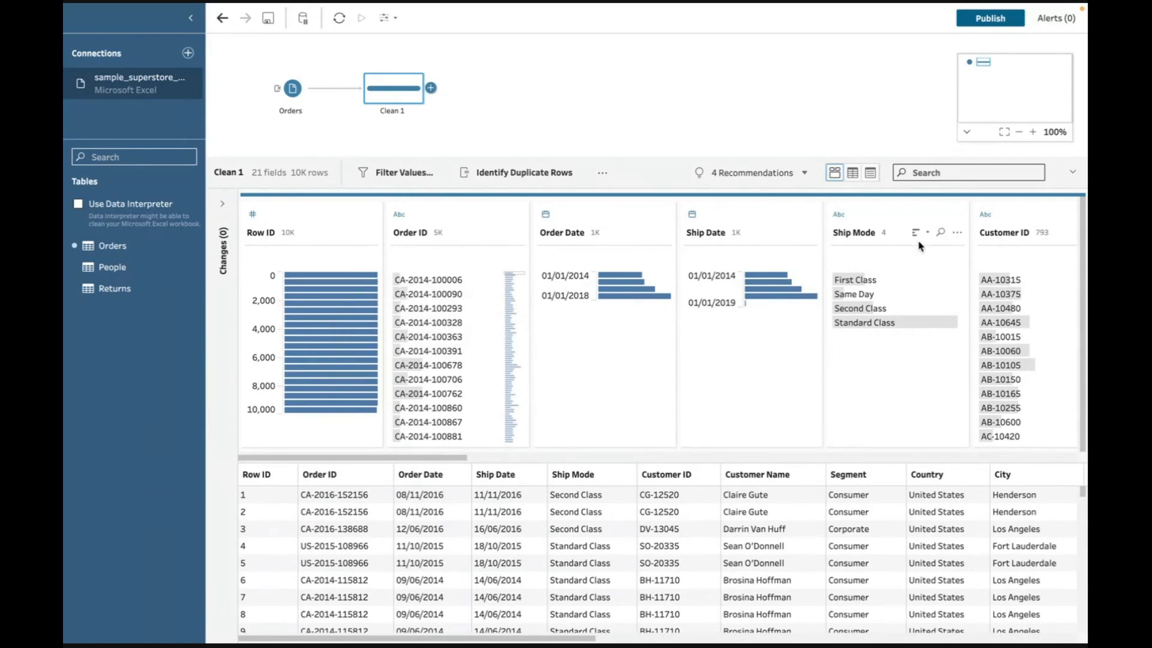
pyautogui.click(856, 175)
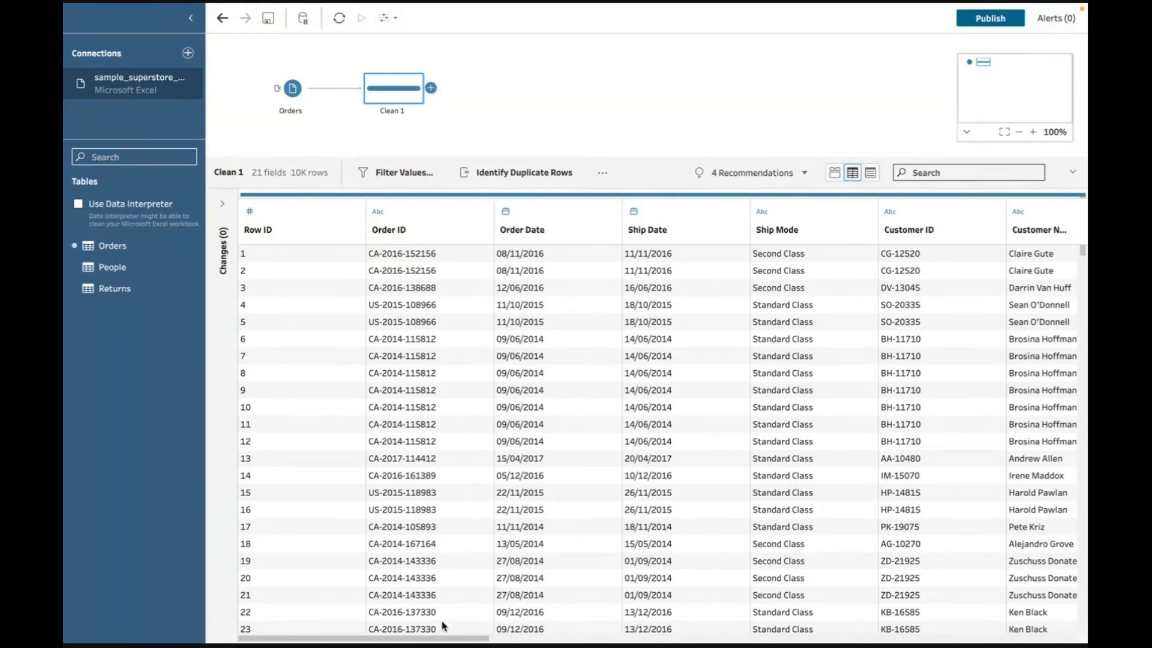
pyautogui.moveTo(449, 637); pyautogui.dragTo(380, 586)
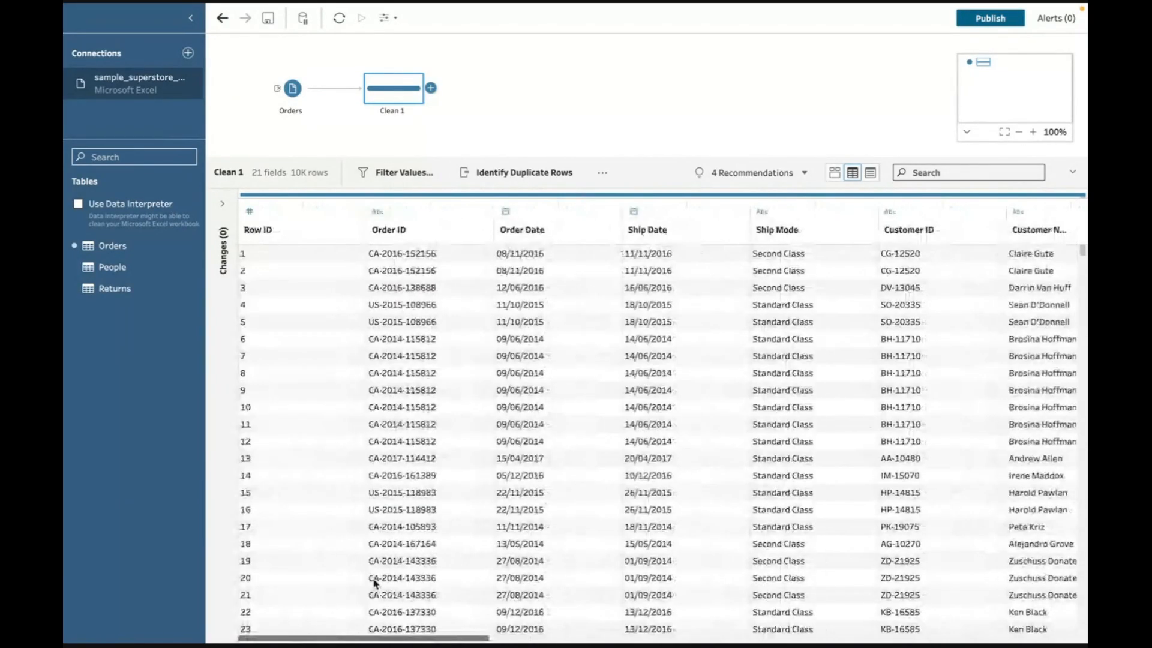
pyautogui.click(871, 173)
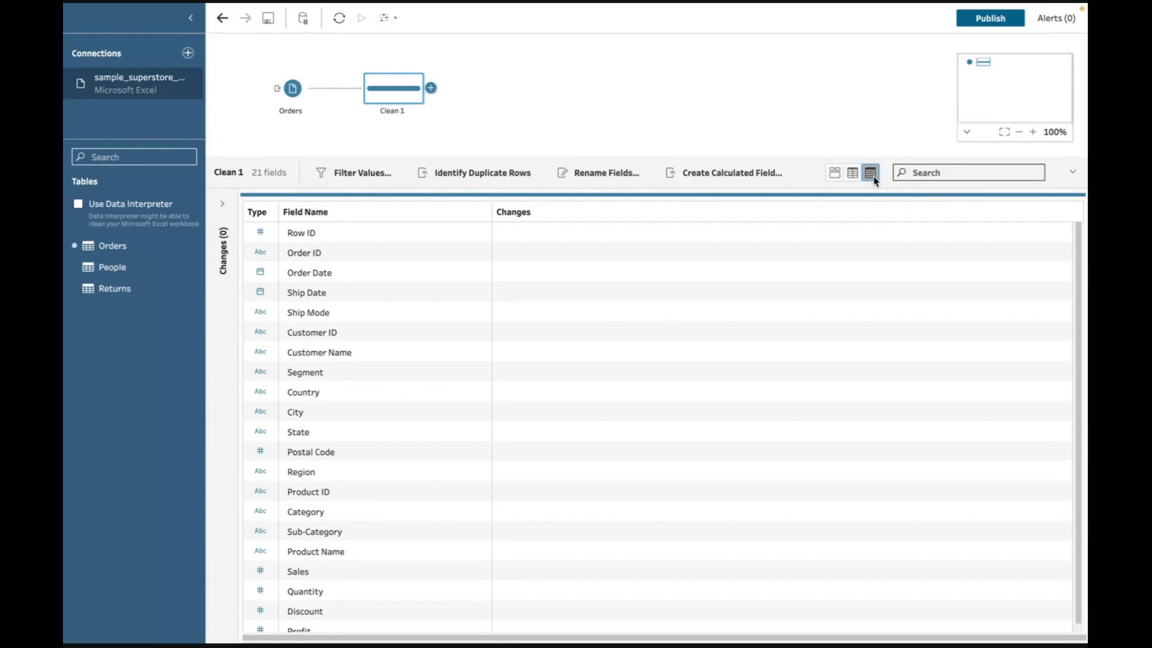
pyautogui.scroll(-1, 432, 249)
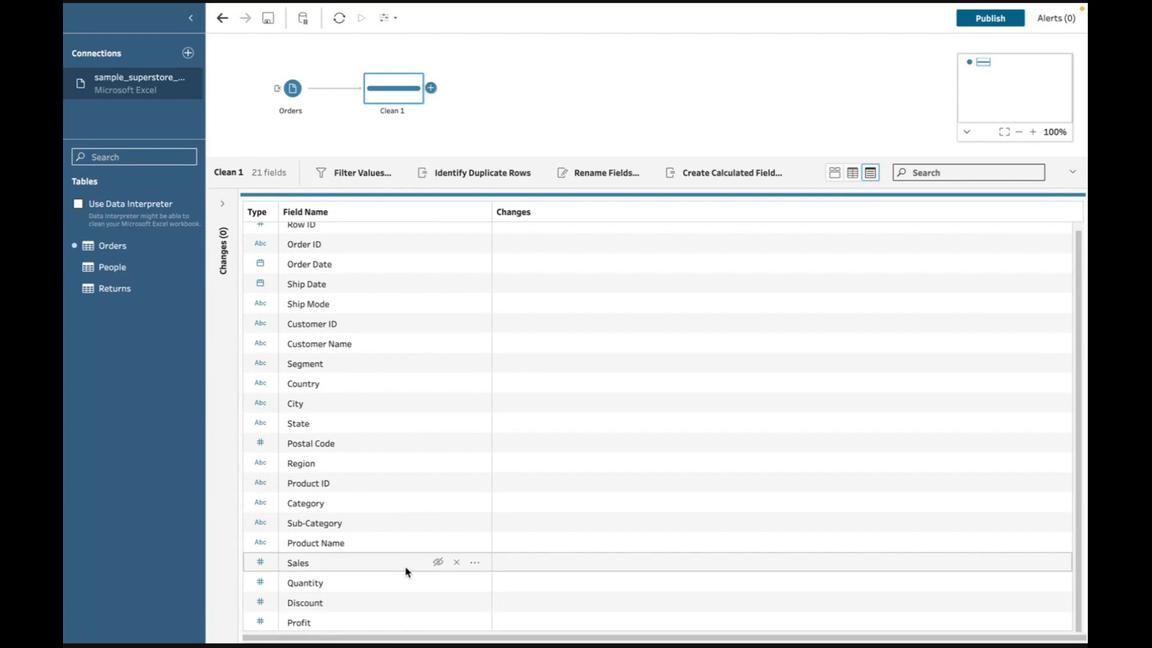
pyautogui.scroll(1, 413, 528)
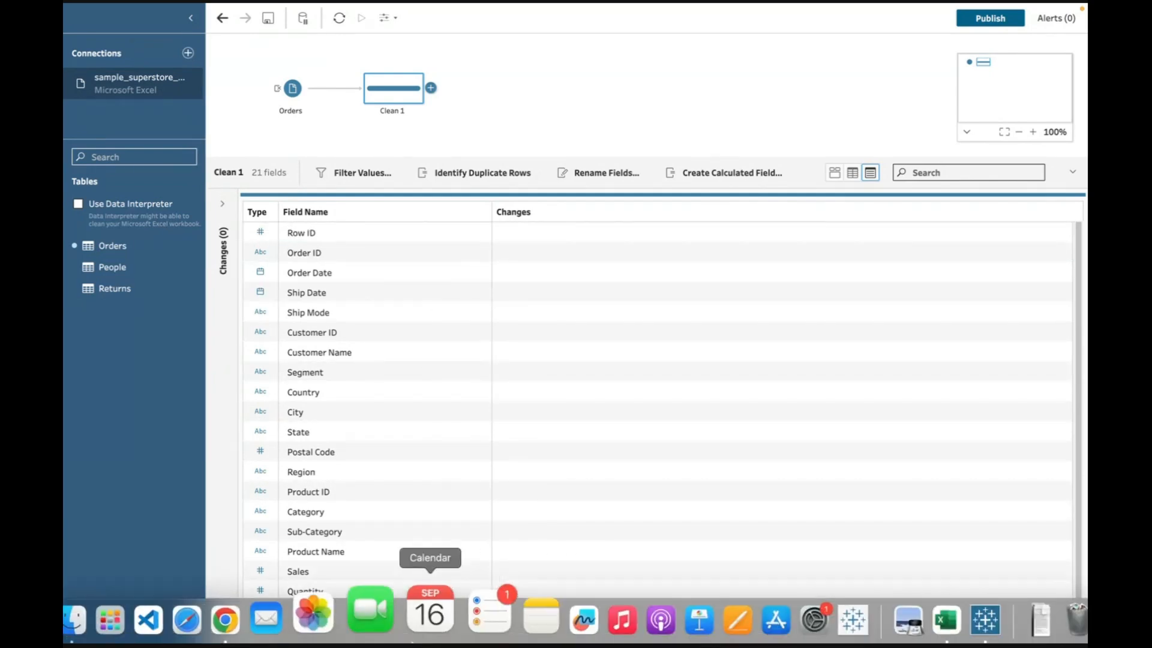
# Return the clean step to the profile view and inspect the data type and role options of Order ID and Order Date
pyautogui.click(838, 172)
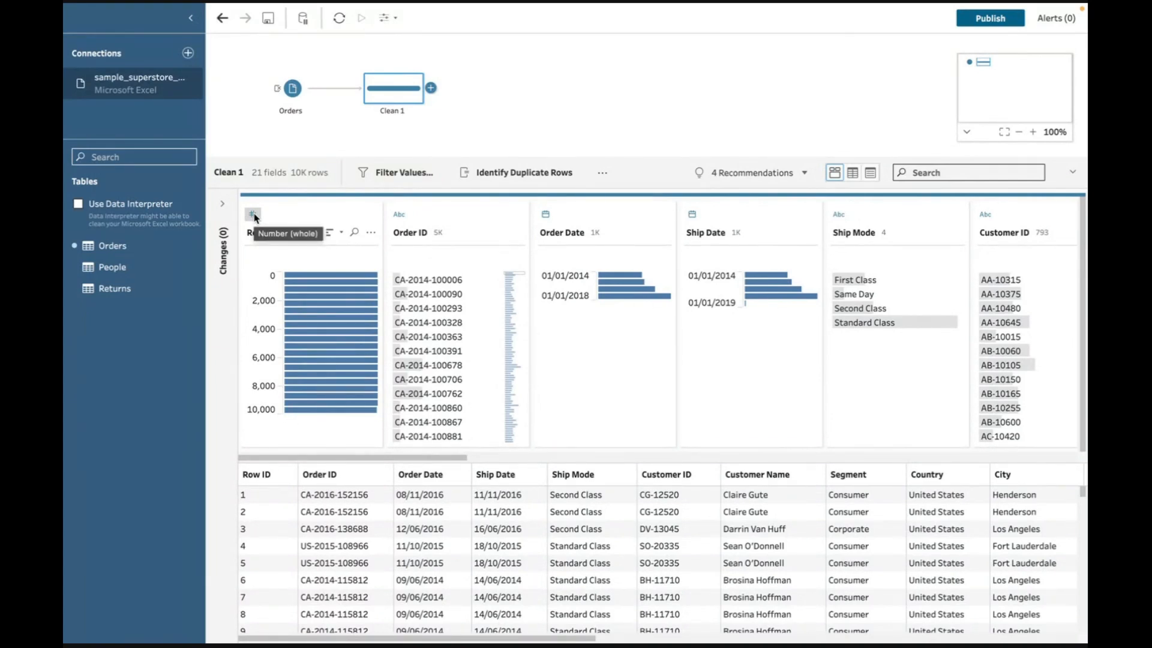
pyautogui.click(399, 214)
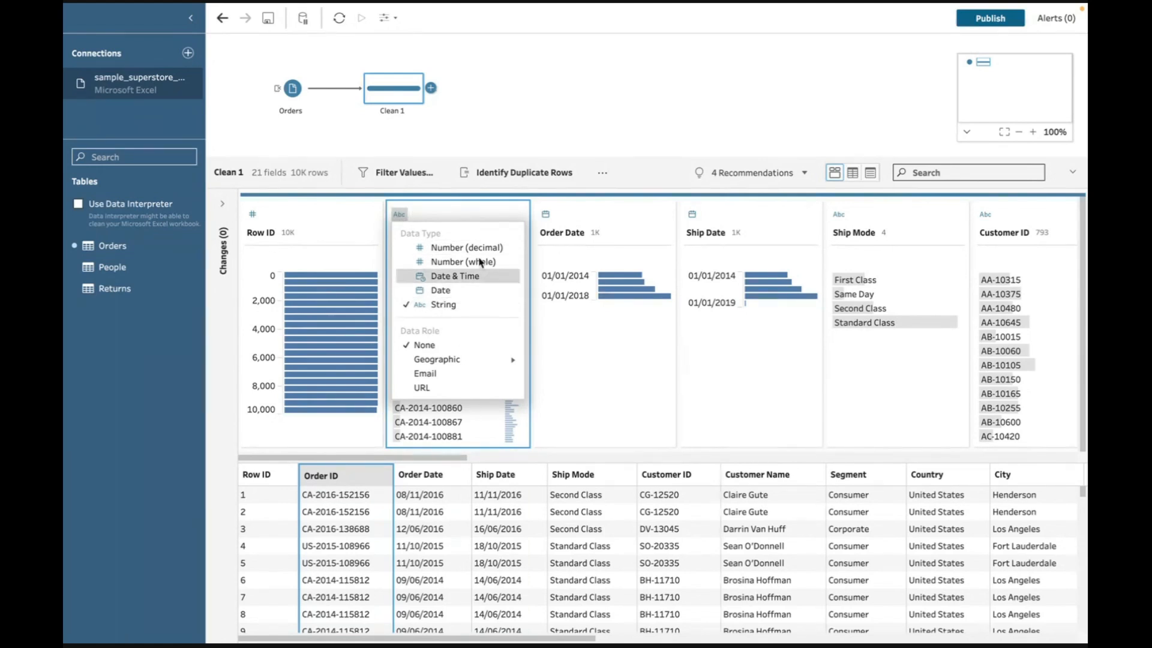
pyautogui.click(465, 212)
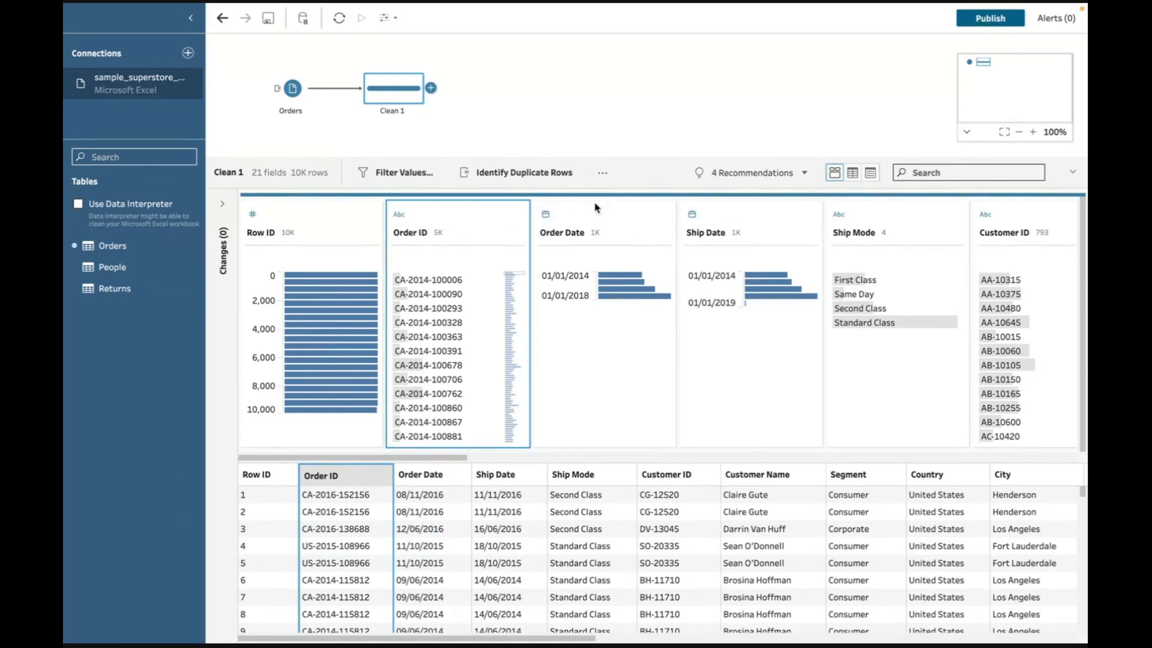
pyautogui.click(547, 214)
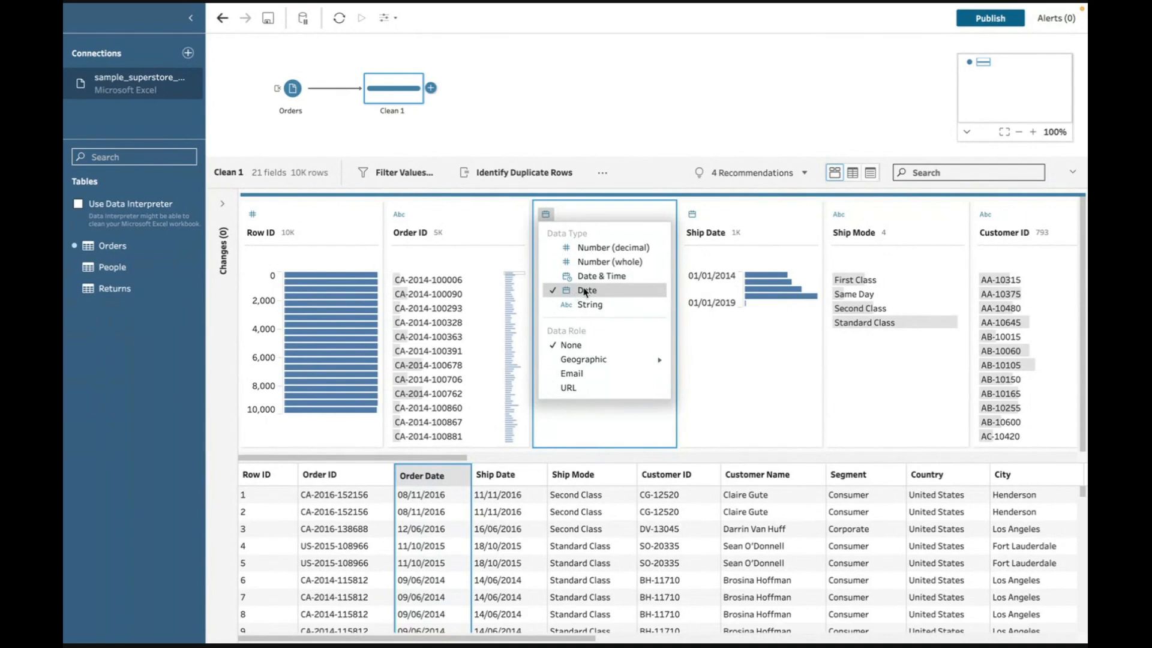
pyautogui.click(604, 216)
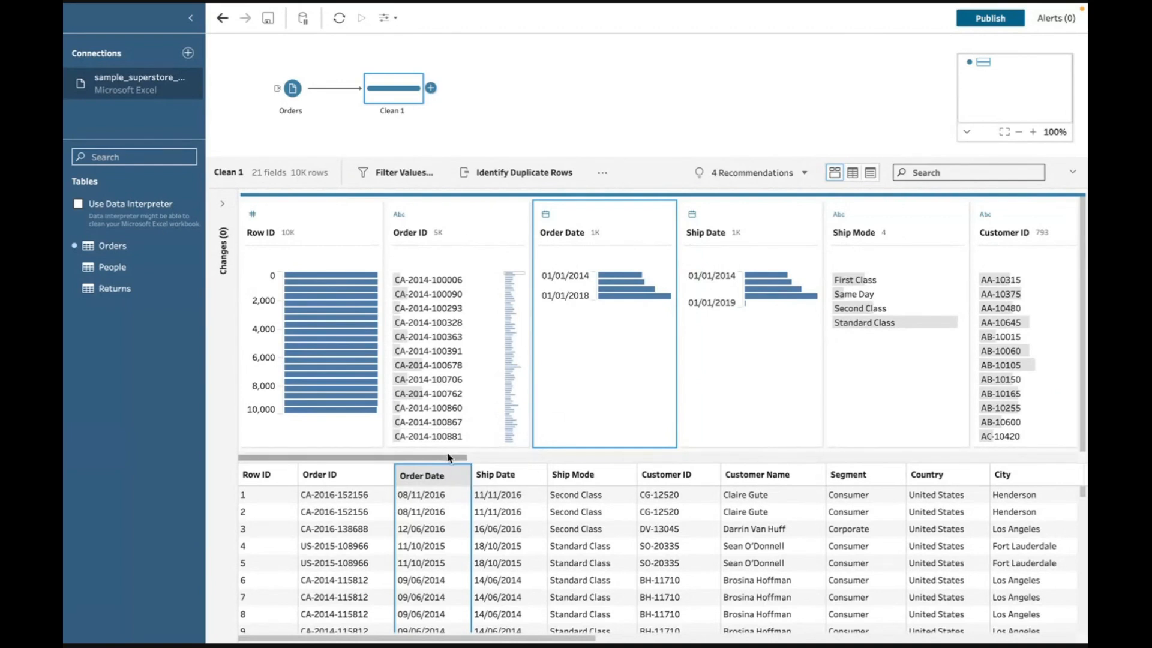
# Examine the data types and values in the profile cards from Ship Date through Region
pyautogui.moveTo(451, 457); pyautogui.dragTo(501, 456)
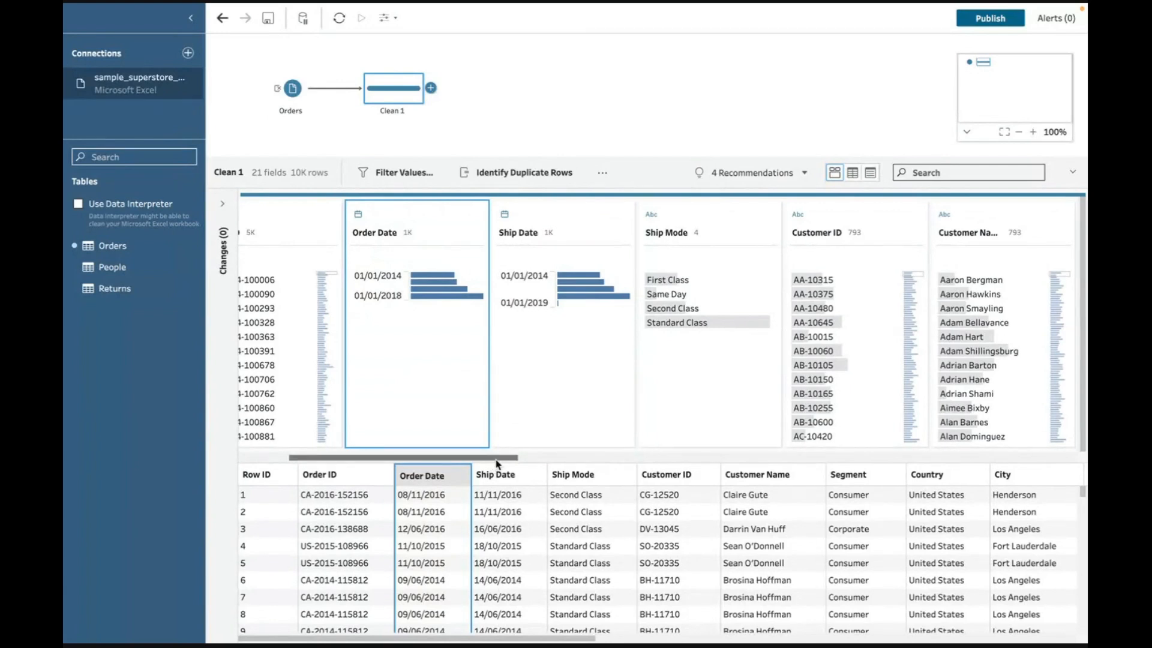
pyautogui.moveTo(494, 463); pyautogui.dragTo(516, 463)
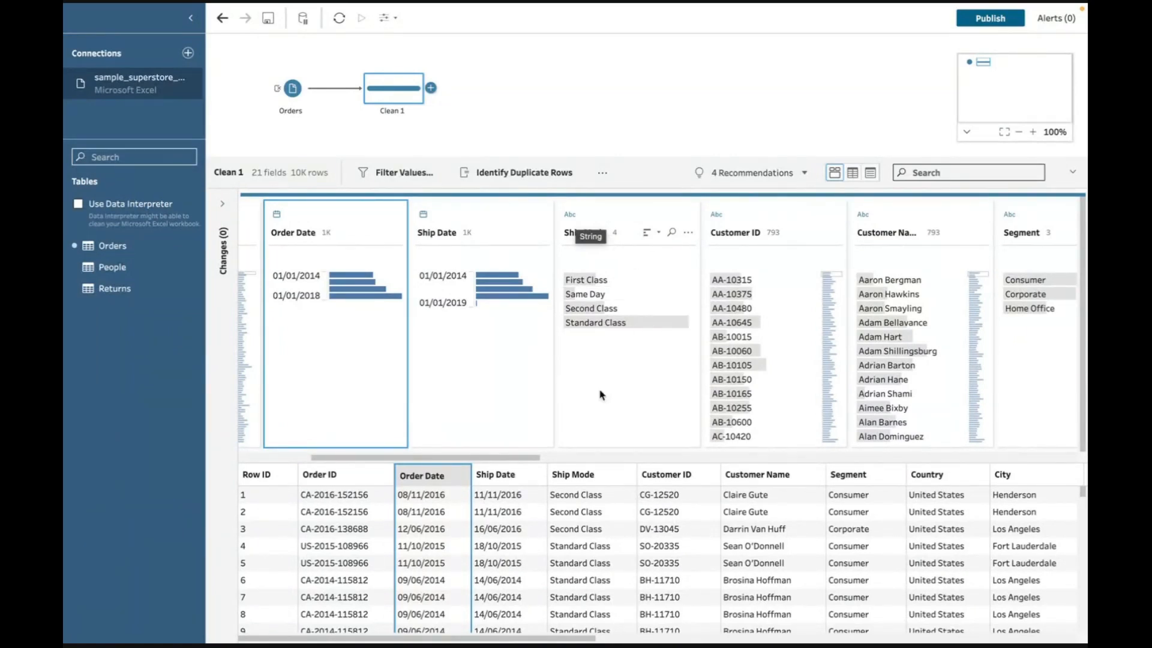
pyautogui.moveTo(493, 460); pyautogui.dragTo(557, 460)
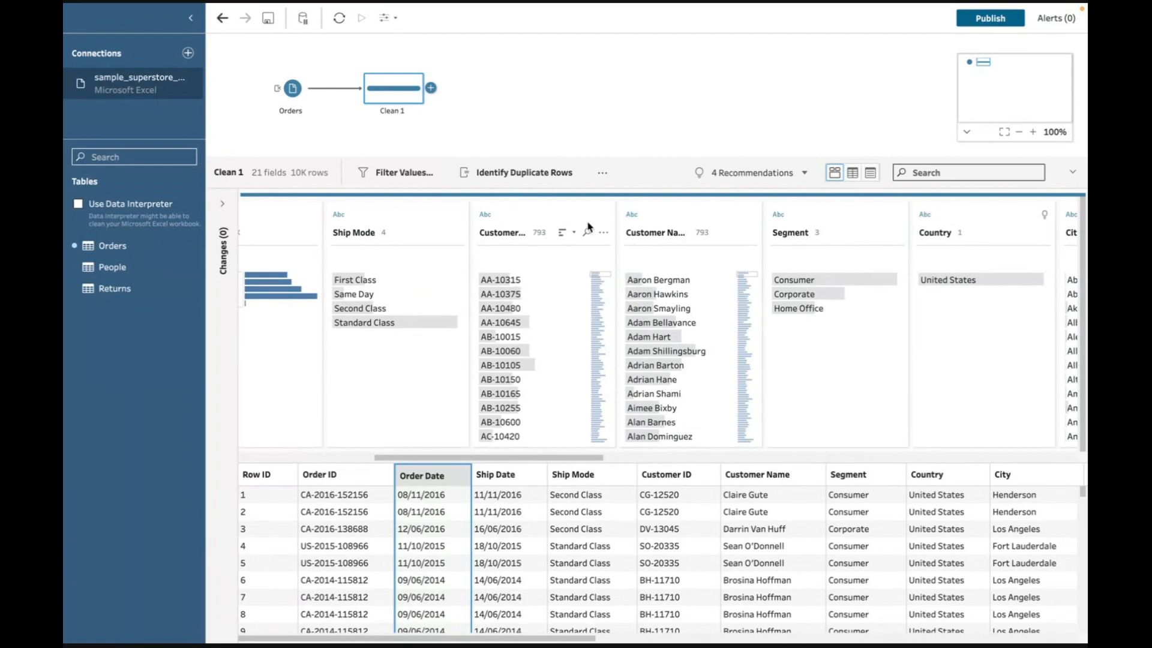
pyautogui.scroll(-4, 662, 360)
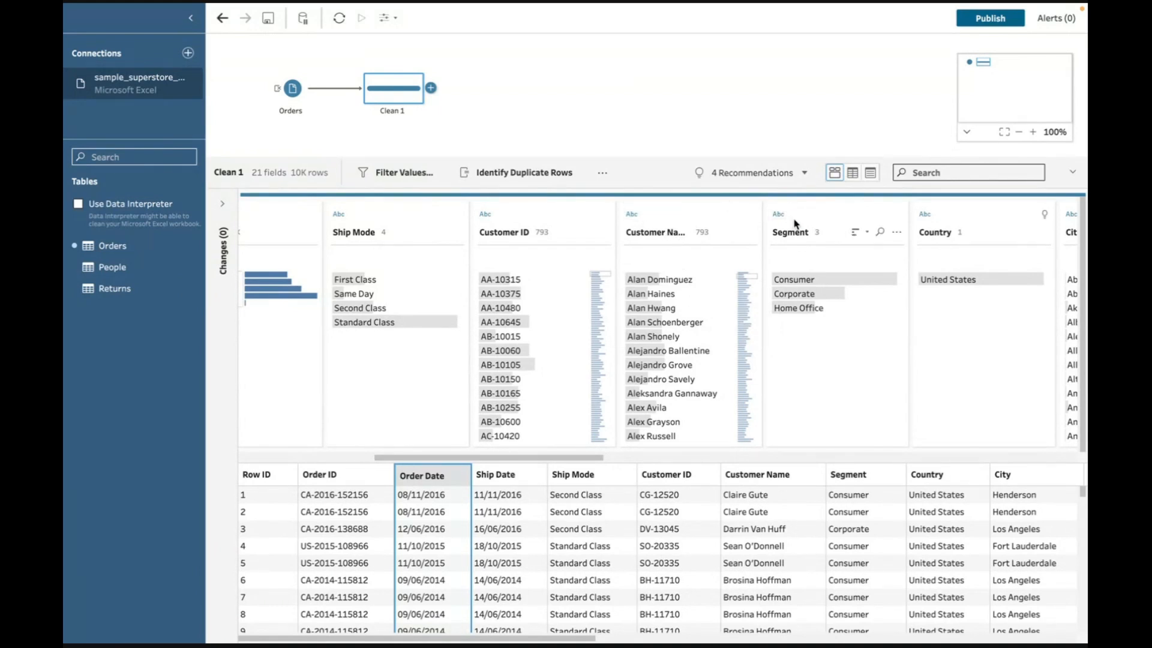
pyautogui.moveTo(562, 458); pyautogui.dragTo(651, 459)
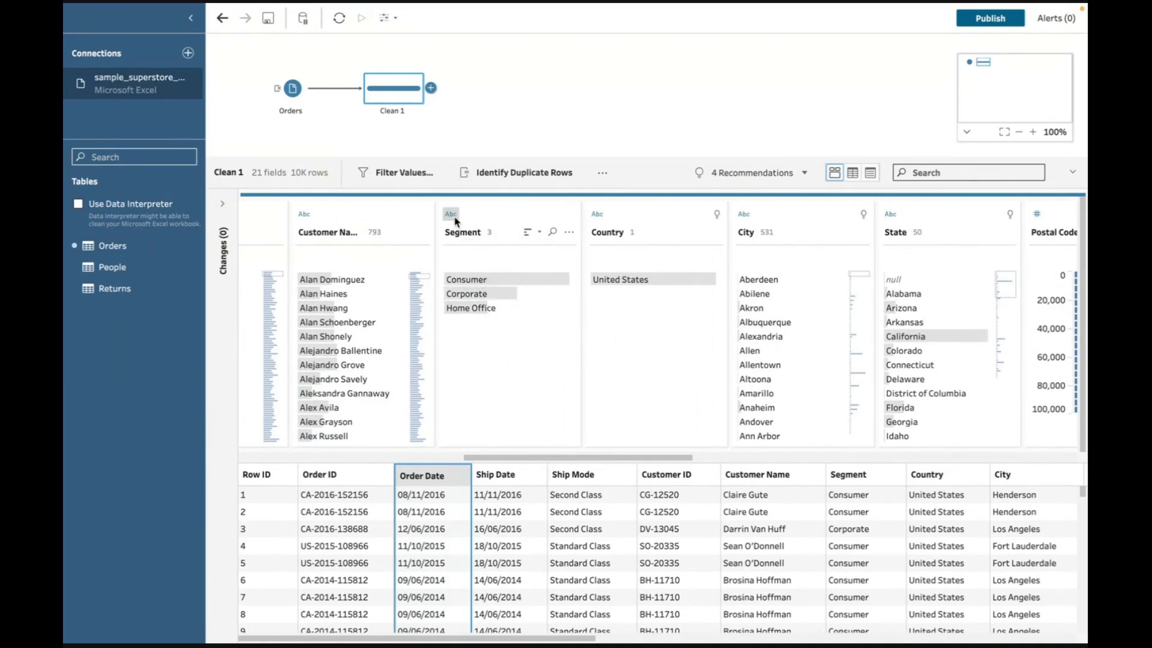
pyautogui.moveTo(551, 460); pyautogui.dragTo(592, 460)
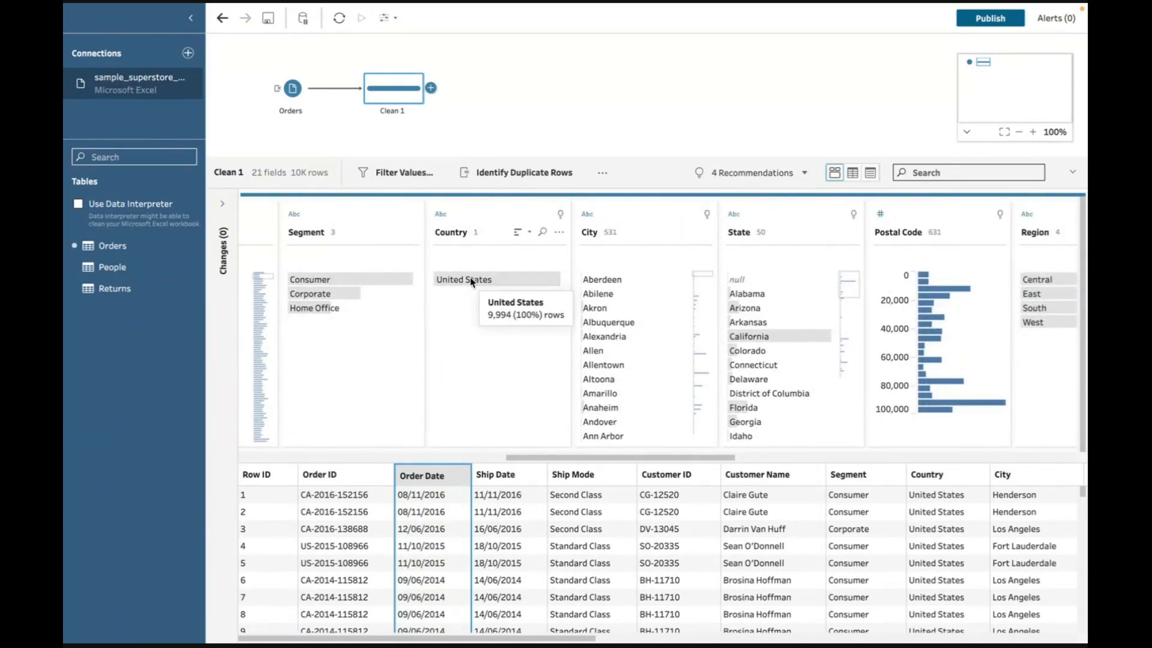
# Assign the geographic data role Country/Region to the Country field
pyautogui.click(442, 215)
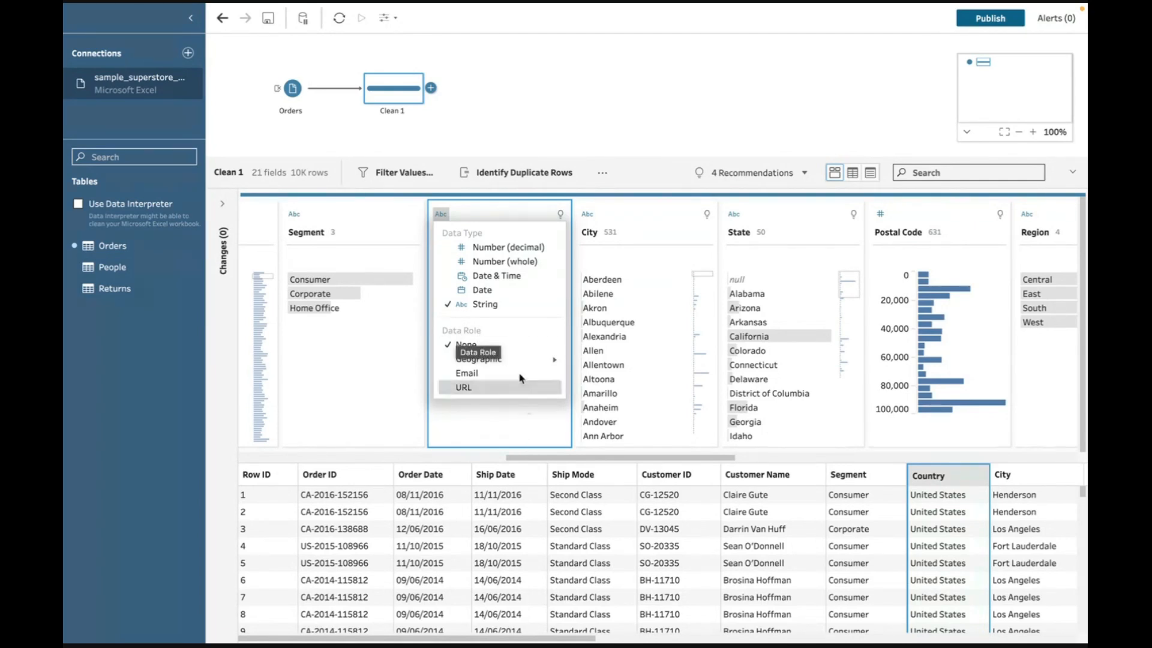
pyautogui.click(517, 430)
pyautogui.moveTo(473, 286)
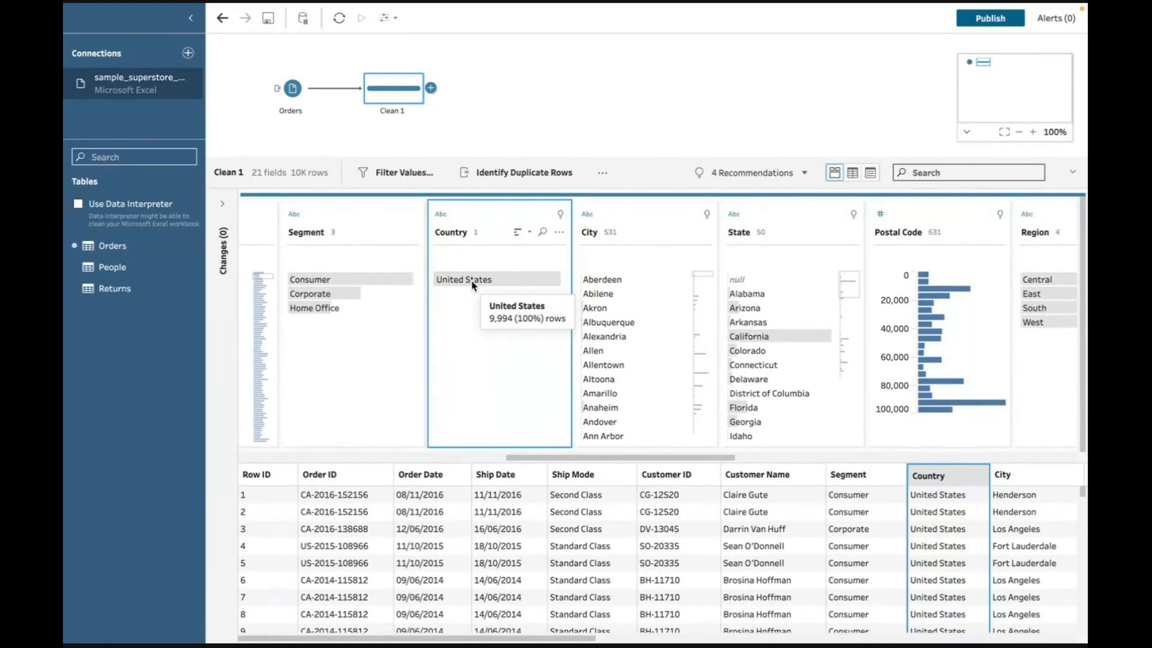
pyautogui.click(445, 216)
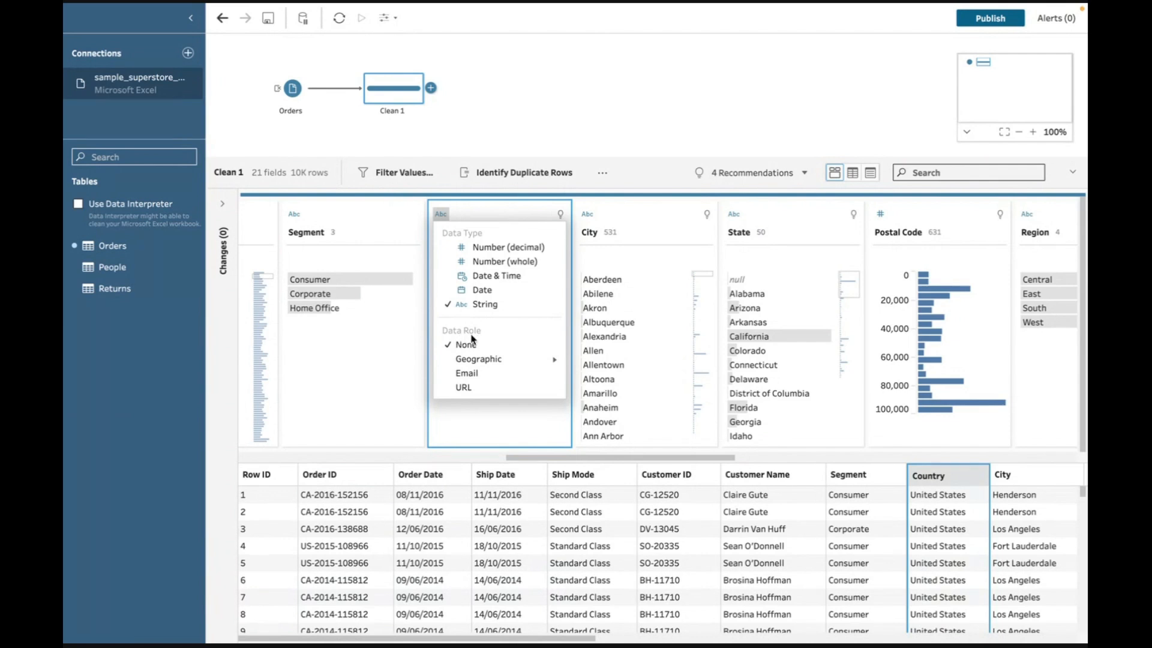
pyautogui.moveTo(488, 363)
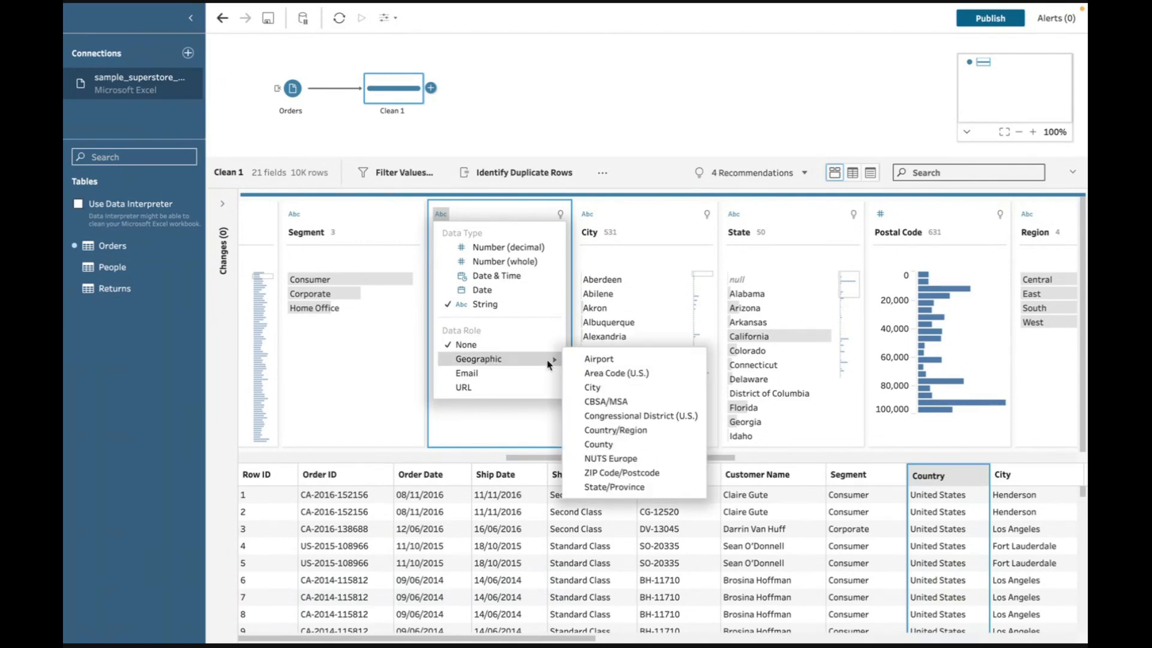
pyautogui.click(631, 431)
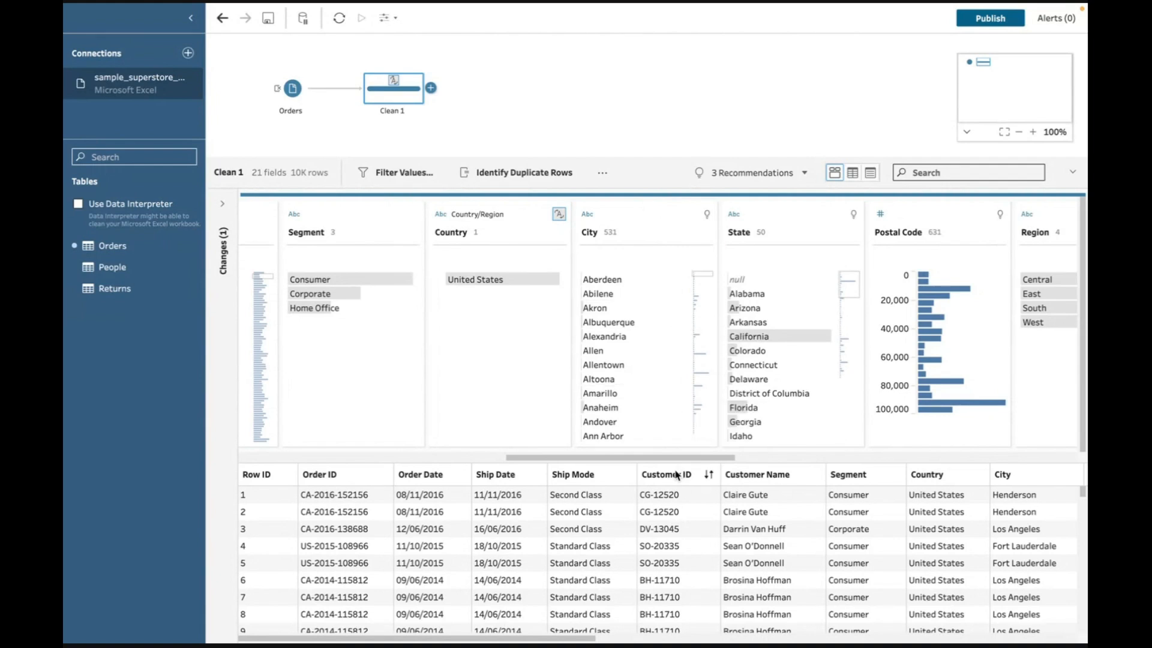
# Add a second clean step after Clean 1 in the flow
pyautogui.moveTo(664, 460); pyautogui.dragTo(686, 461)
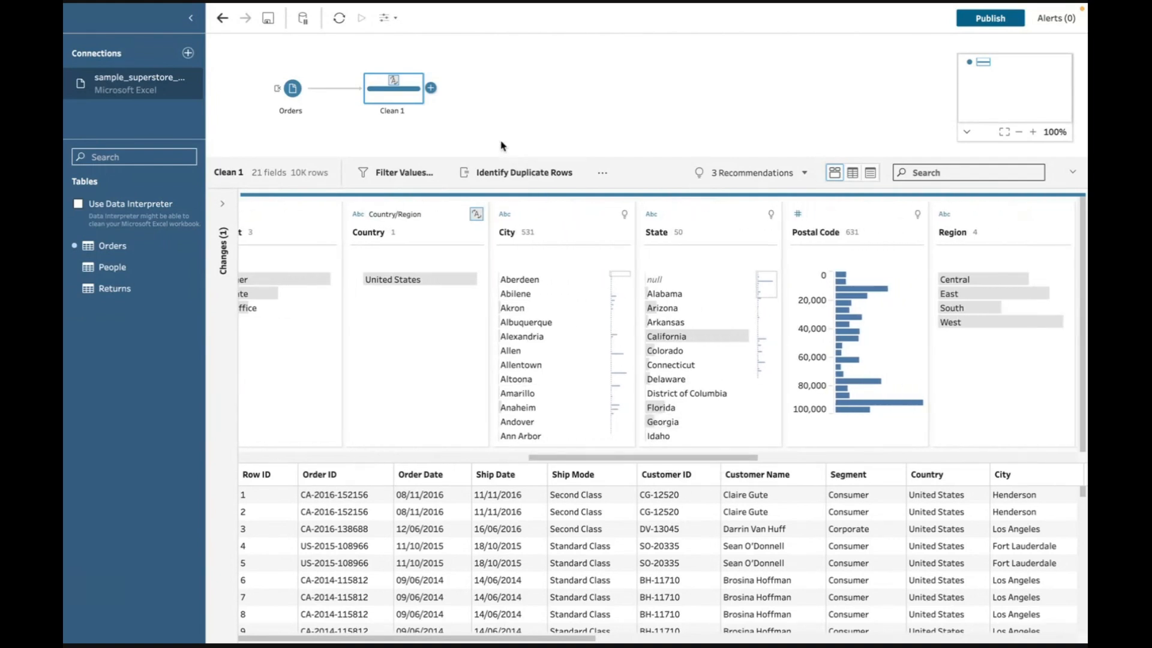
pyautogui.click(432, 89)
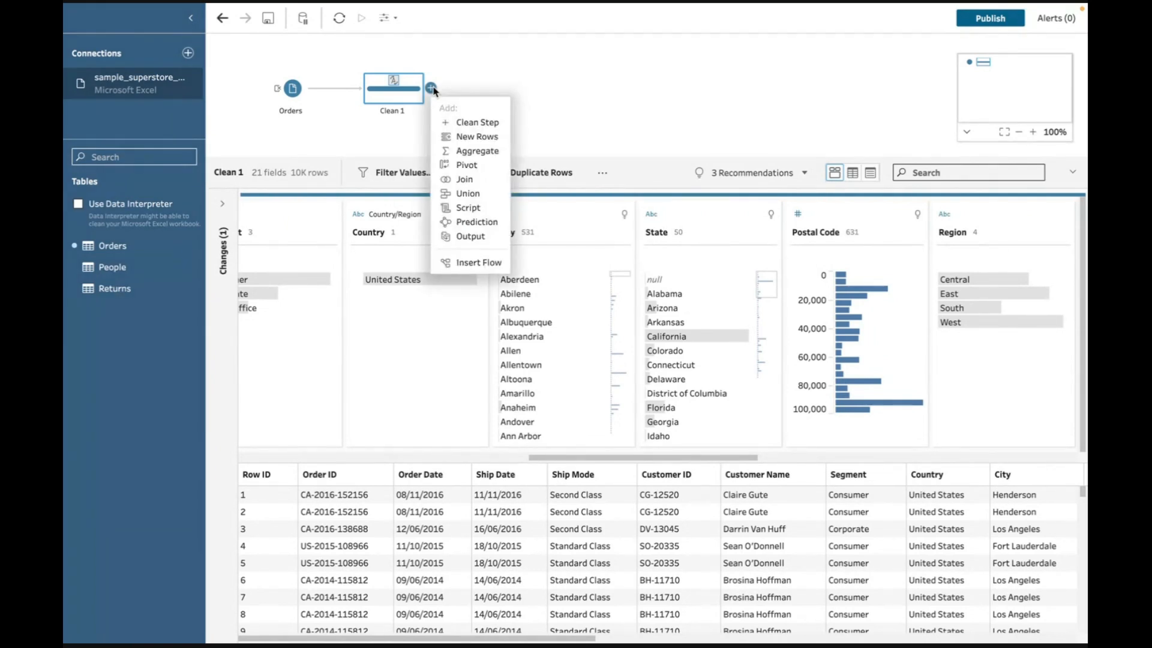
pyautogui.click(478, 123)
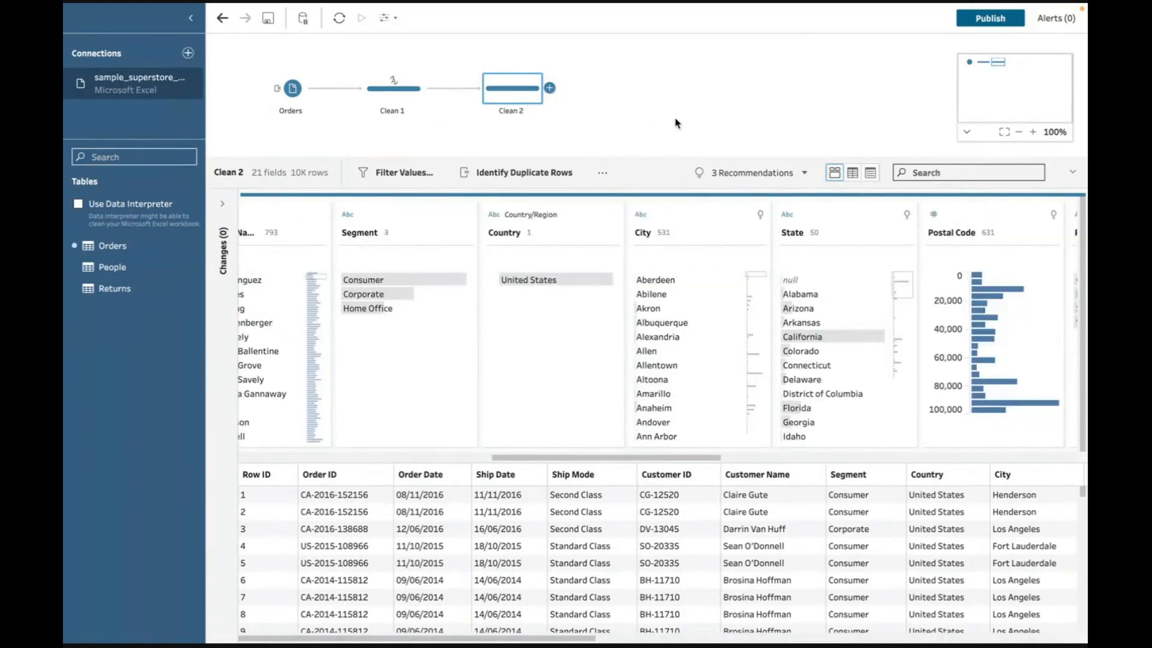
# Assign the geographic data role City to the City field in Clean 2
pyautogui.moveTo(393, 82)
pyautogui.click(641, 215)
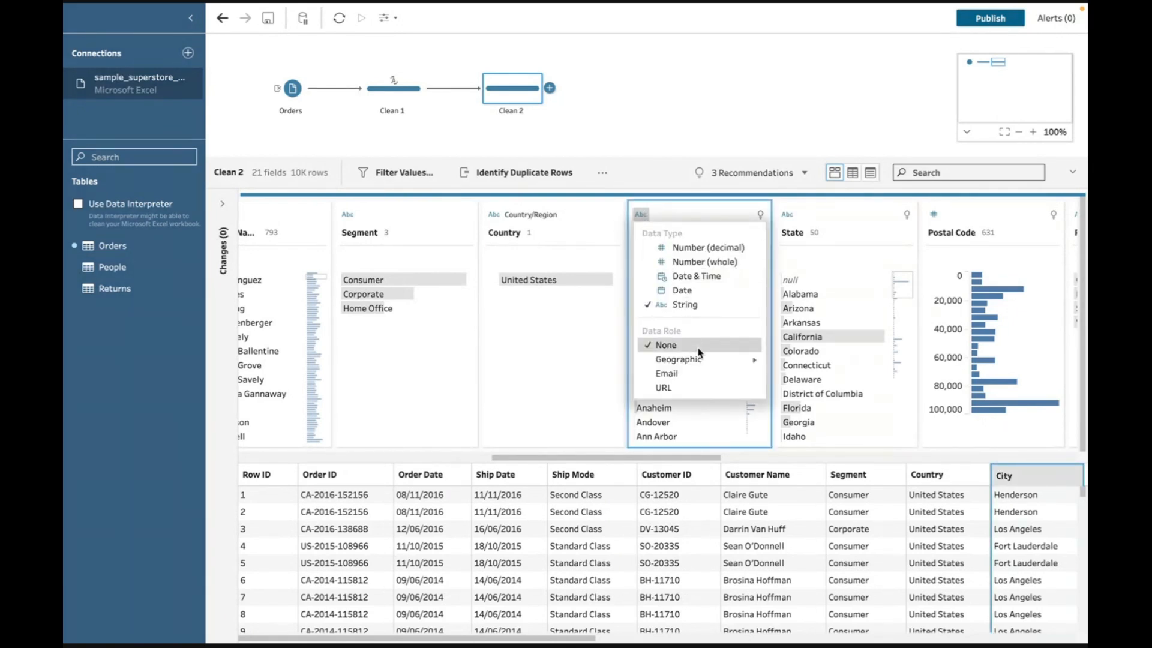
pyautogui.moveTo(698, 358)
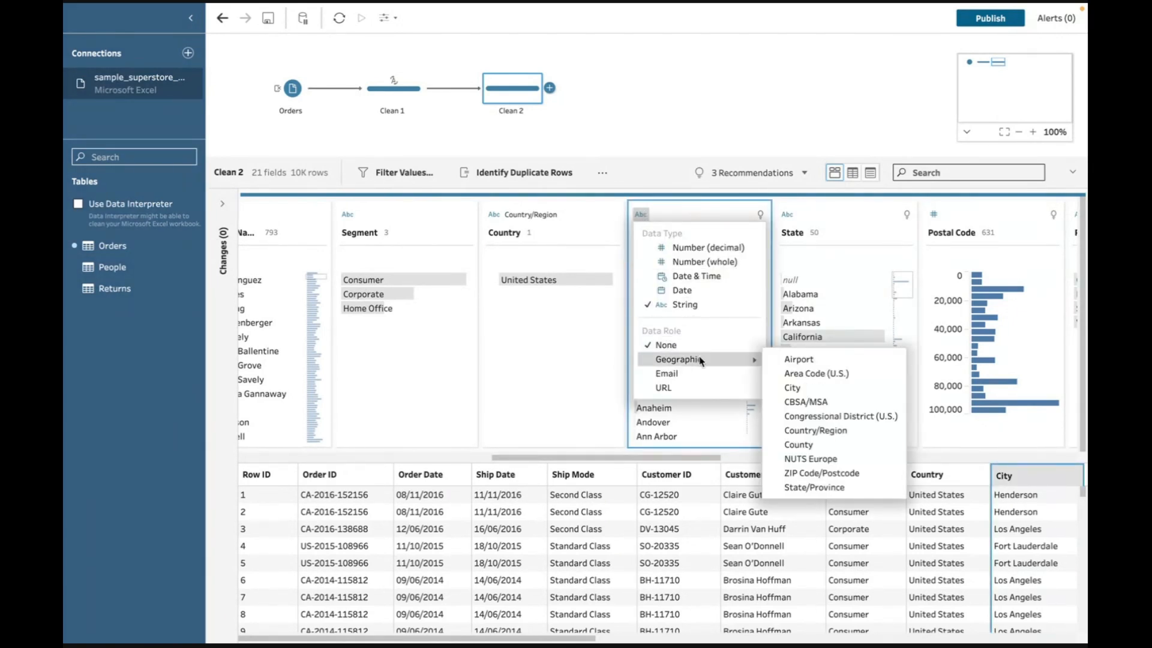
pyautogui.click(816, 388)
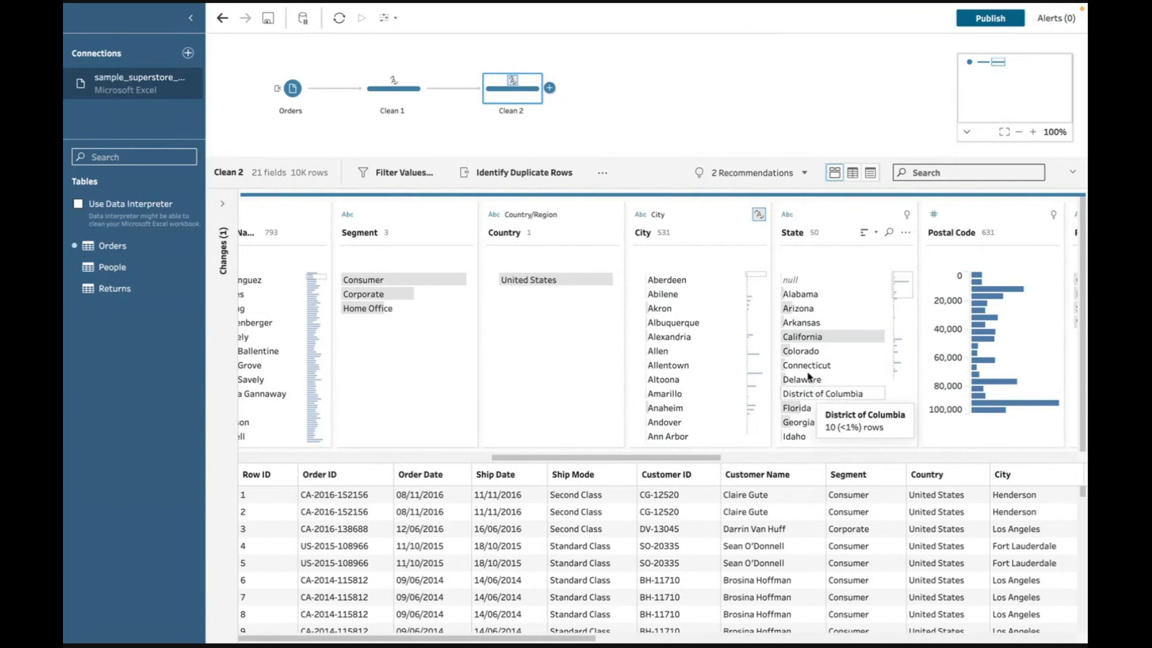
# Add a third clean step after Clean 2 and assign the geographic data role State/Province to the State field
pyautogui.click(550, 87)
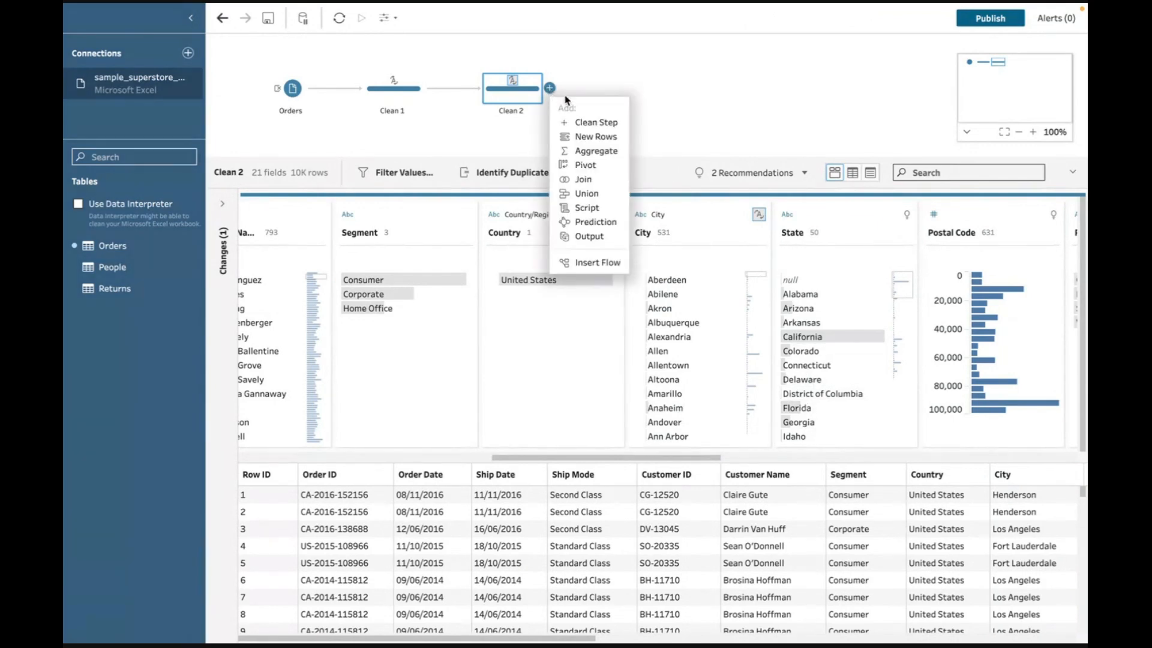
pyautogui.click(589, 120)
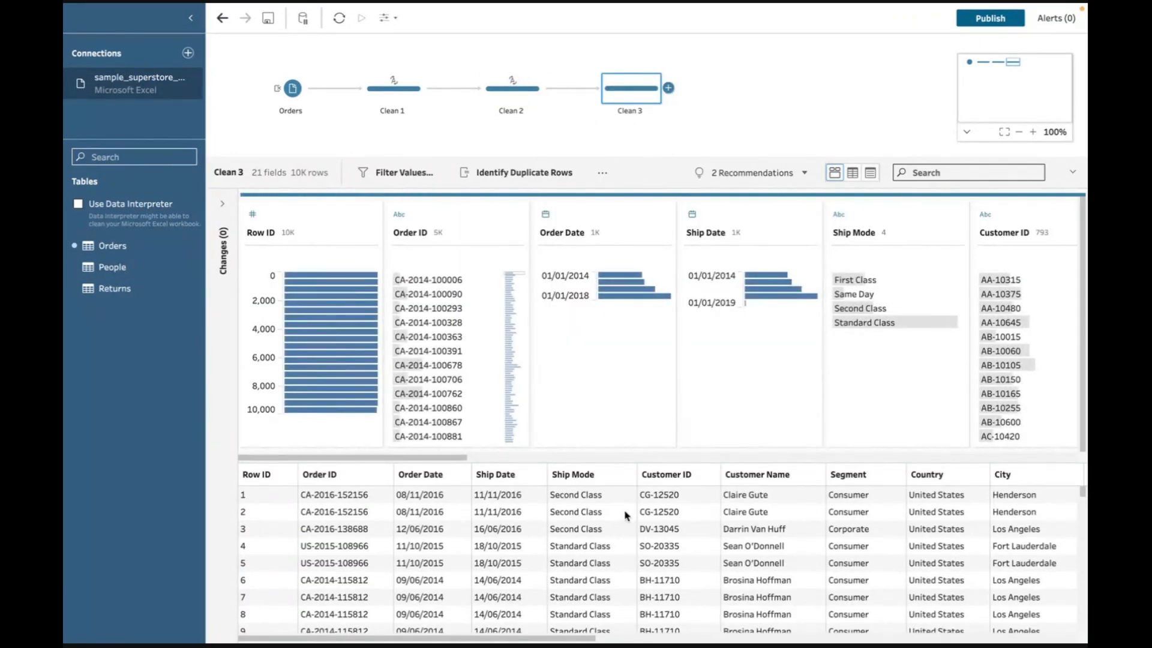
pyautogui.moveTo(465, 457); pyautogui.dragTo(782, 445)
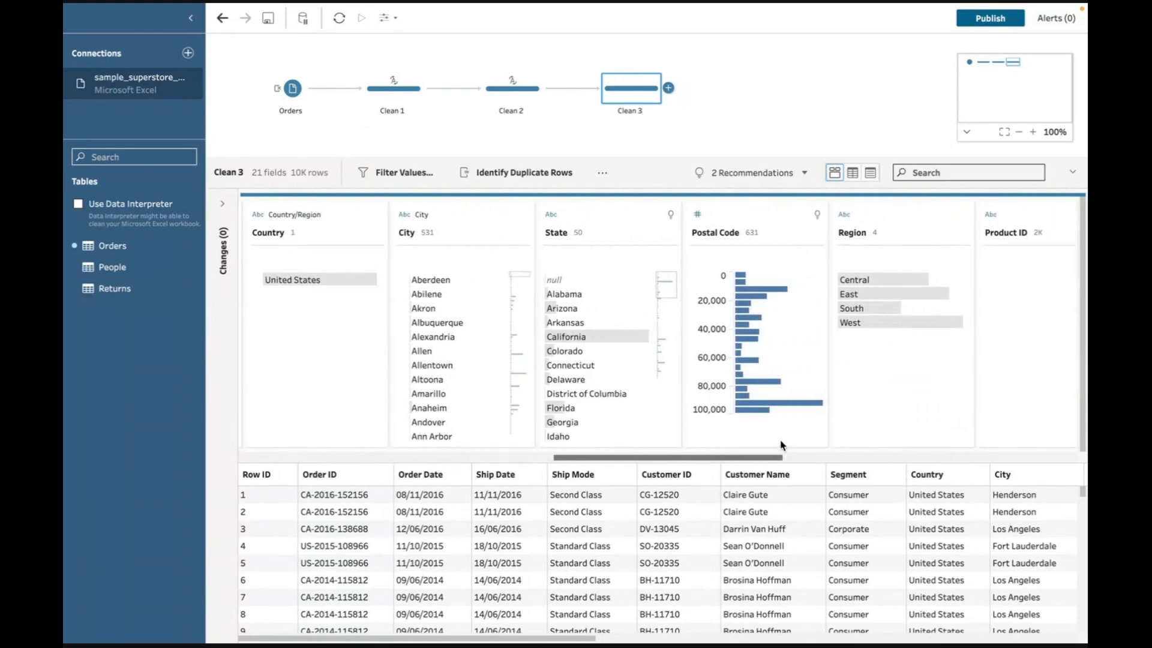
pyautogui.click(552, 215)
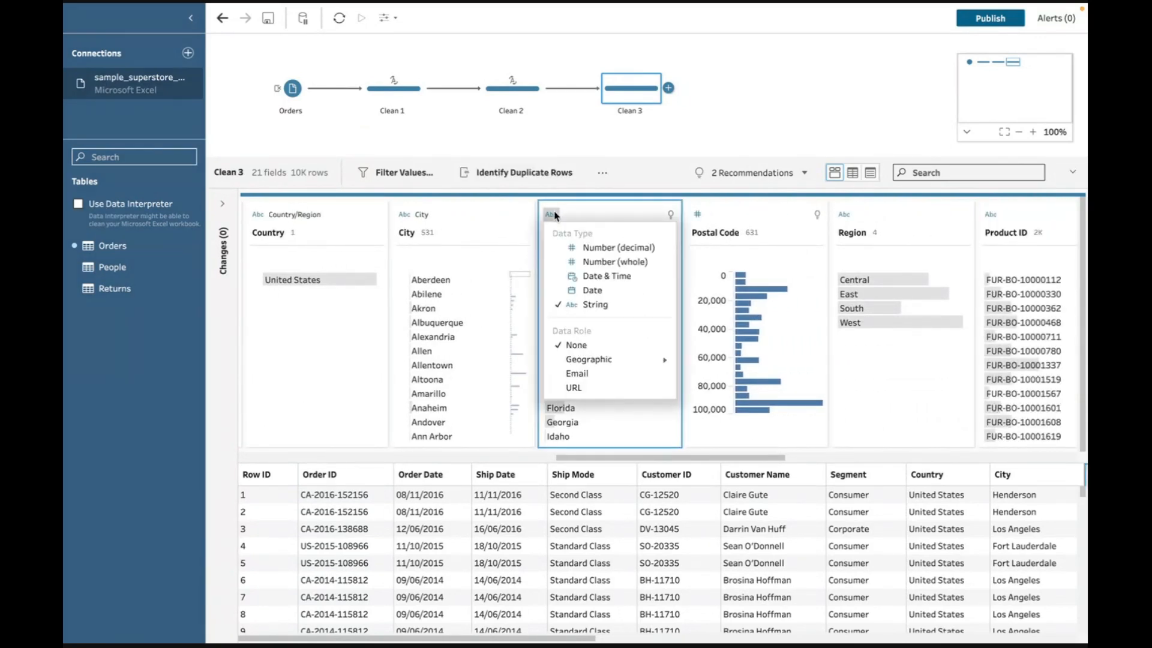
pyautogui.moveTo(599, 365)
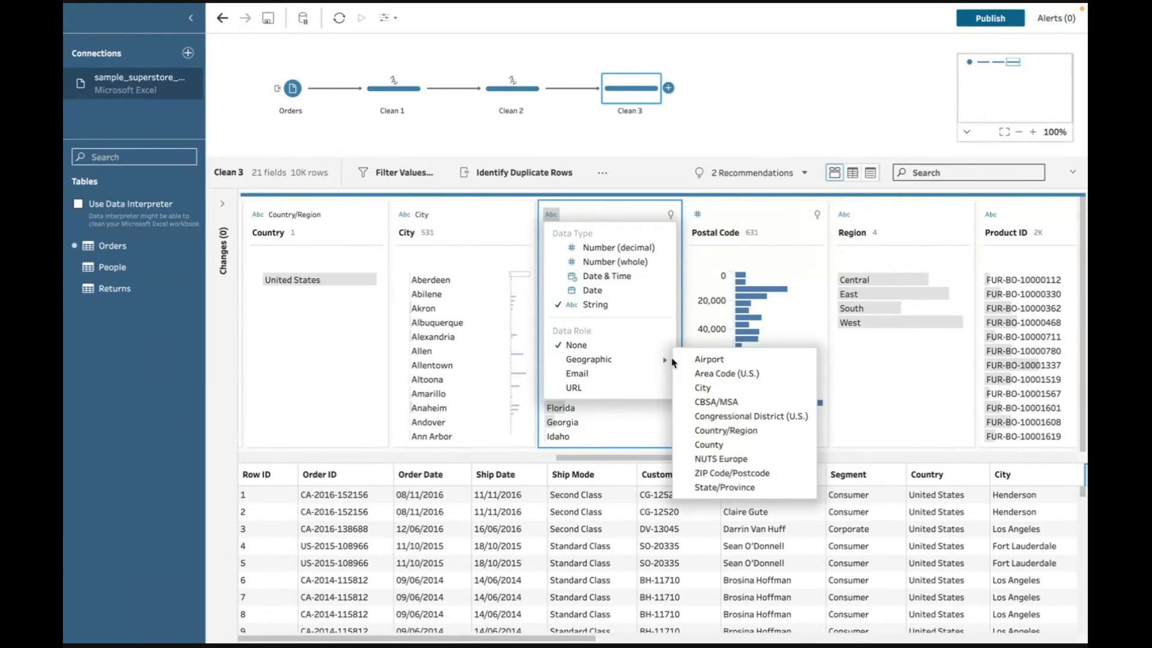
pyautogui.click(742, 489)
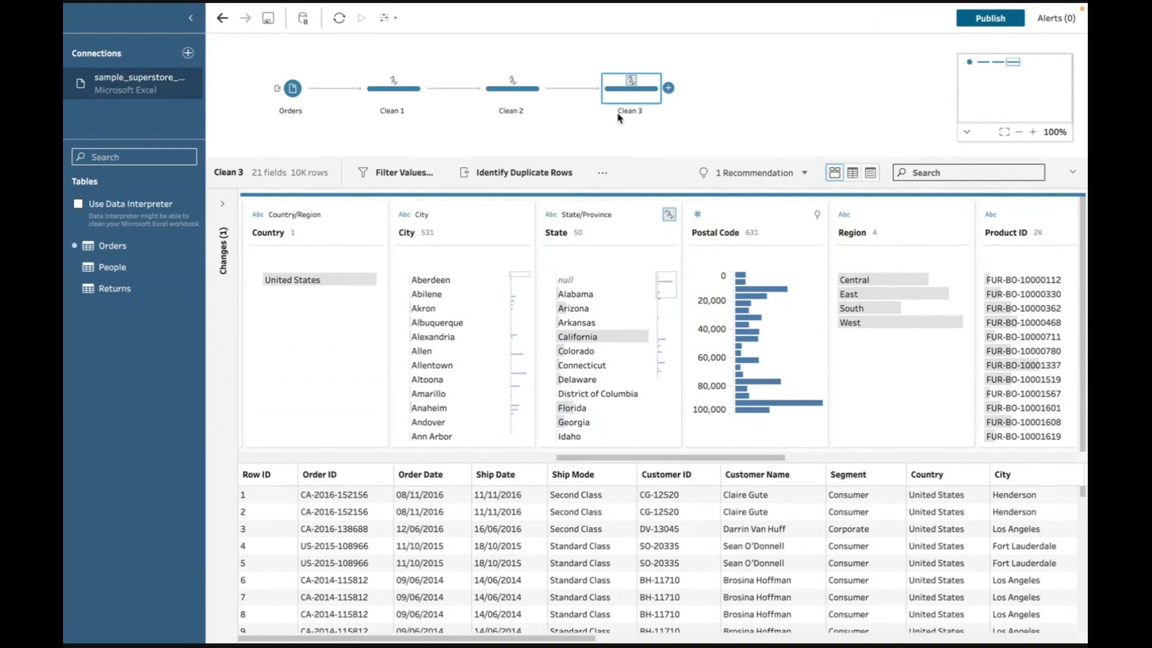
# Assign the geographic data role ZIP Code/Postcode to the Postal Code field in Clean 3
pyautogui.moveTo(711, 463); pyautogui.dragTo(770, 467)
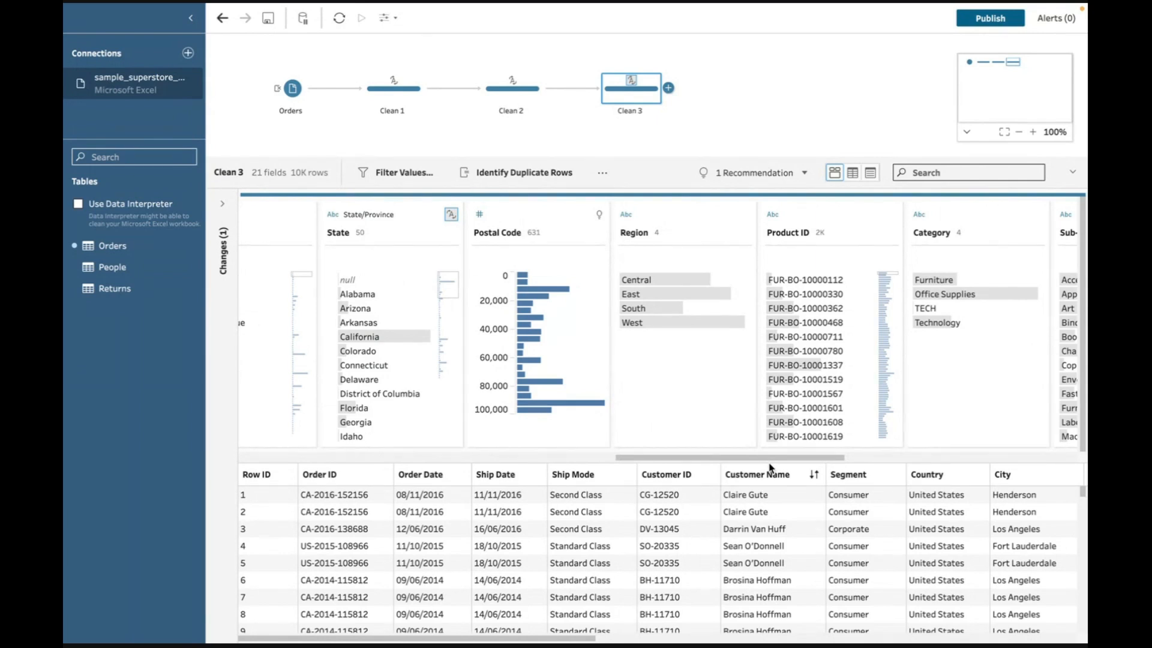
pyautogui.click(519, 214)
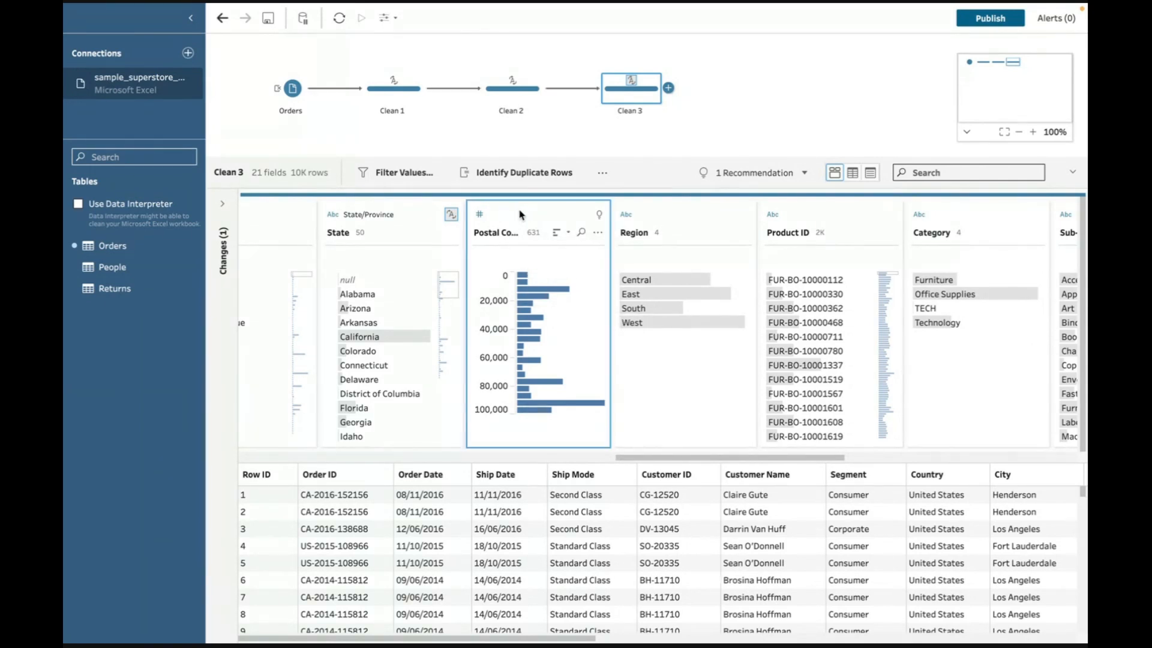
pyautogui.click(480, 217)
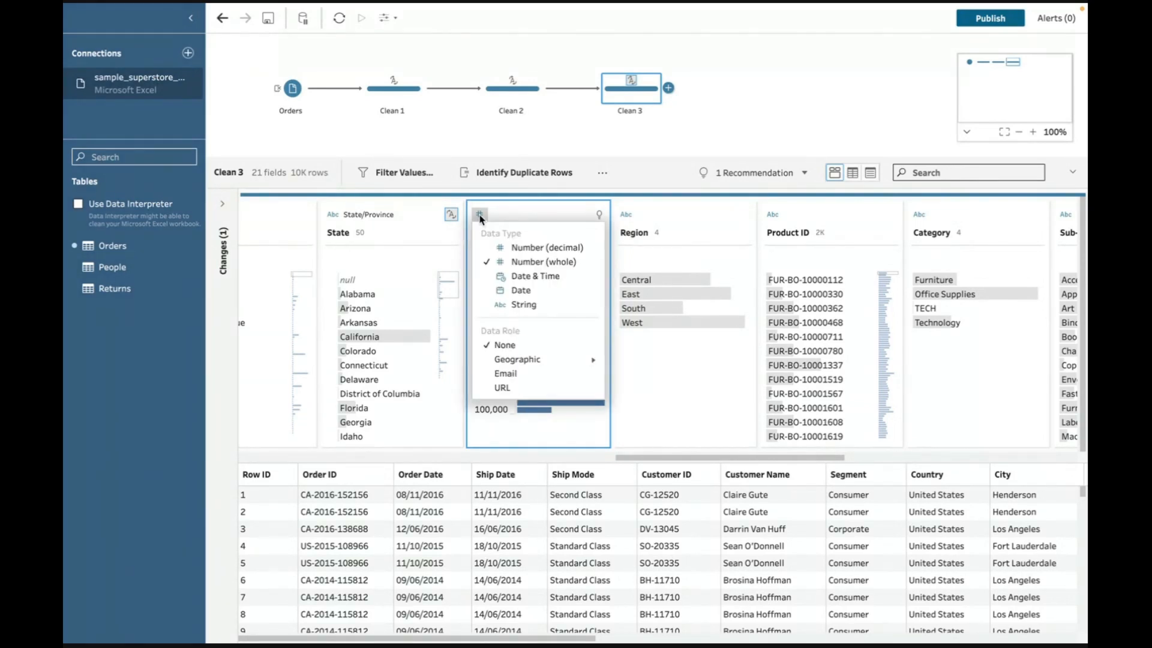
pyautogui.moveTo(524, 360)
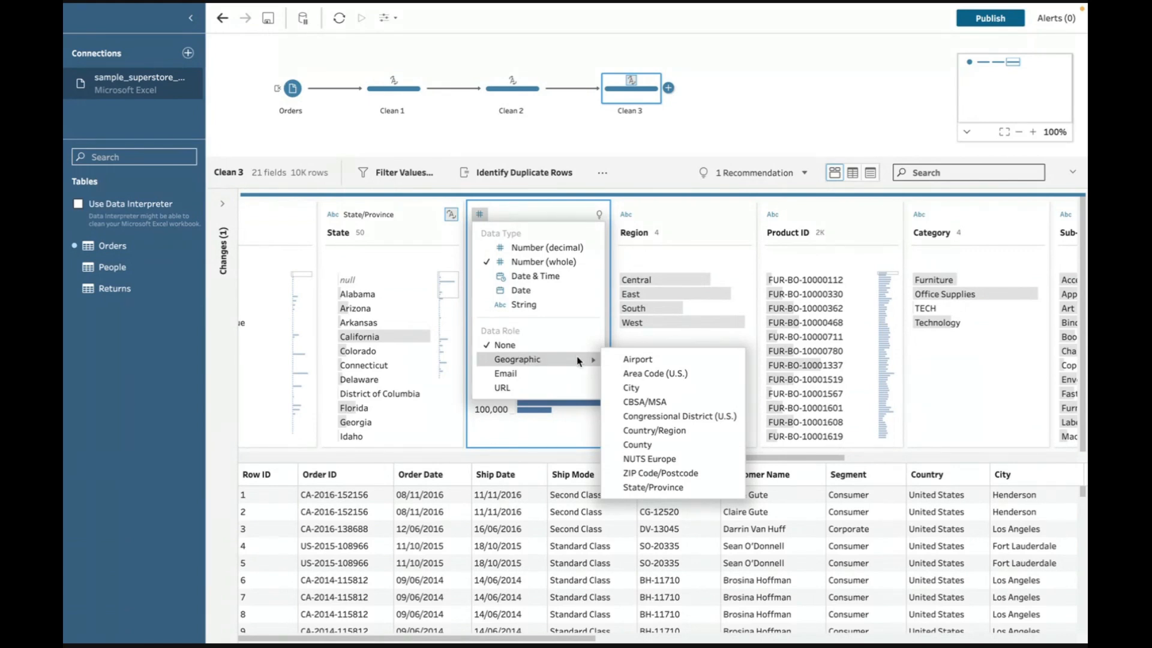
pyautogui.click(707, 478)
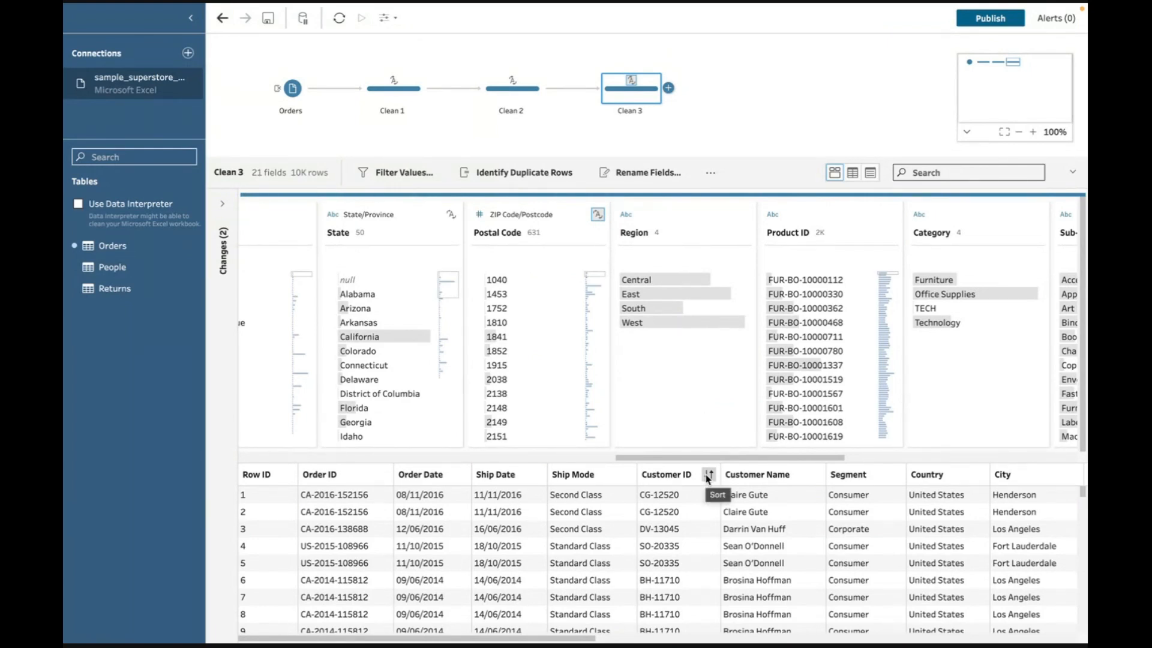
# Add a fourth clean step after Clean 3 in the flow
pyautogui.click(668, 88)
pyautogui.click(699, 123)
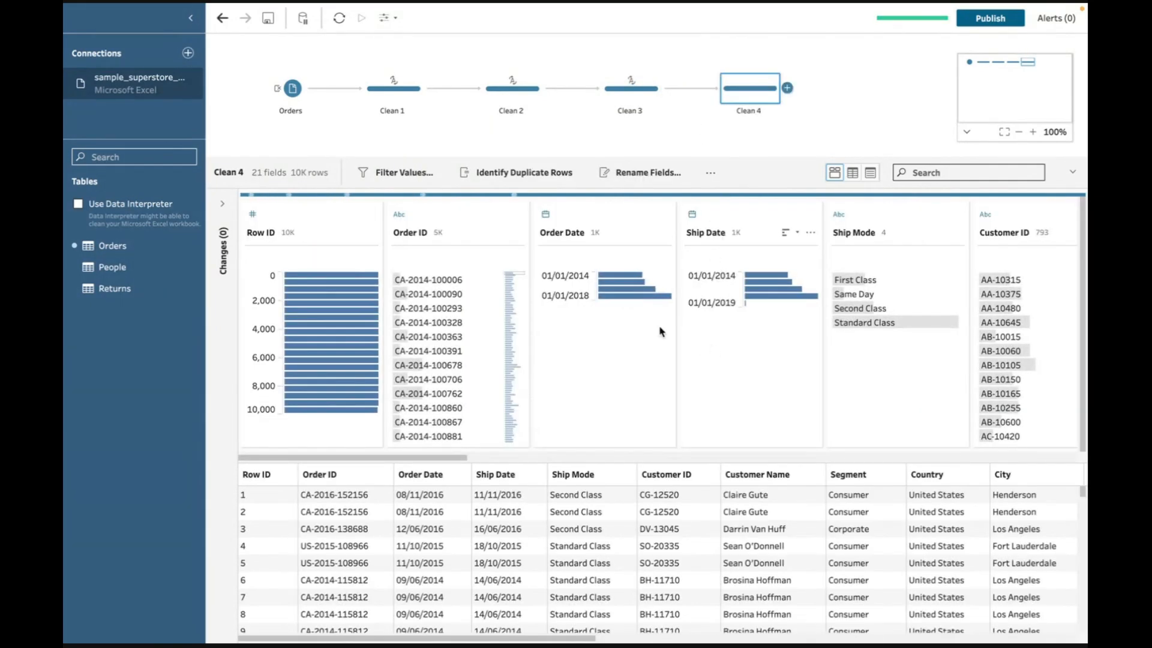
# Compare the data rows behind the TECH and Technology values of the Category field in Clean 4
pyautogui.moveTo(425, 463); pyautogui.dragTo(835, 475)
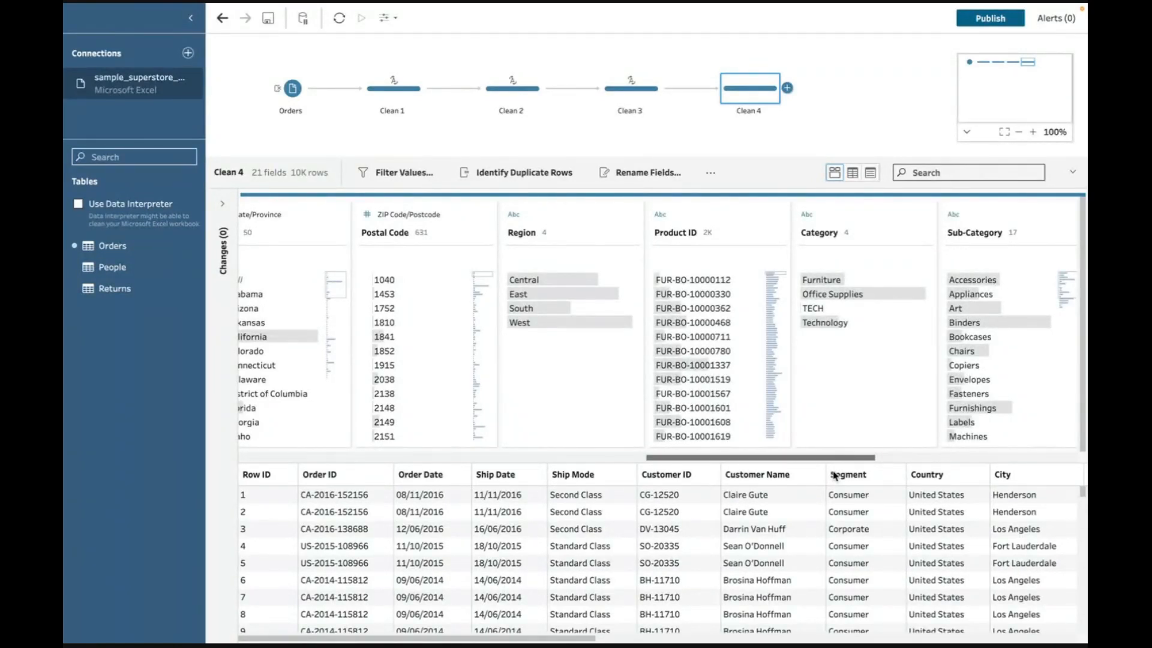
pyautogui.moveTo(835, 475)
pyautogui.mouseDown()
pyautogui.moveTo(874, 463)
pyautogui.moveTo(833, 464)
pyautogui.mouseUp()
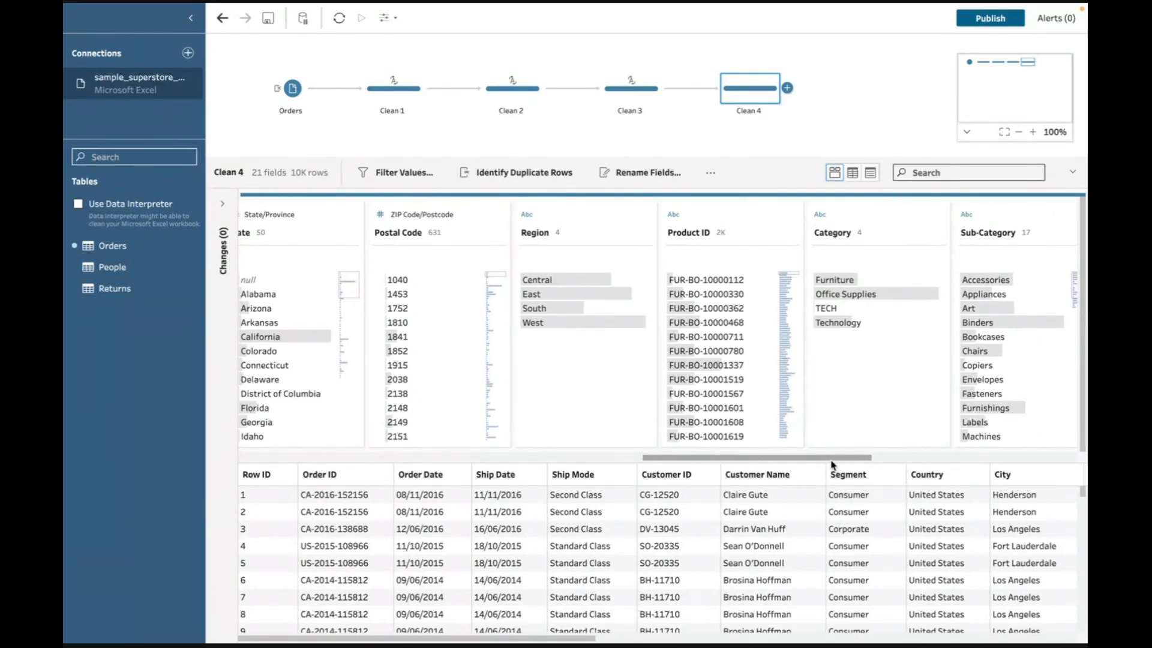
pyautogui.moveTo(833, 464); pyautogui.dragTo(885, 463)
pyautogui.click(654, 309)
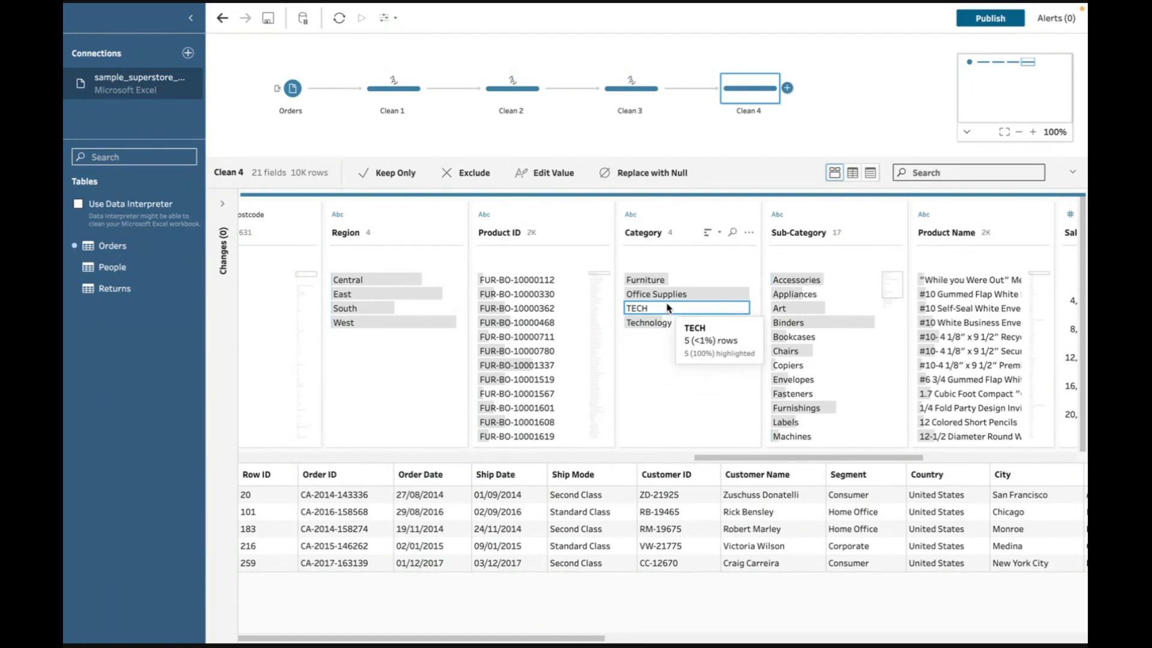
pyautogui.click(654, 325)
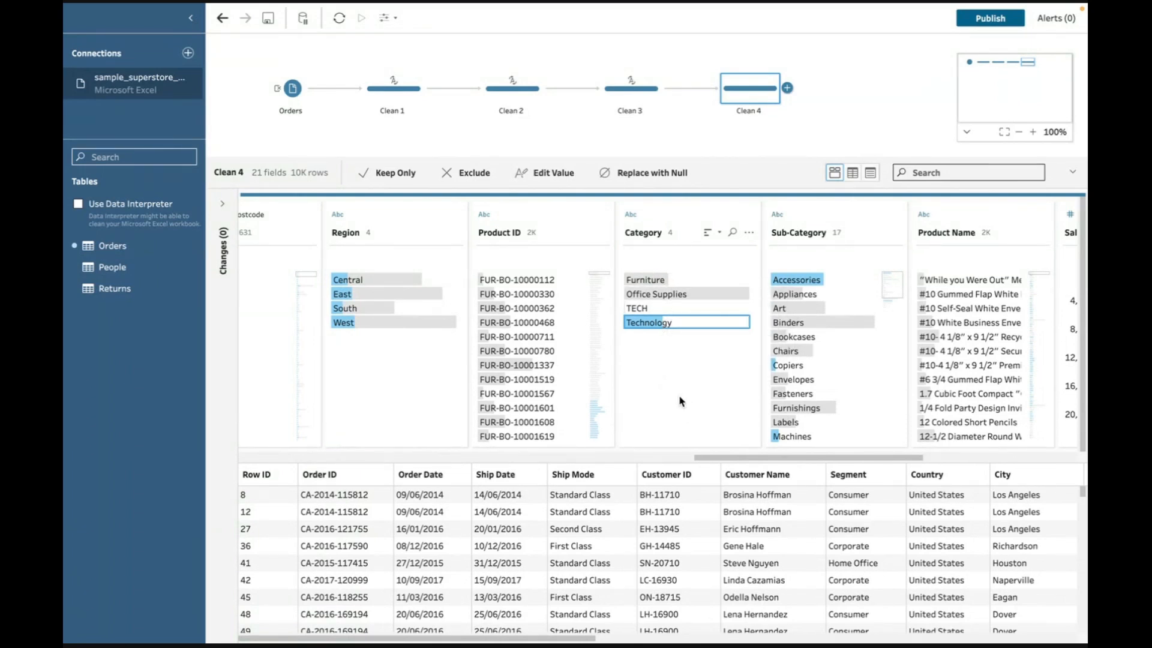
pyautogui.click(660, 308)
pyautogui.moveTo(556, 639); pyautogui.dragTo(863, 640)
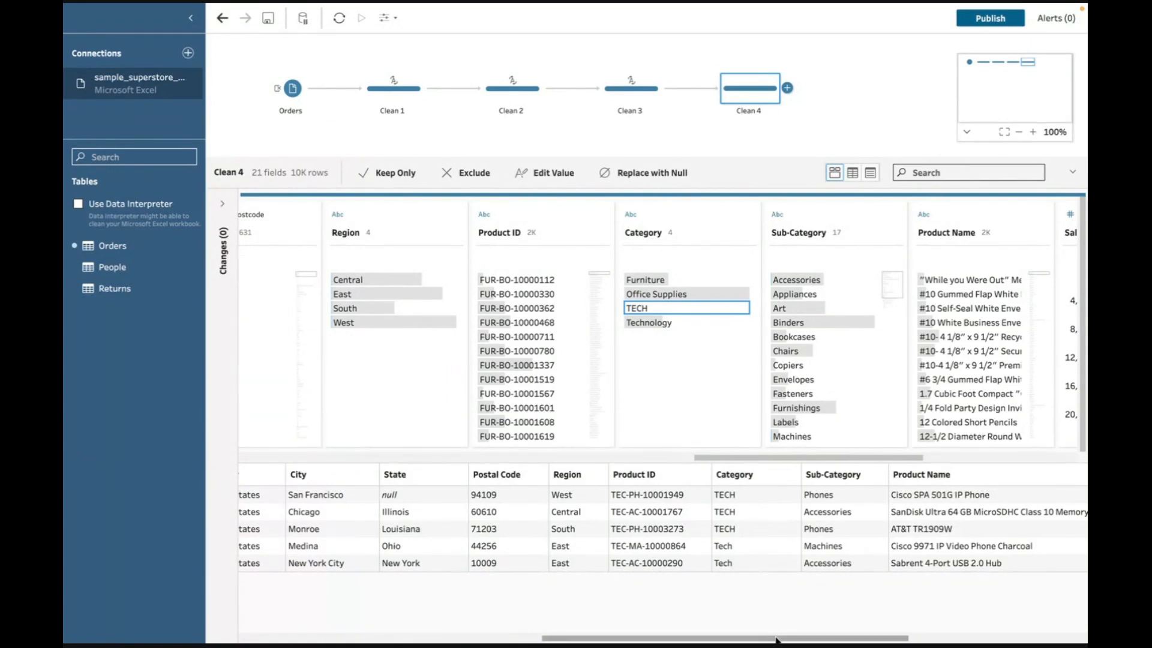
pyautogui.click(652, 325)
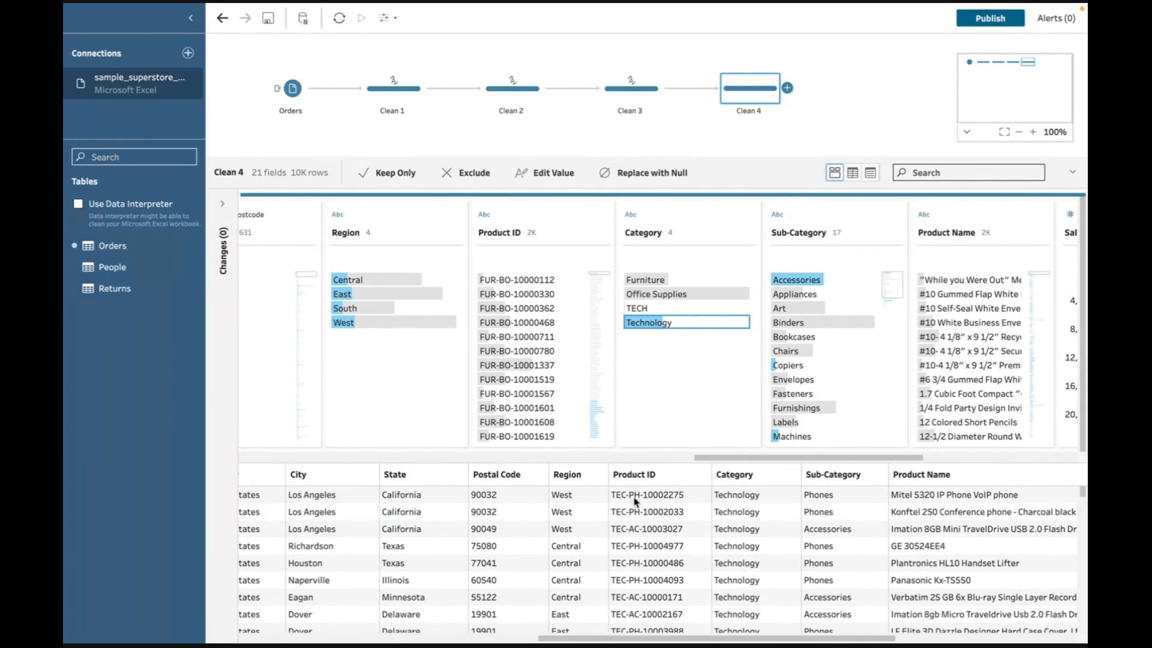
pyautogui.scroll(-1, 754, 516)
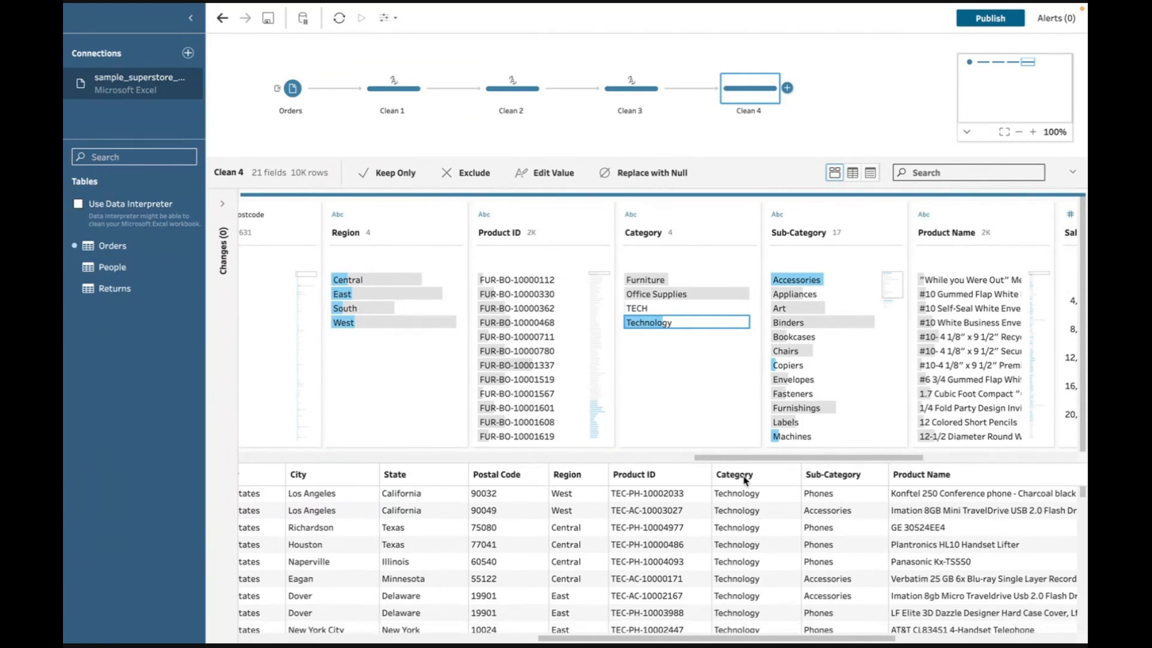
# Try grouping the Category values TECH and Technology under the name TECH, and undo the grouping
pyautogui.click(640, 307)
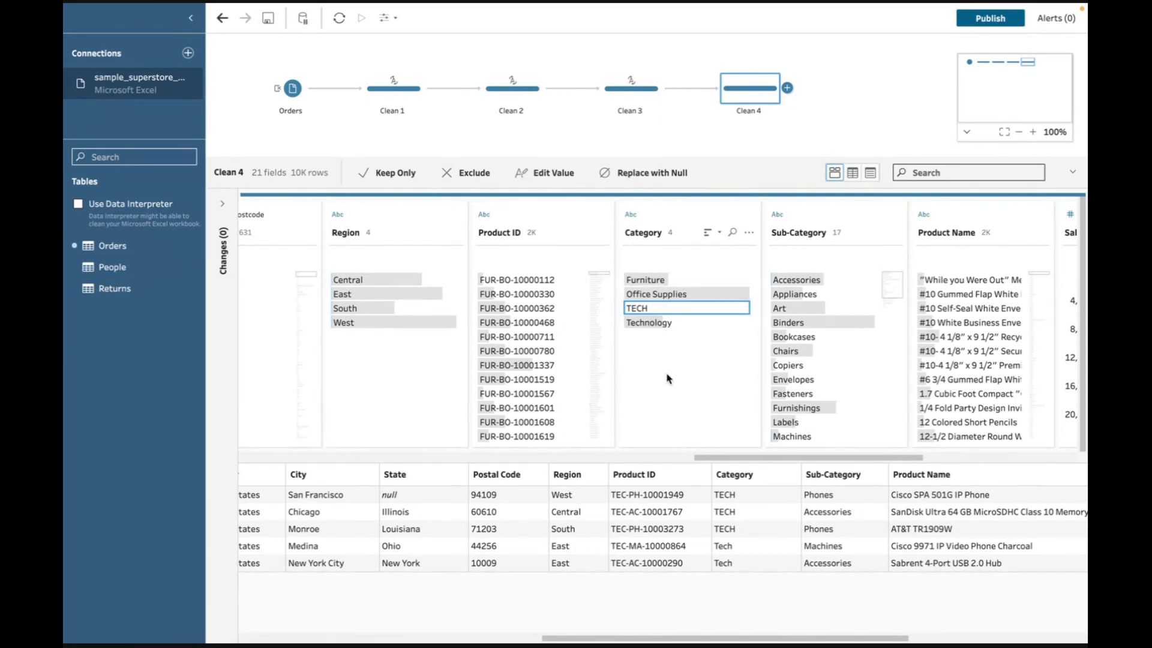
pyautogui.moveTo(706, 461); pyautogui.dragTo(715, 460)
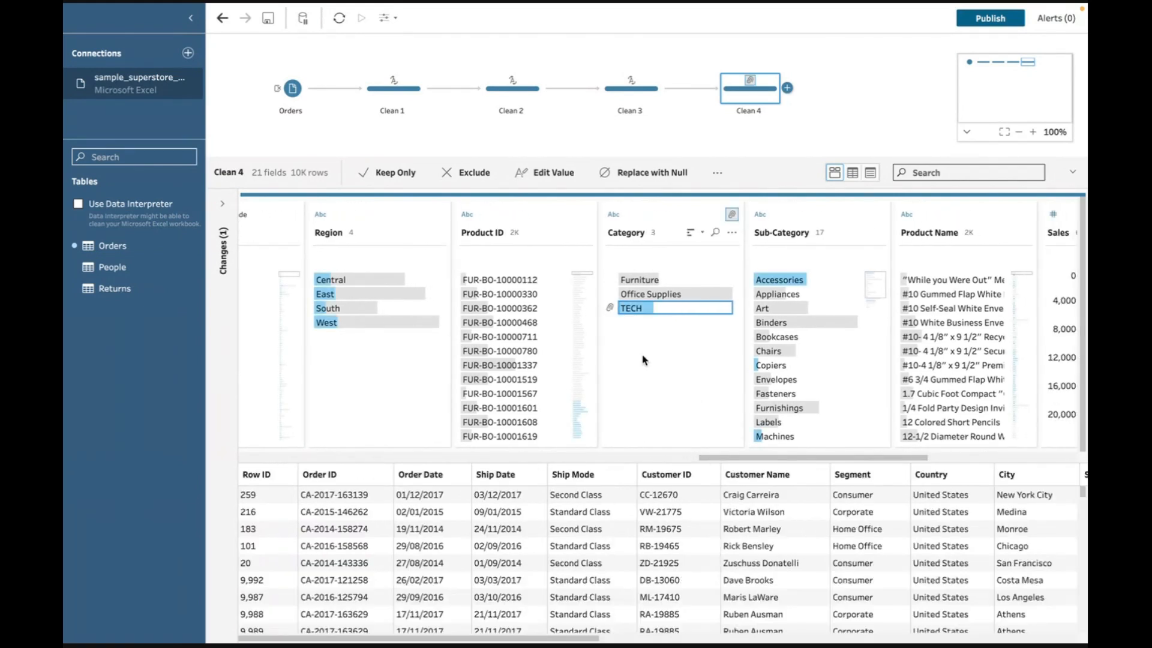
pyautogui.click(642, 357)
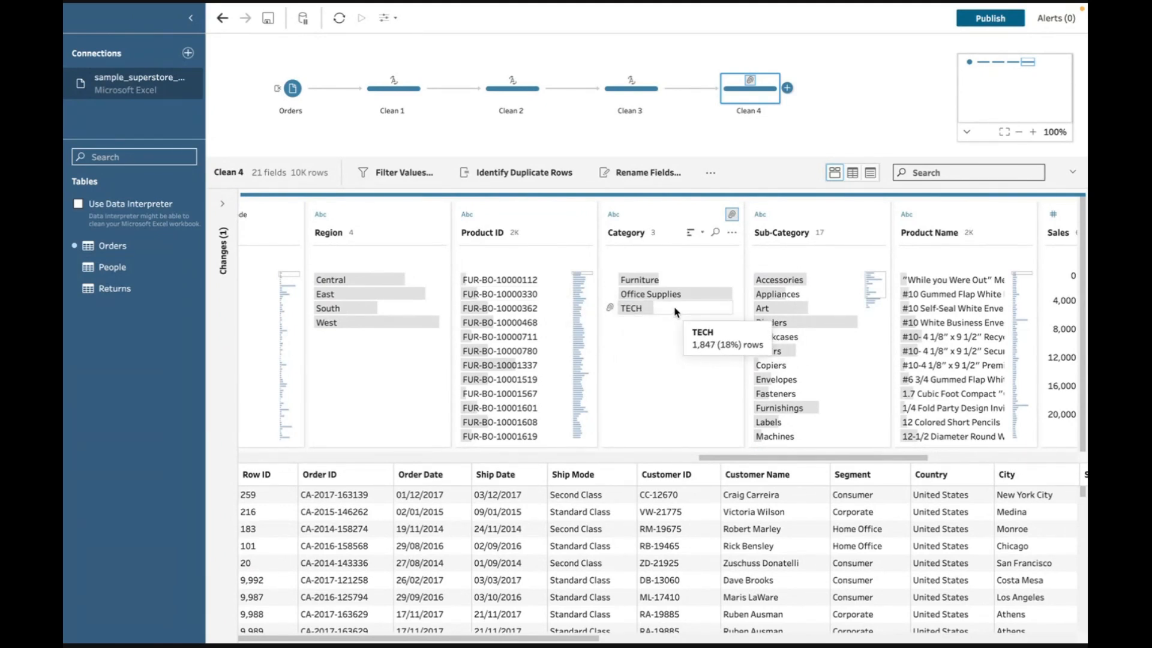
pyautogui.click(224, 23)
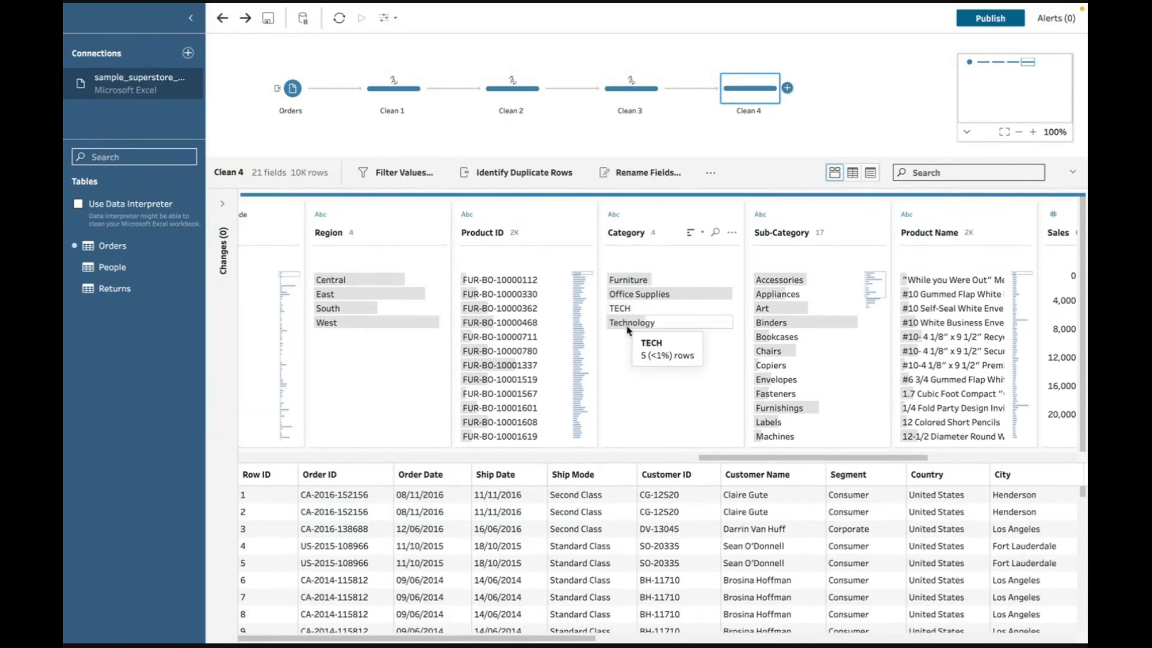
# Group the Category values Technology and TECH under the name Technology
pyautogui.click(633, 327)
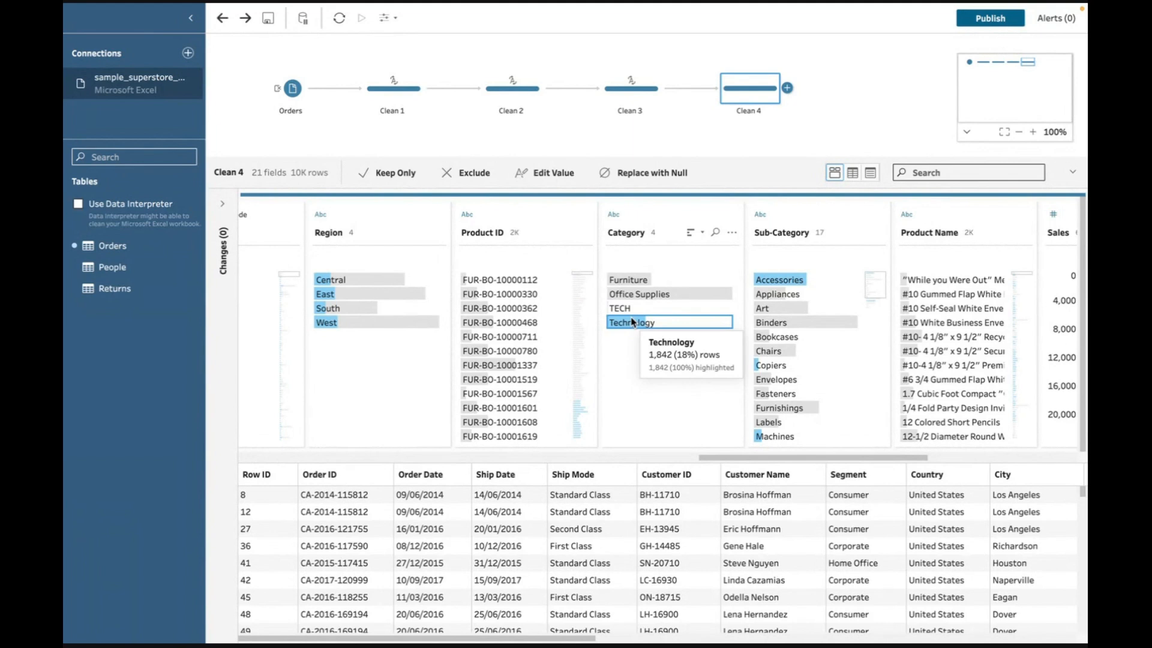
pyautogui.rightClick(631, 322)
pyautogui.click(610, 350)
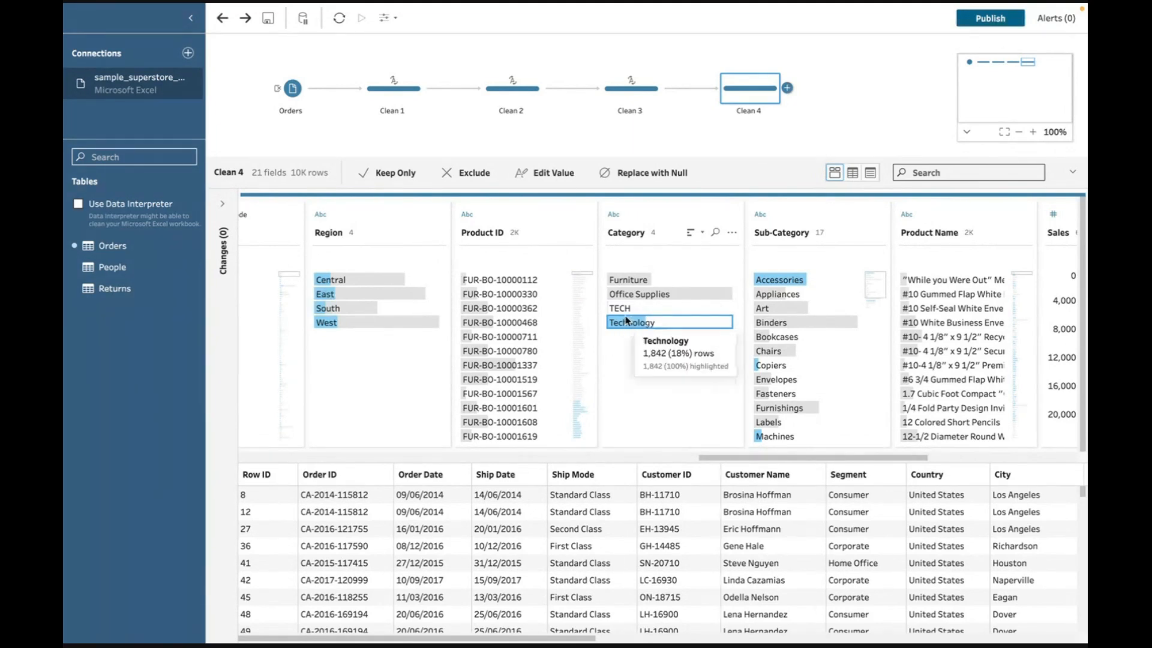
pyautogui.keyDown('ctrl'); pyautogui.click(627, 308); pyautogui.keyUp('ctrl')
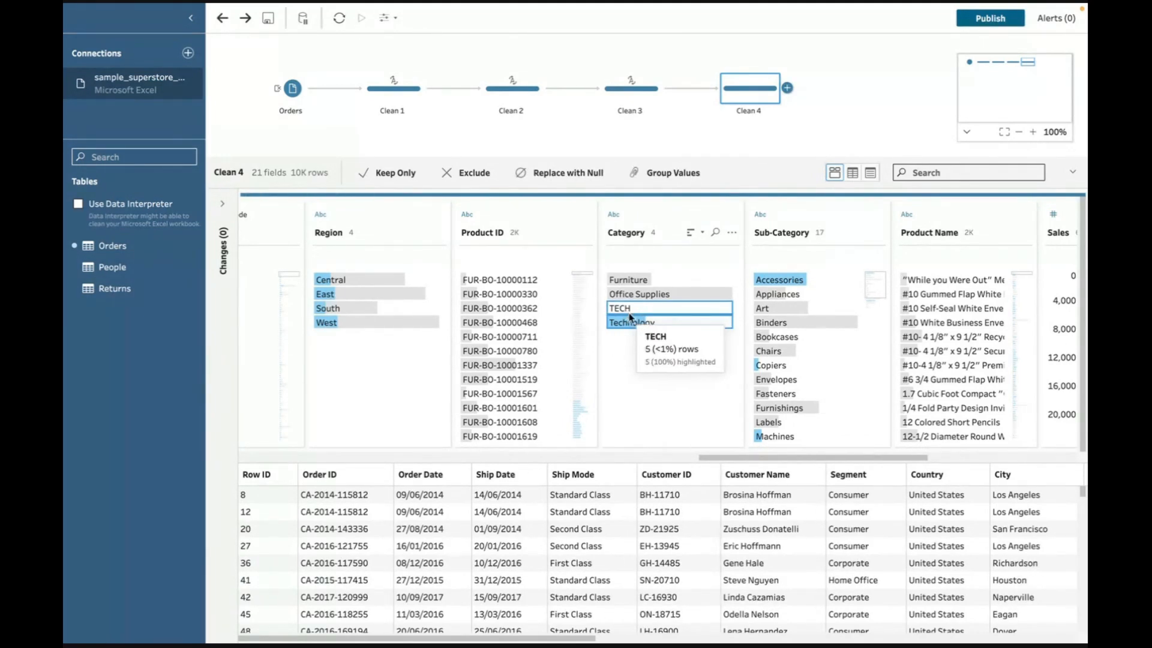
pyautogui.rightClick(633, 323)
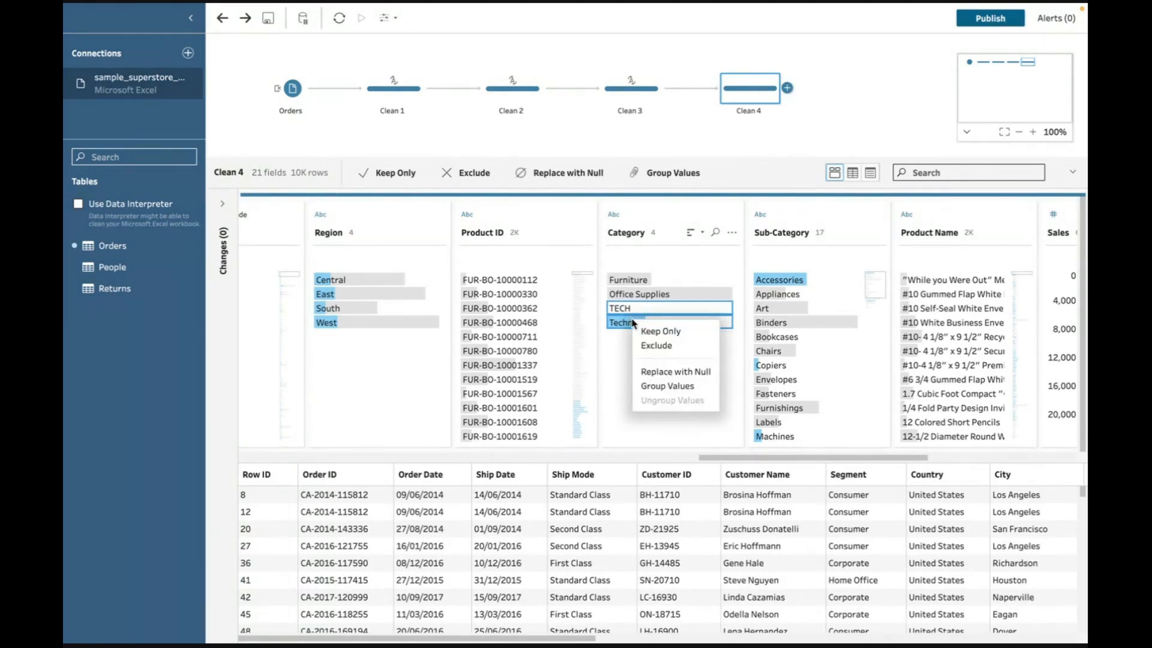
pyautogui.click(689, 388)
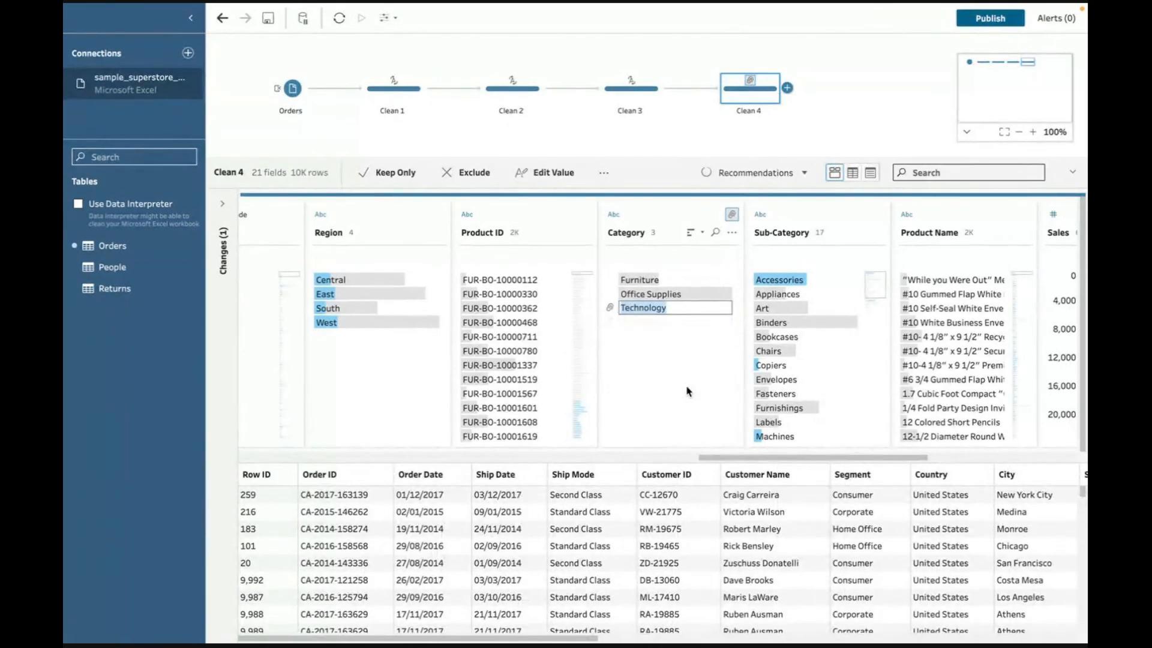
pyautogui.click(690, 346)
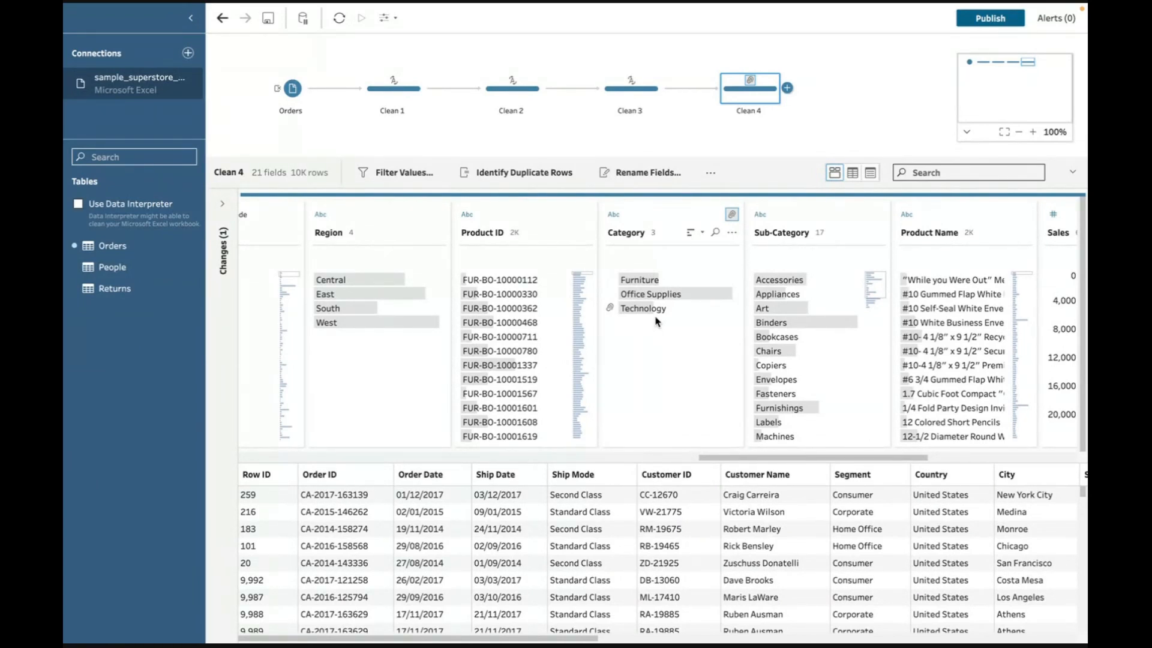
# Check which editing options are available for the grouped Technology value in the Category field
pyautogui.moveTo(669, 313)
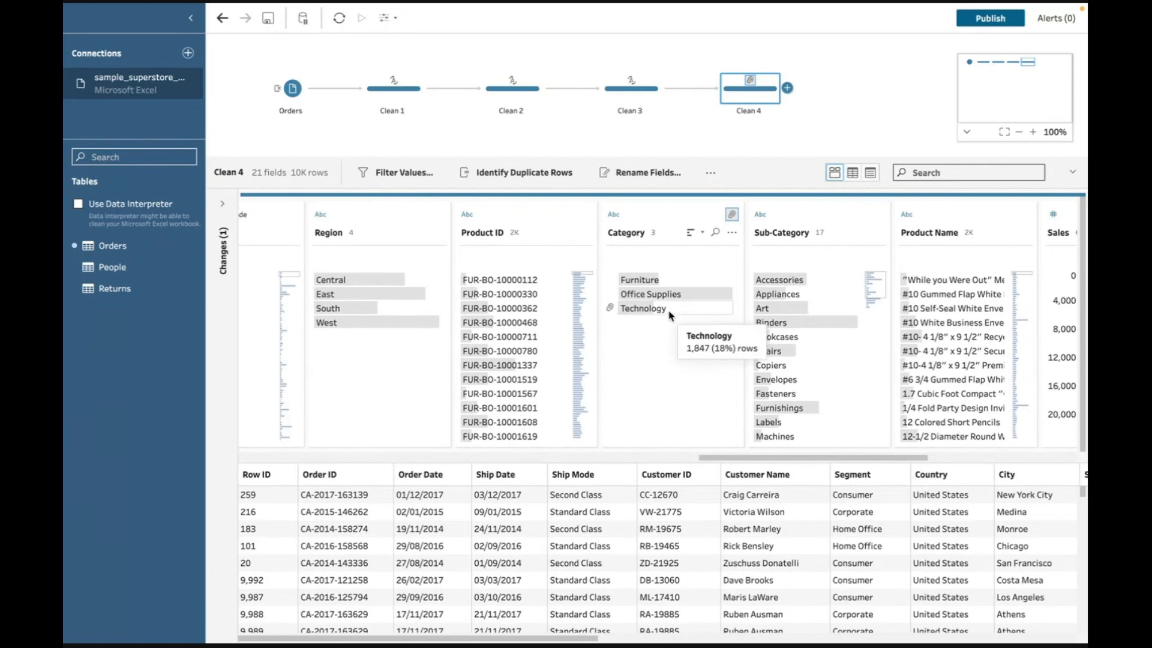
pyautogui.rightClick(635, 311)
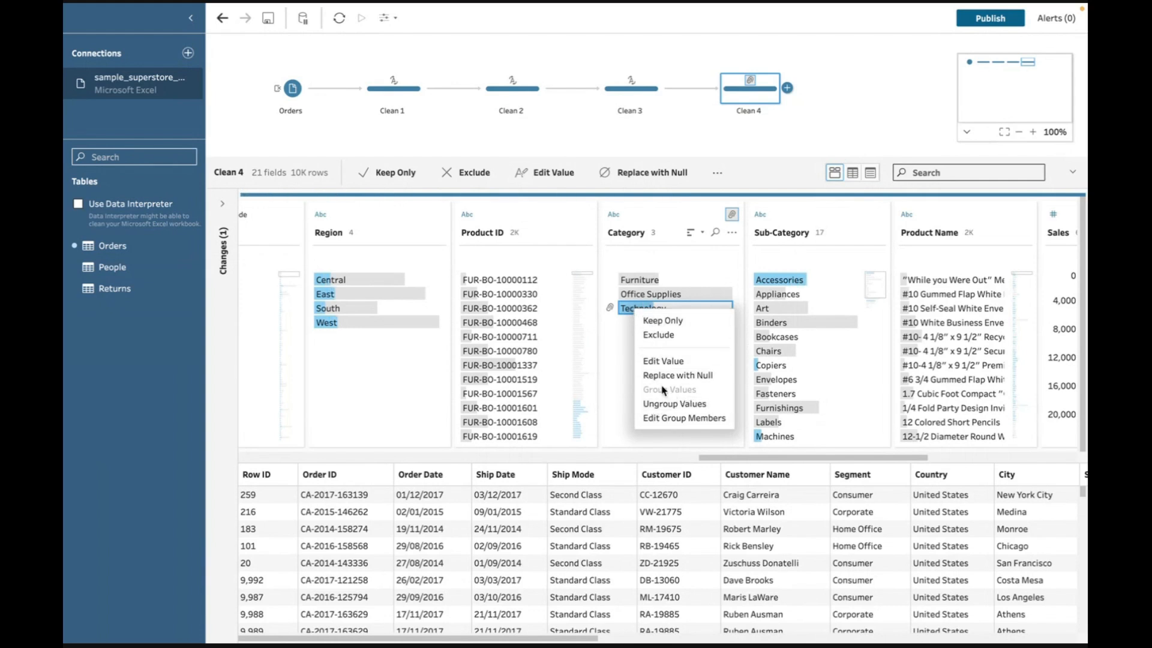
pyautogui.click(622, 350)
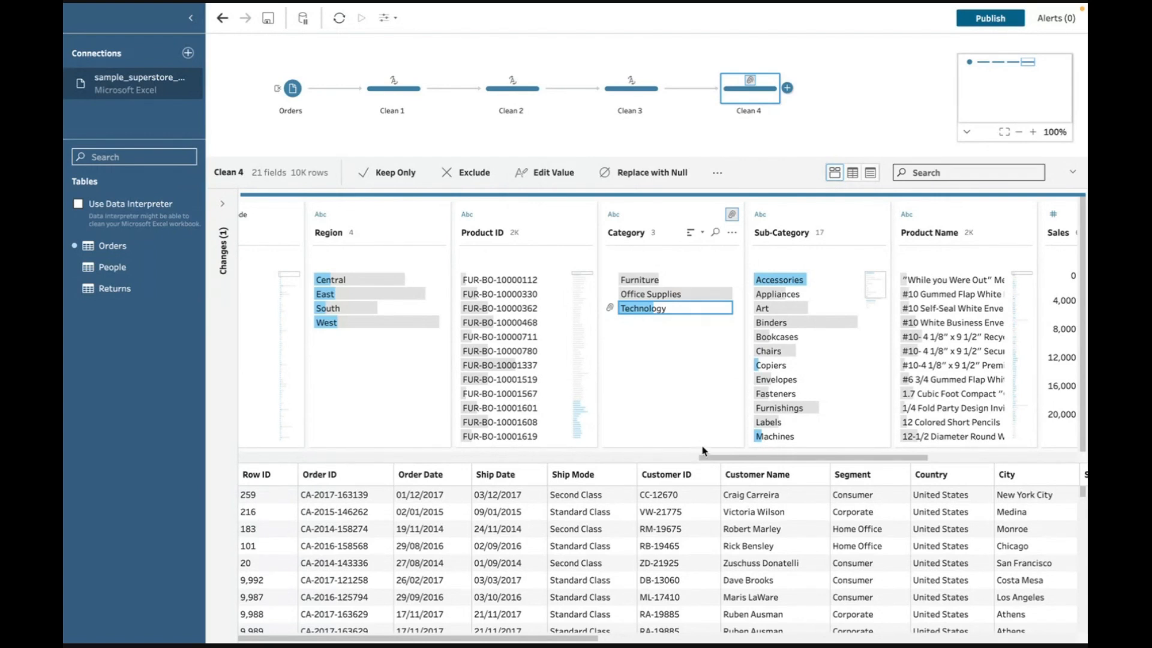
pyautogui.moveTo(722, 462); pyautogui.dragTo(698, 468)
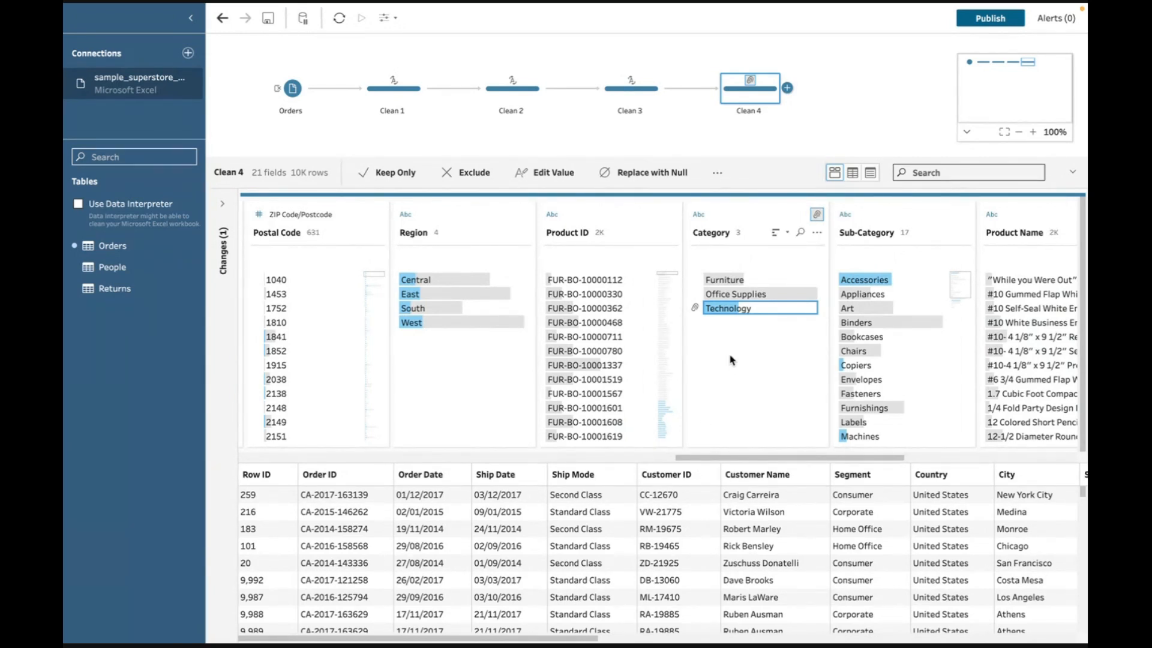
# Clear the step selection so only the flow is displayed, and hide the flow's minimap
pyautogui.click(803, 156)
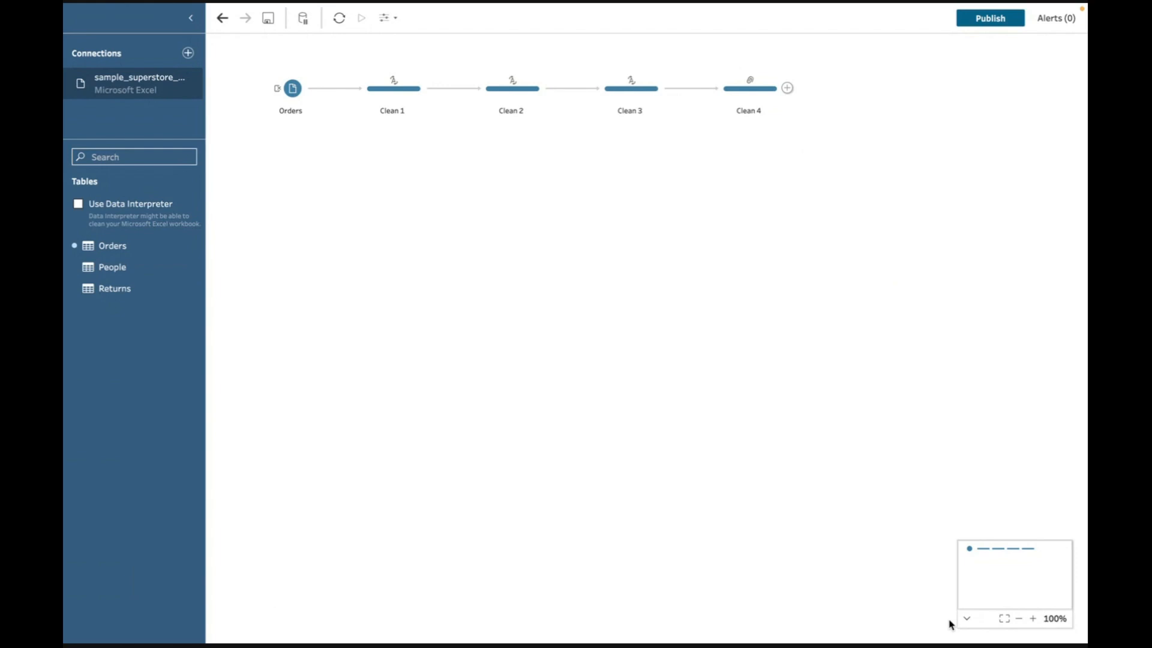
pyautogui.click(966, 619)
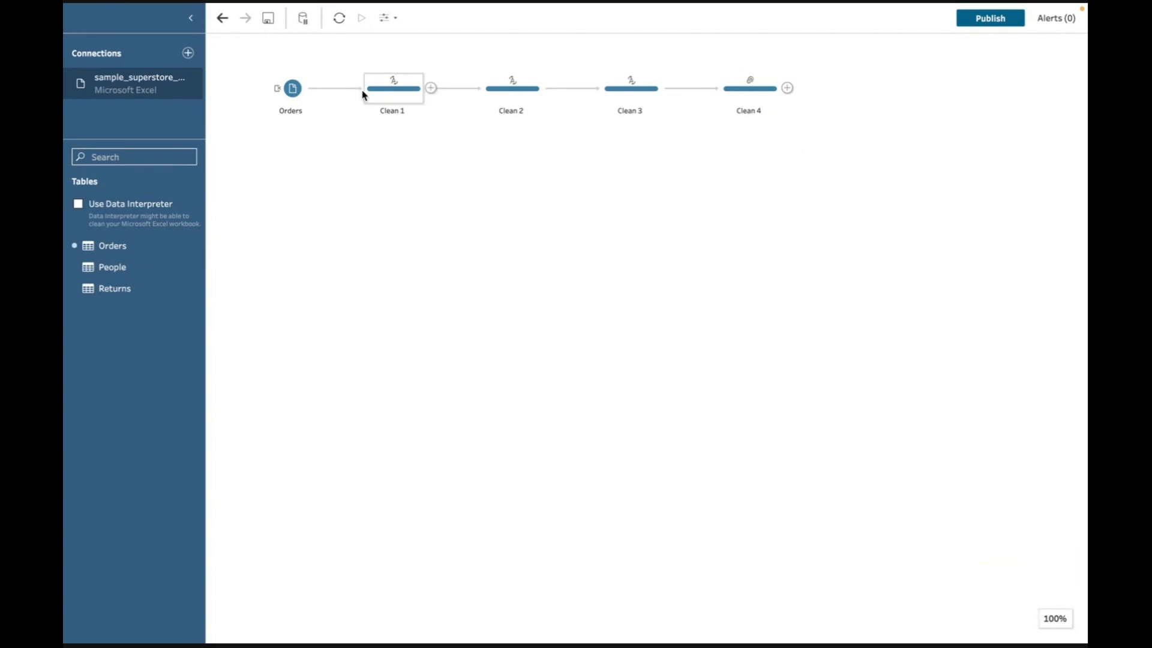
# Undo the Category grouping to review the ungrouped values in the fourth clean step, and redo the grouping
pyautogui.click(222, 18)
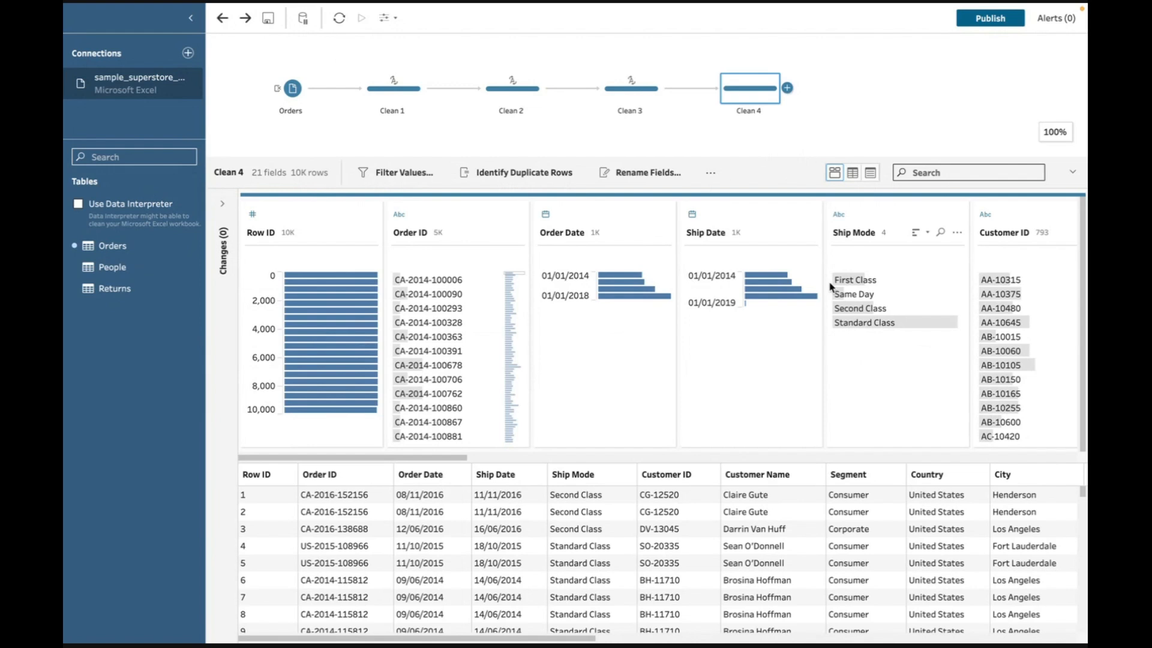
pyautogui.moveTo(468, 457); pyautogui.dragTo(673, 464)
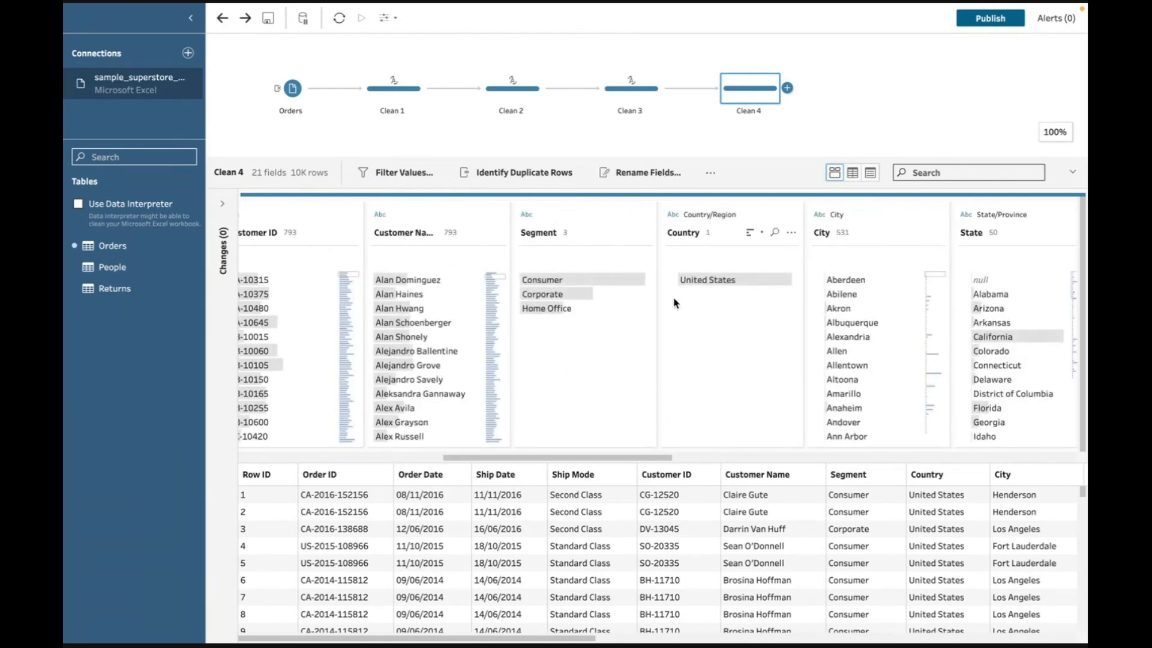
pyautogui.moveTo(601, 459); pyautogui.dragTo(727, 464)
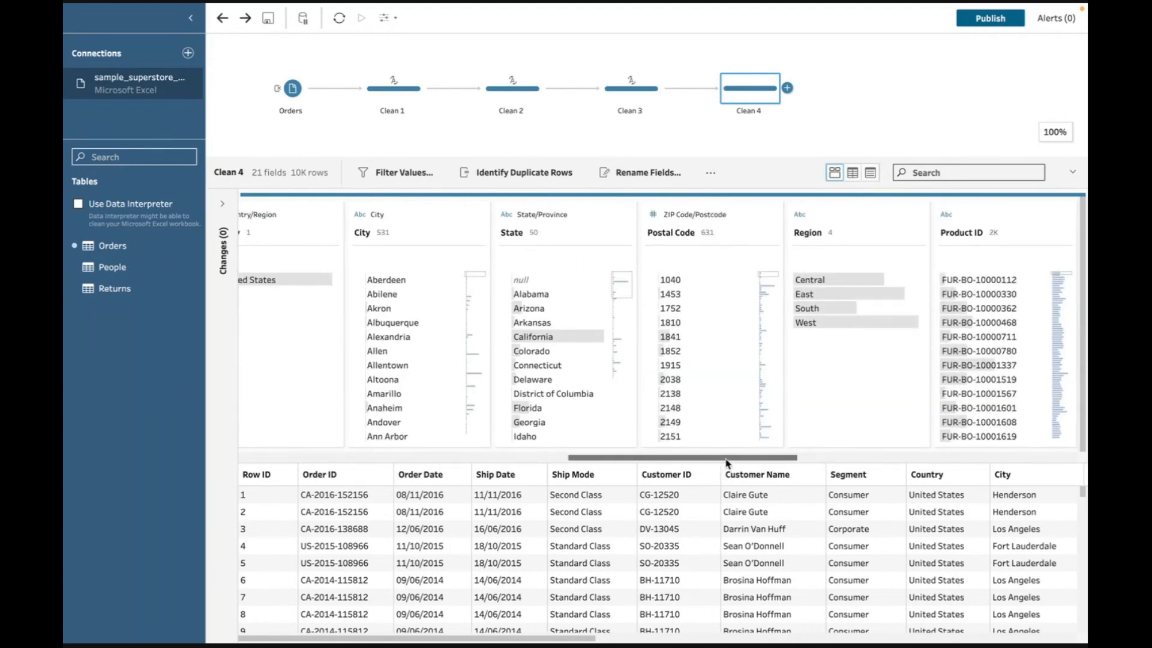
pyautogui.moveTo(726, 462); pyautogui.dragTo(877, 466)
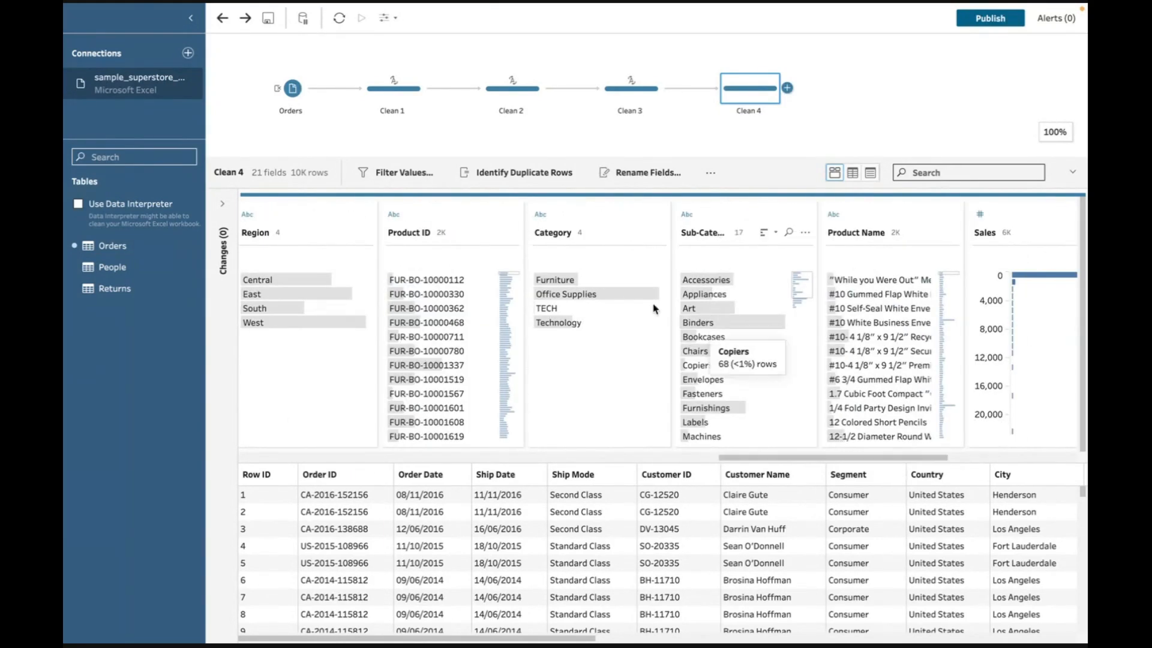
pyautogui.click(246, 18)
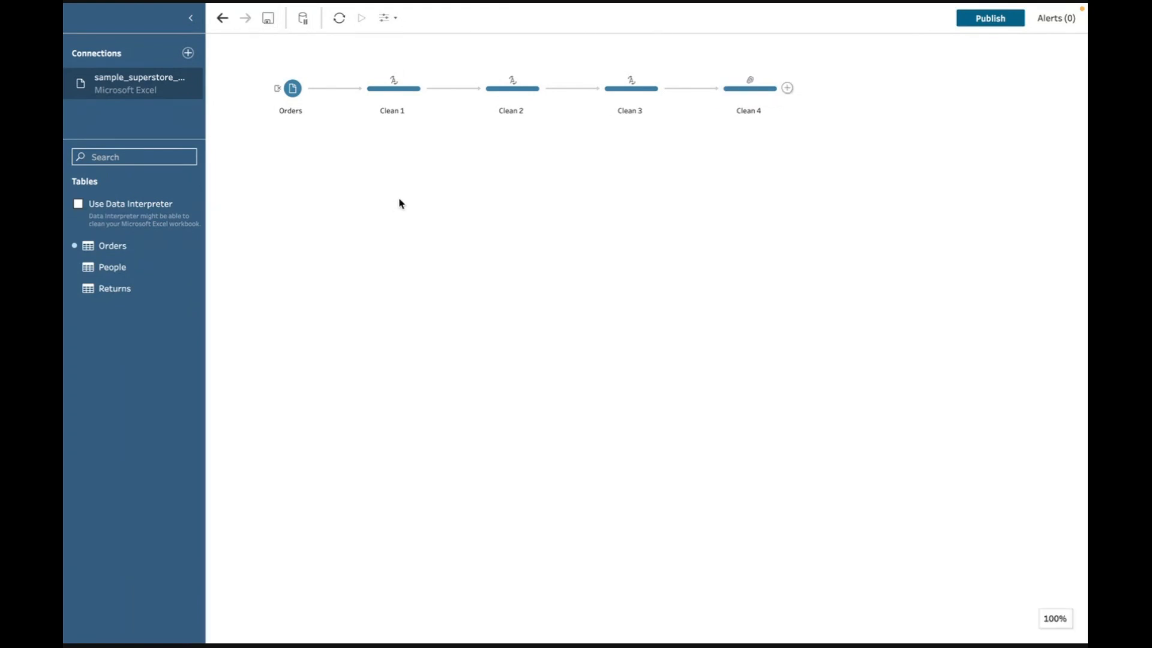
# Add another clean step to the flow after Clean 4
pyautogui.moveTo(748, 85)
pyautogui.click(787, 88)
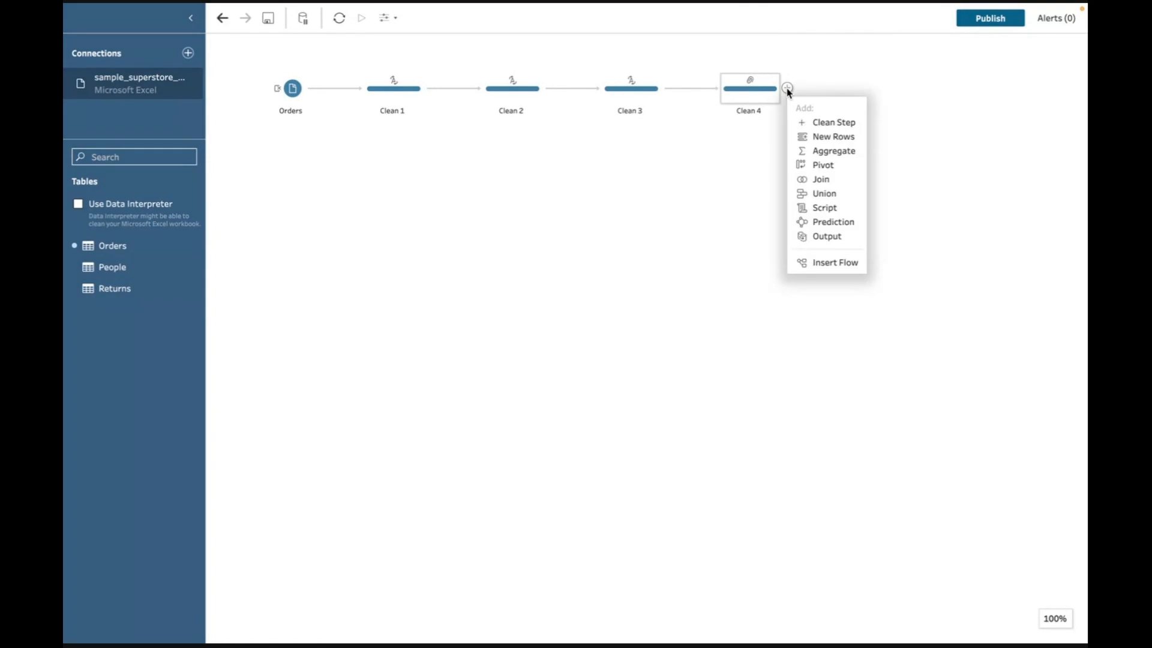
pyautogui.click(821, 123)
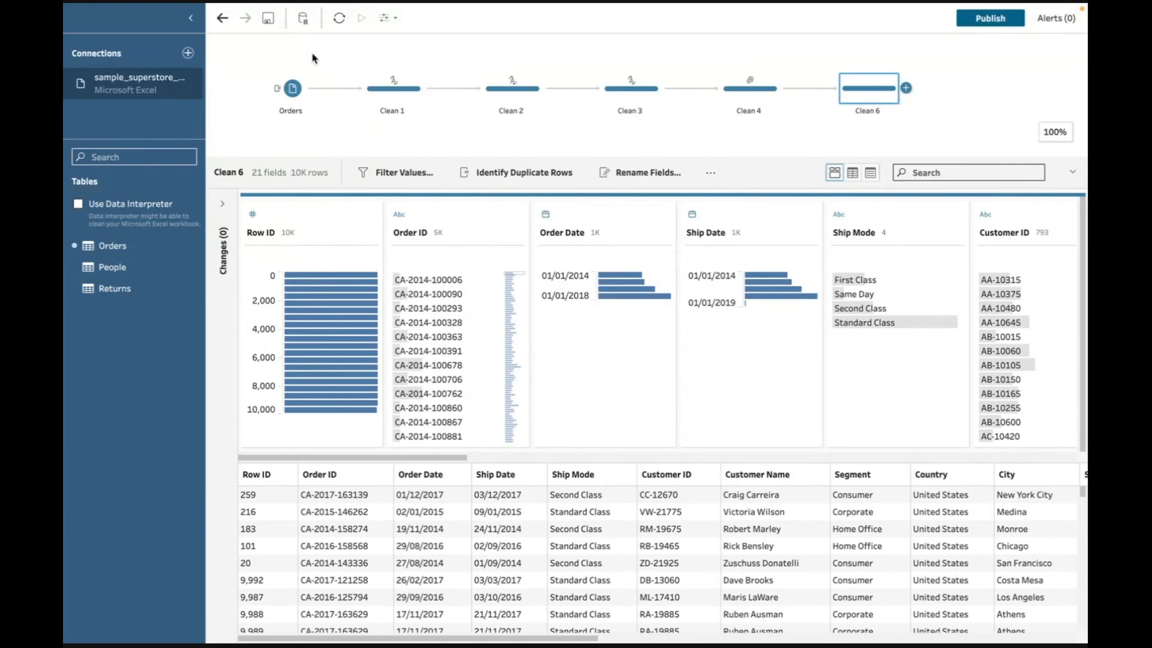
pyautogui.click(268, 18)
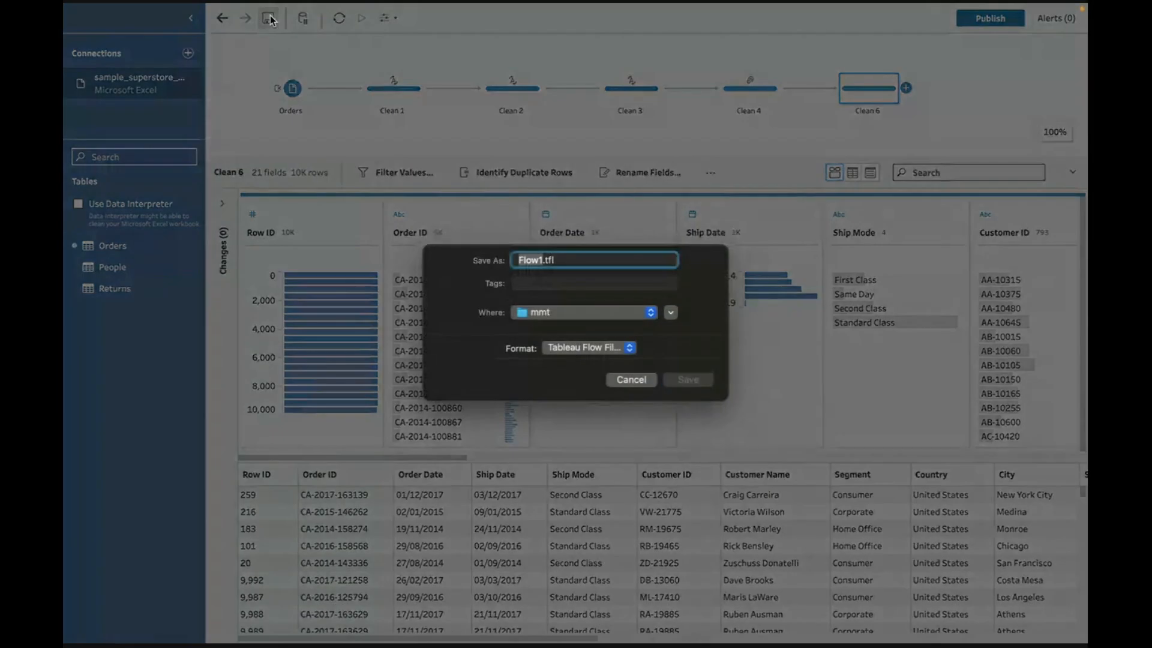
pyautogui.click(646, 383)
pyautogui.moveTo(217, 4)
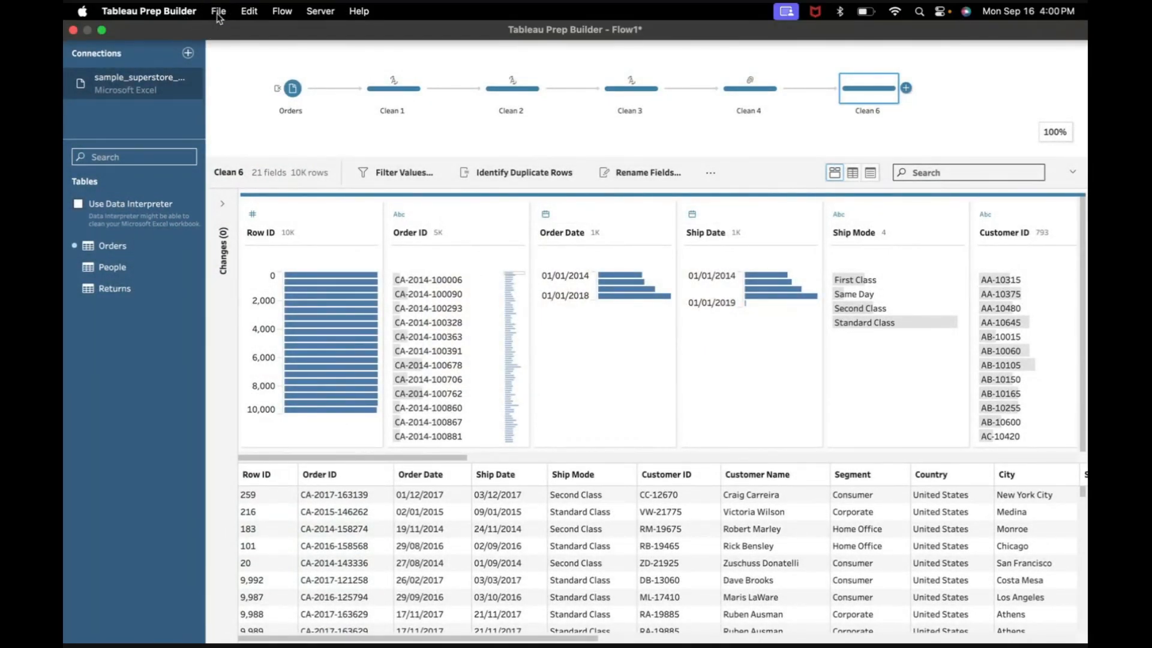
pyautogui.click(217, 15)
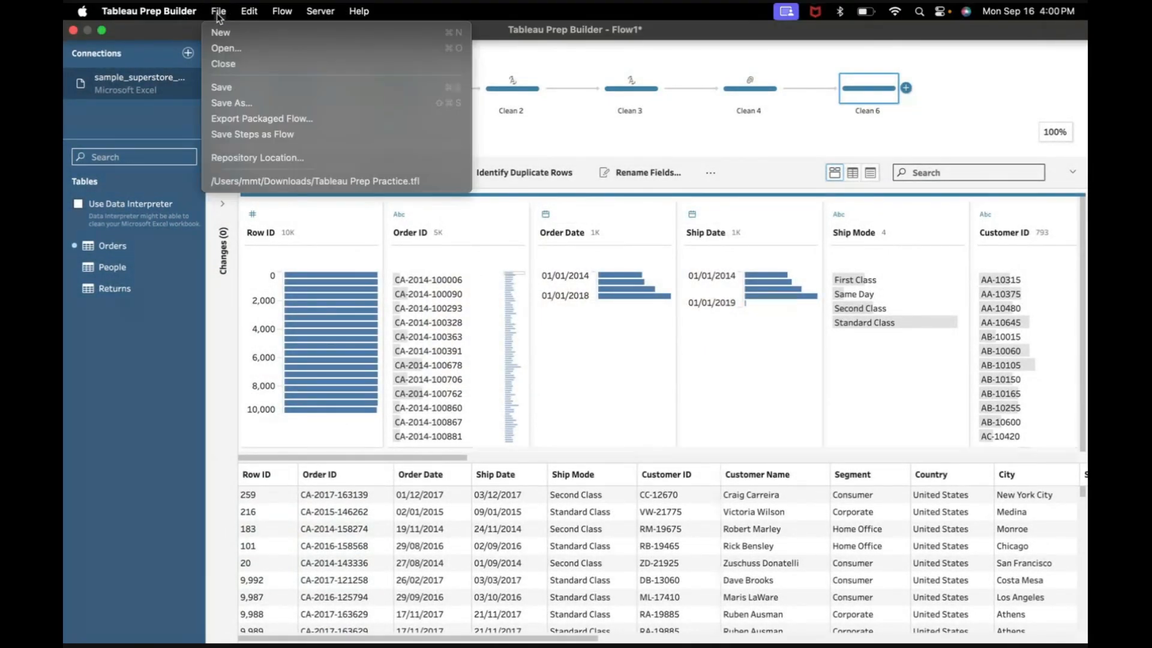
pyautogui.click(222, 88)
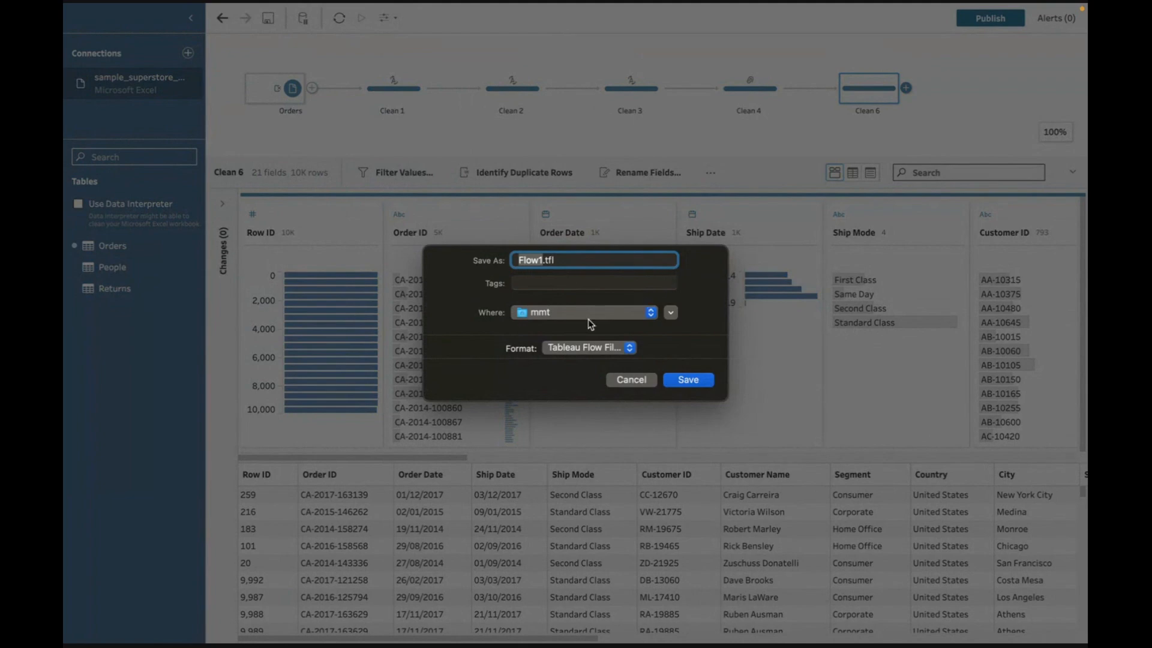
pyautogui.click(631, 380)
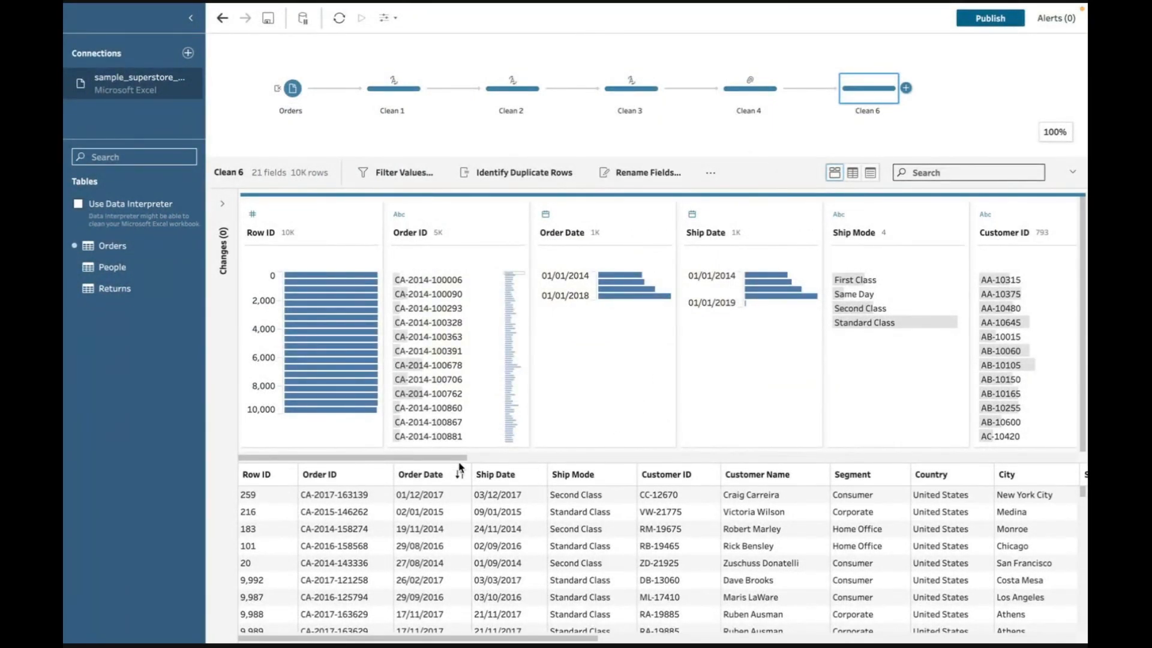
# Create a FIXED LOD calculated field from the Customer ID field in the new clean step
pyautogui.moveTo(463, 462); pyautogui.dragTo(633, 461)
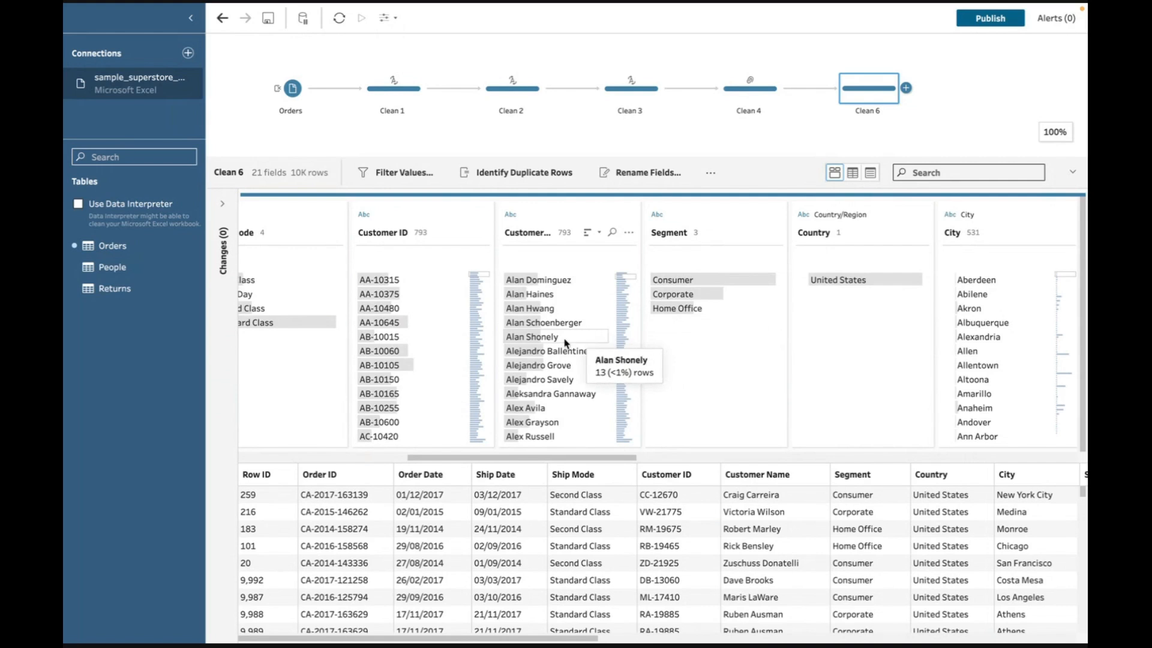
pyautogui.moveTo(519, 457); pyautogui.dragTo(461, 460)
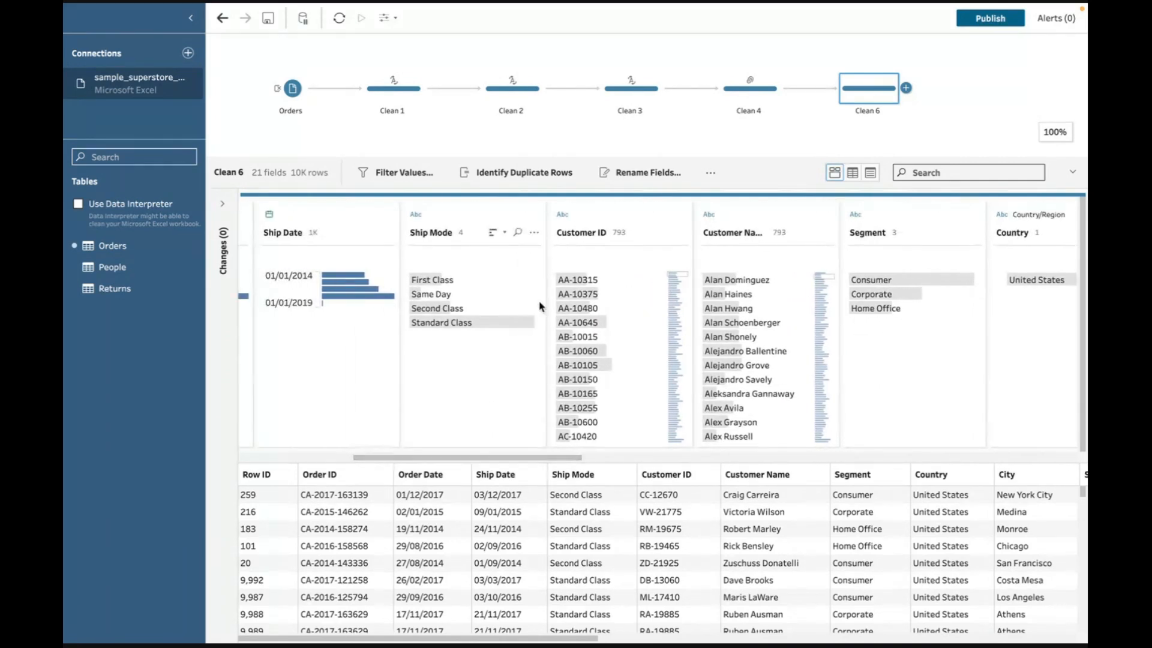
pyautogui.click(592, 216)
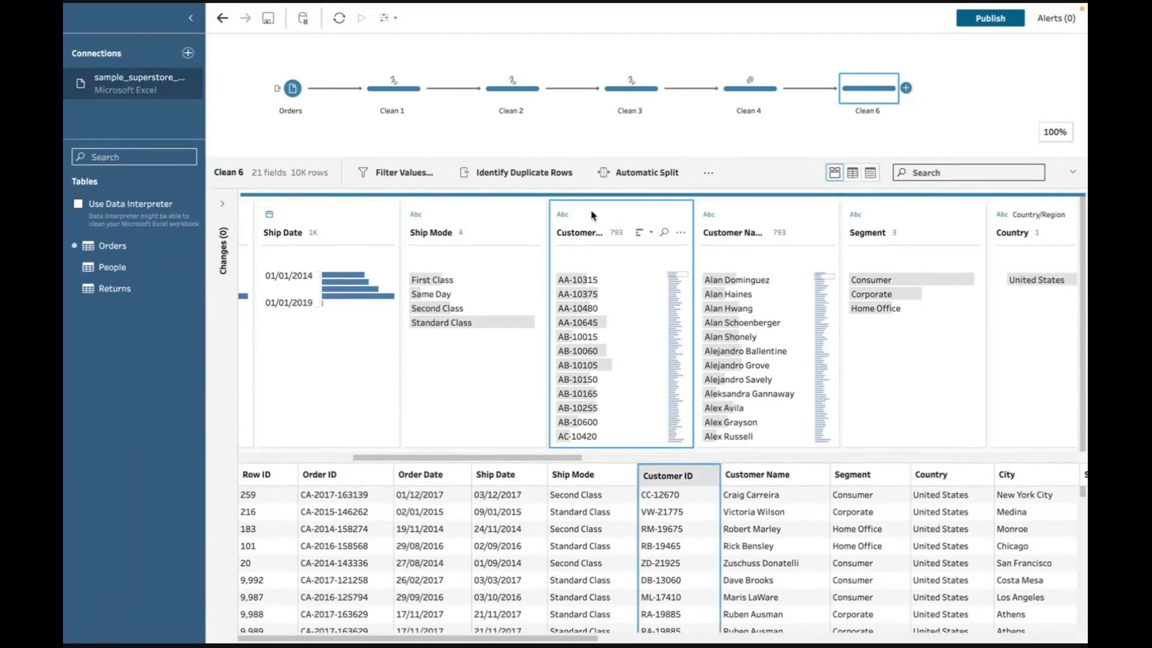
pyautogui.click(681, 234)
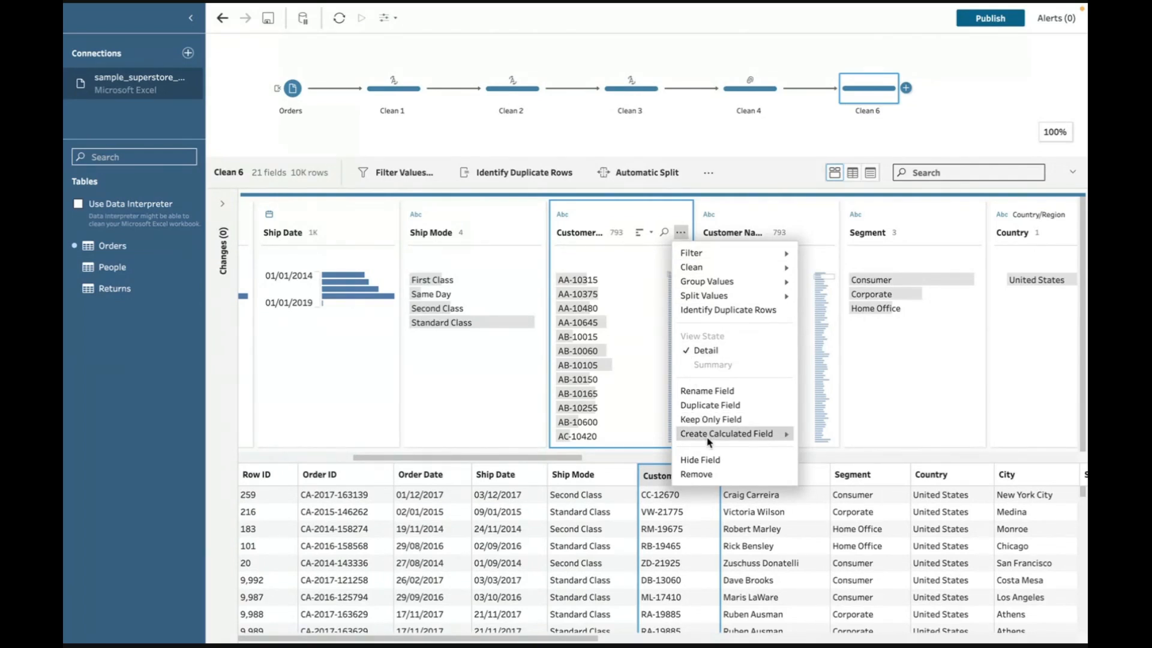
pyautogui.moveTo(711, 441)
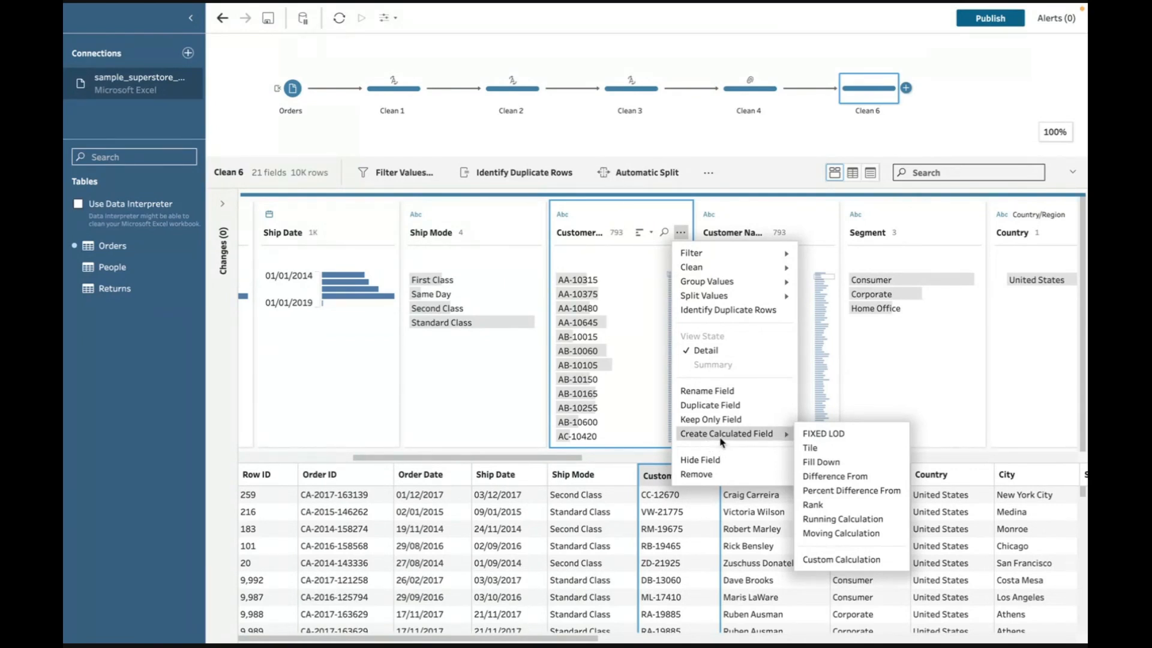
pyautogui.click(809, 434)
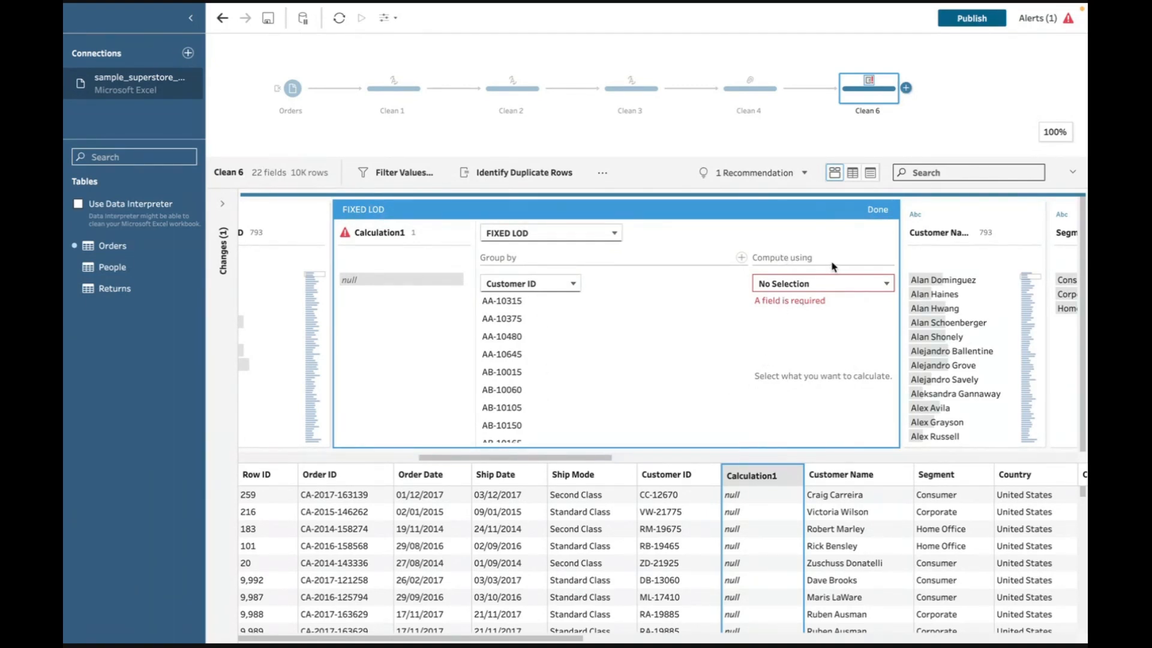
# Compute the FIXED LOD calculation as the SUM of Profit and finish editing it
pyautogui.click(886, 287)
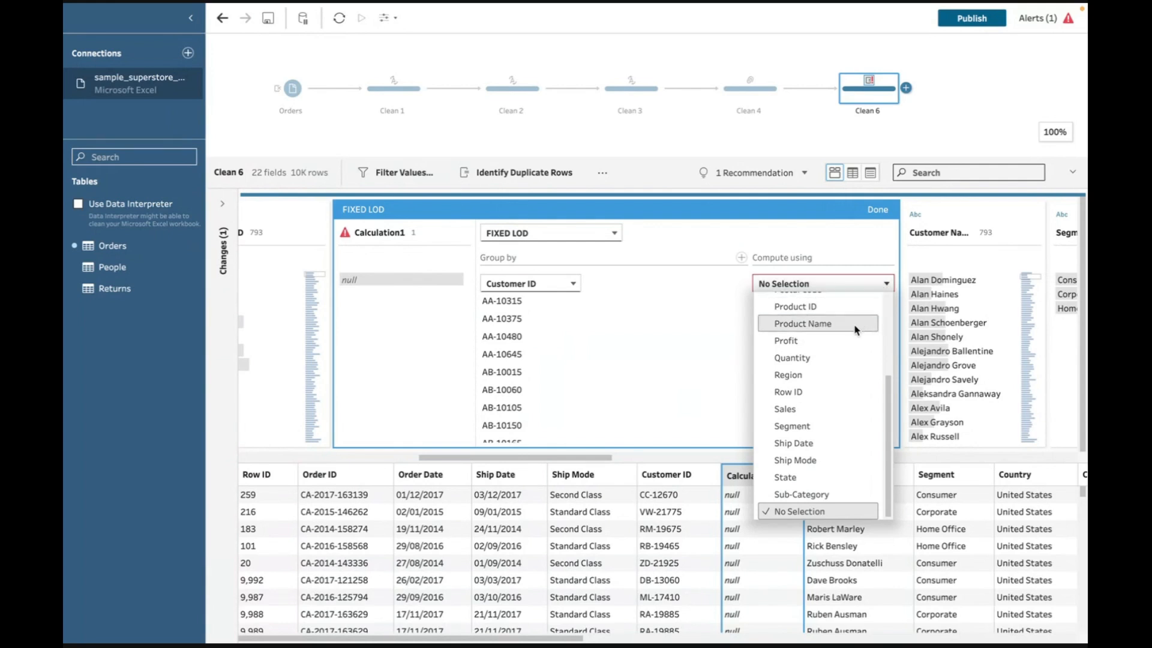
pyautogui.click(808, 341)
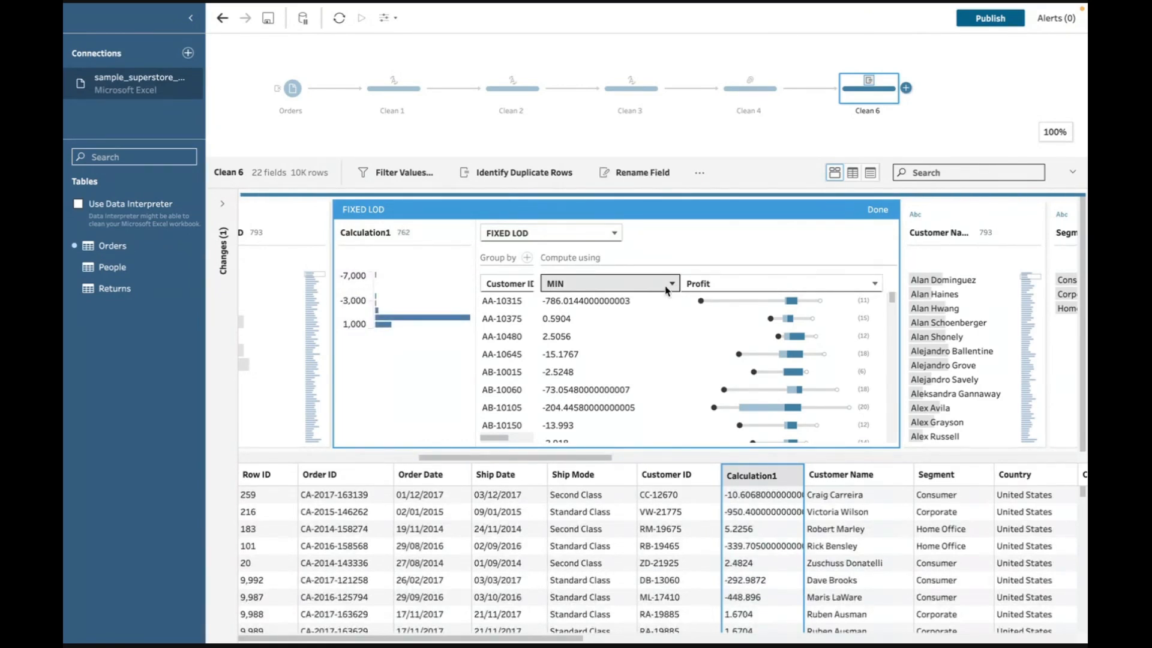
pyautogui.click(670, 285)
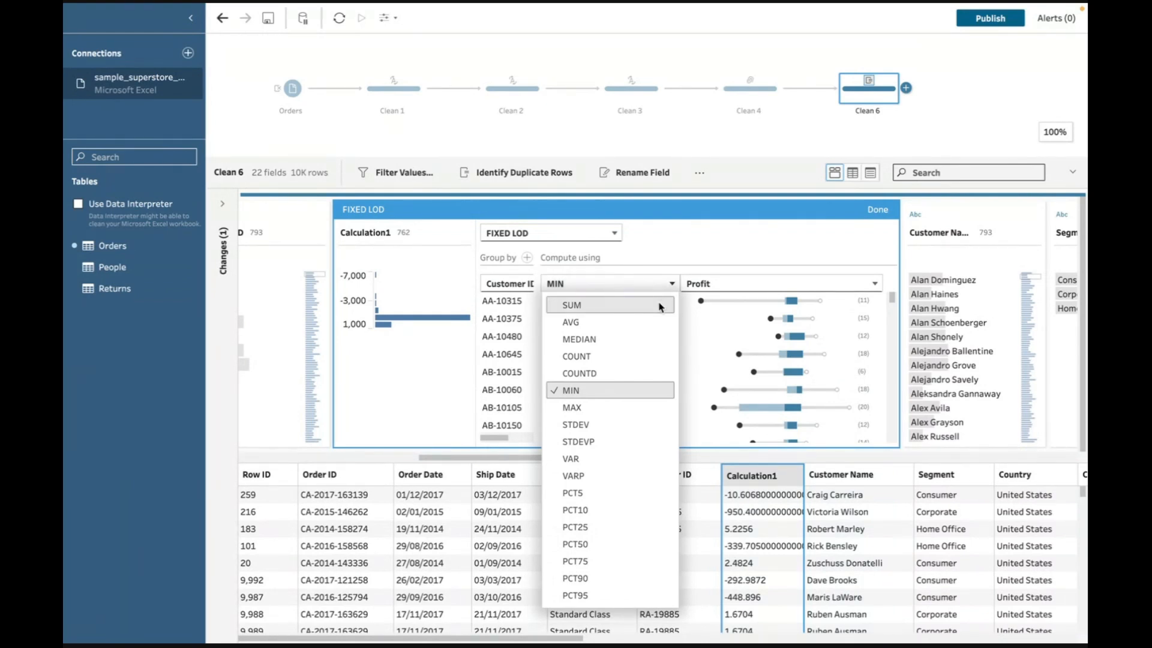
pyautogui.click(659, 306)
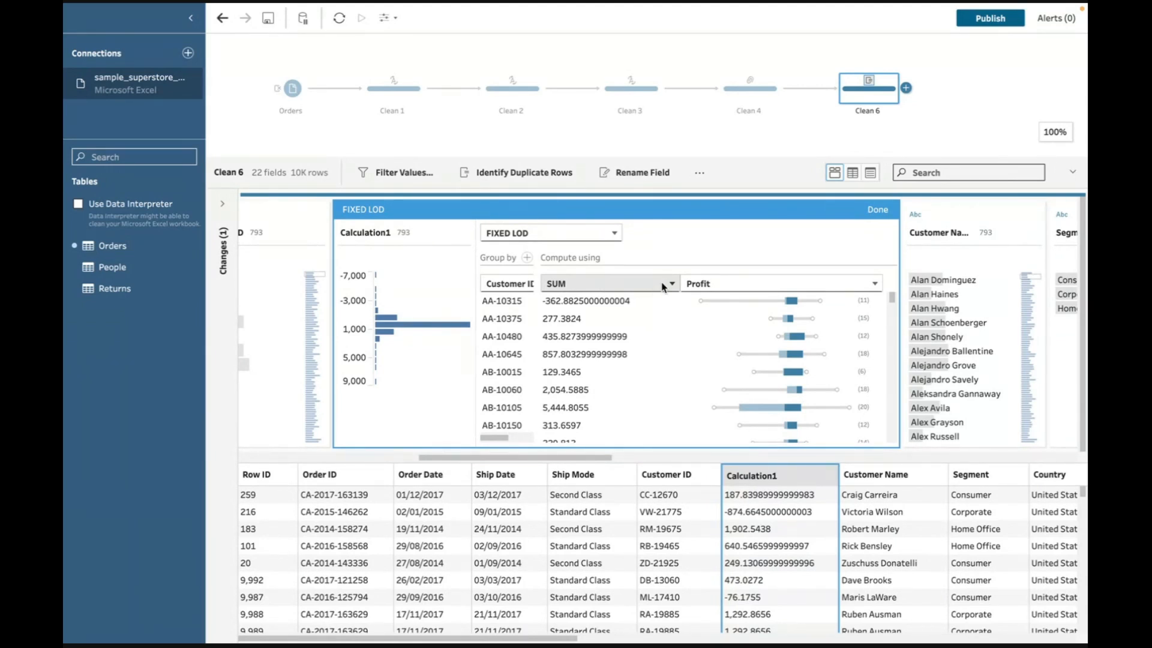
pyautogui.click(877, 210)
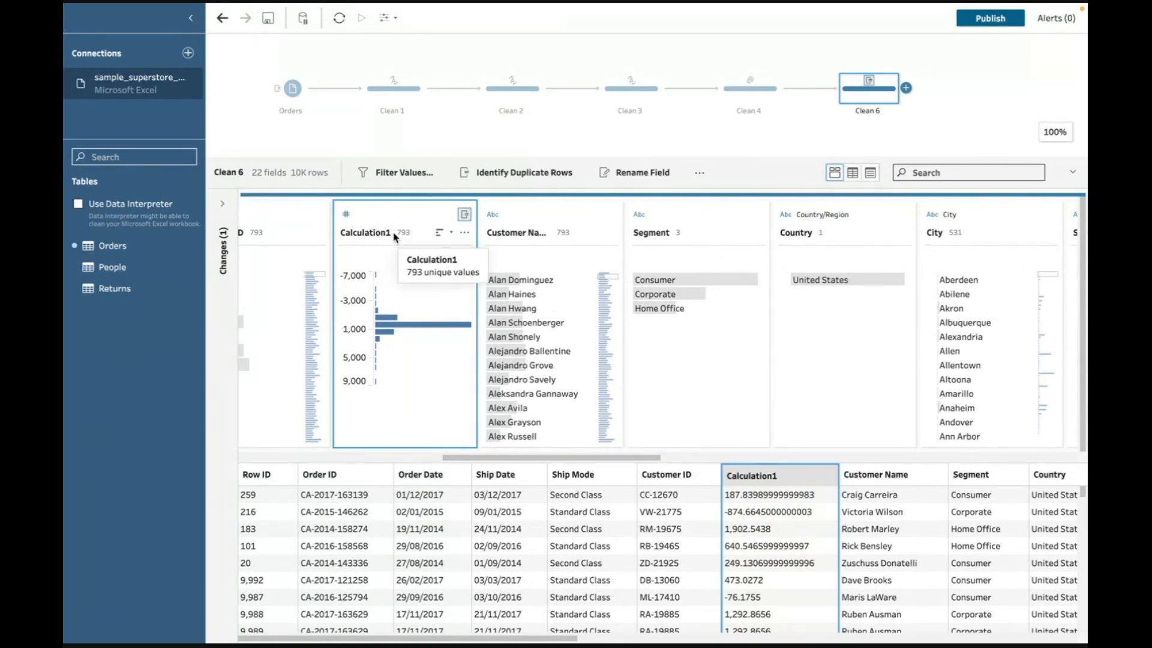
# Rename the new calculated field as Customer by Profit
pyautogui.click(464, 233)
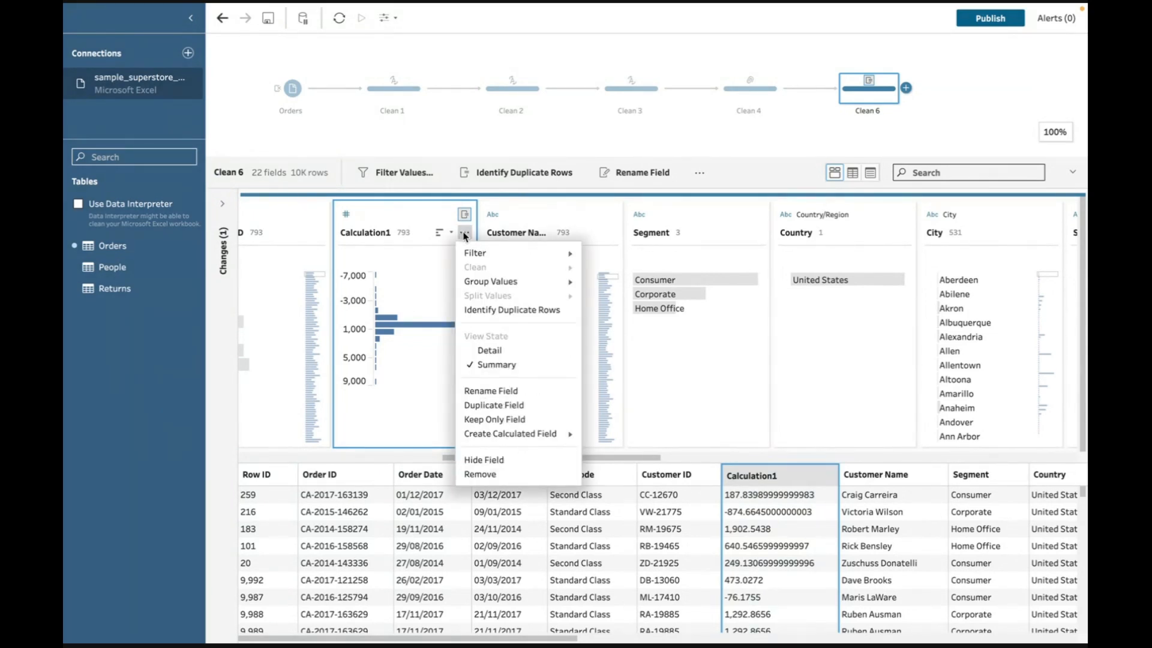
pyautogui.click(493, 391)
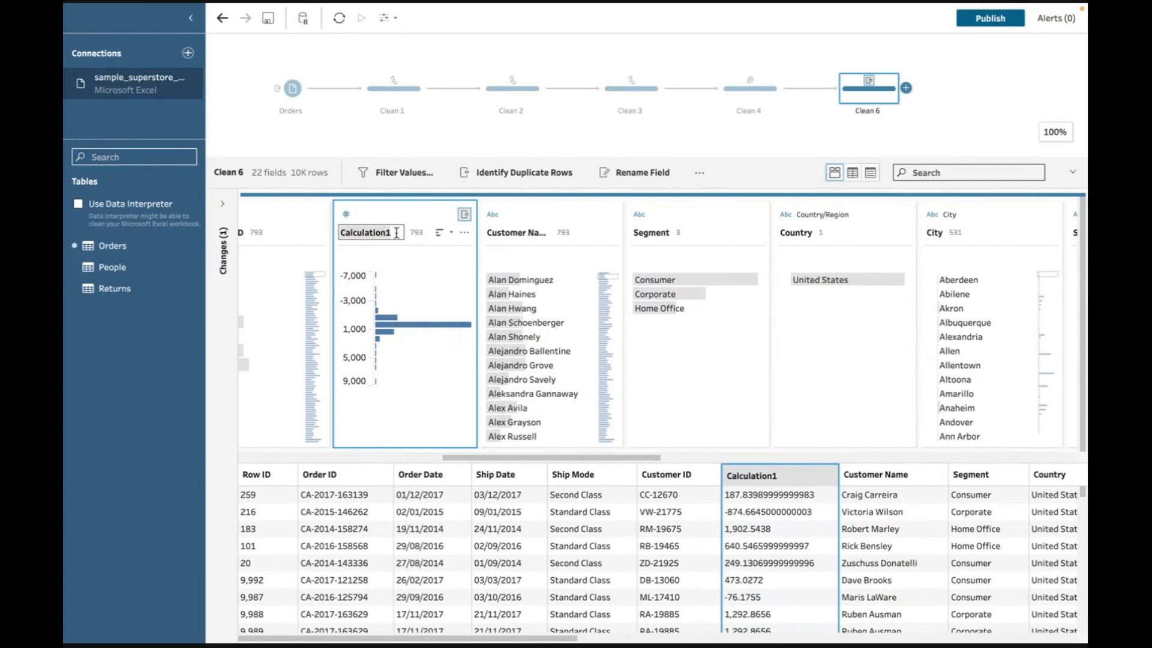
pyautogui.write('Customer')
pyautogui.write(' by')
pyautogui.write(' Profit')
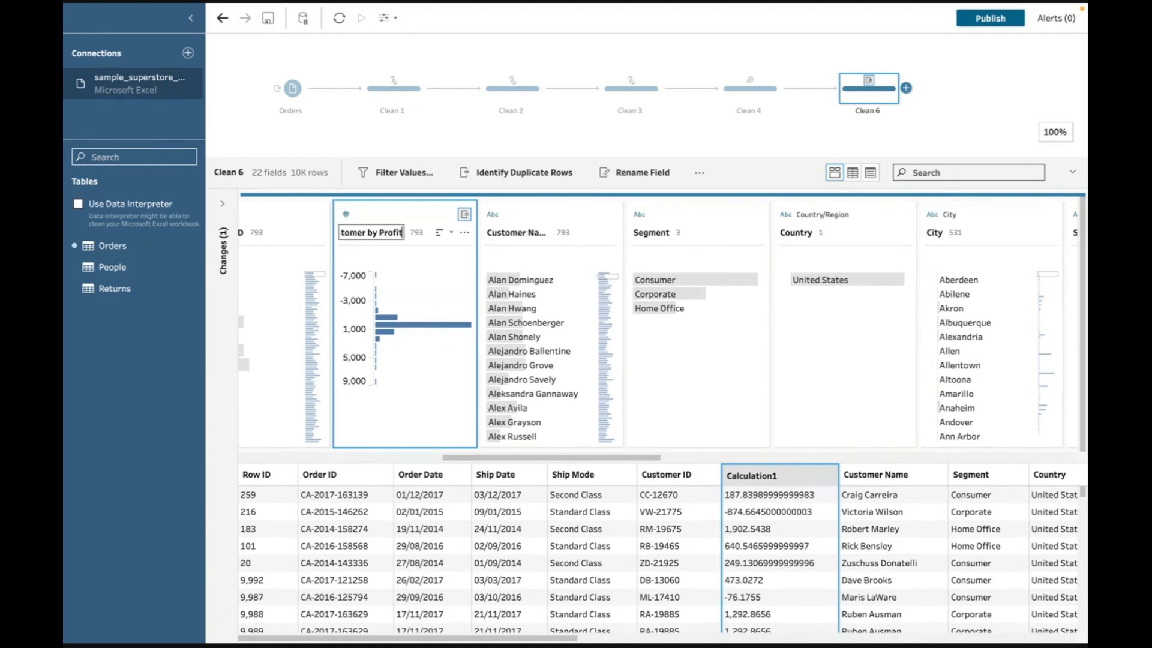
pyautogui.press('Return')
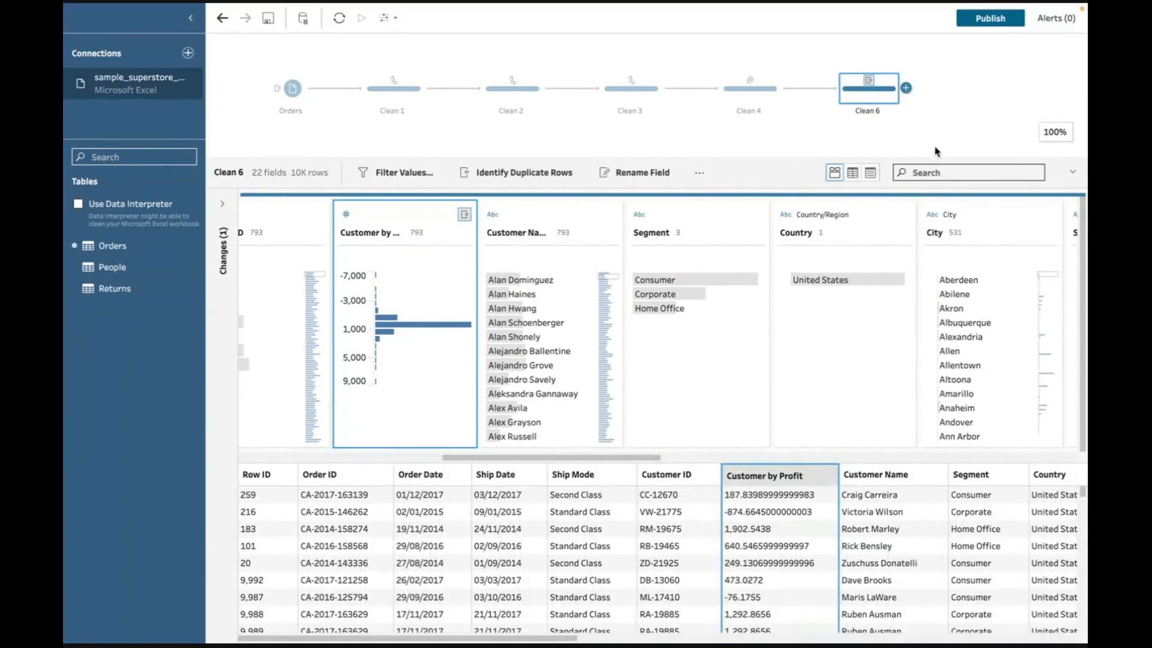
# Add an Output step after Clean 6 and review its save destinations, keeping File as the output target
pyautogui.click(905, 89)
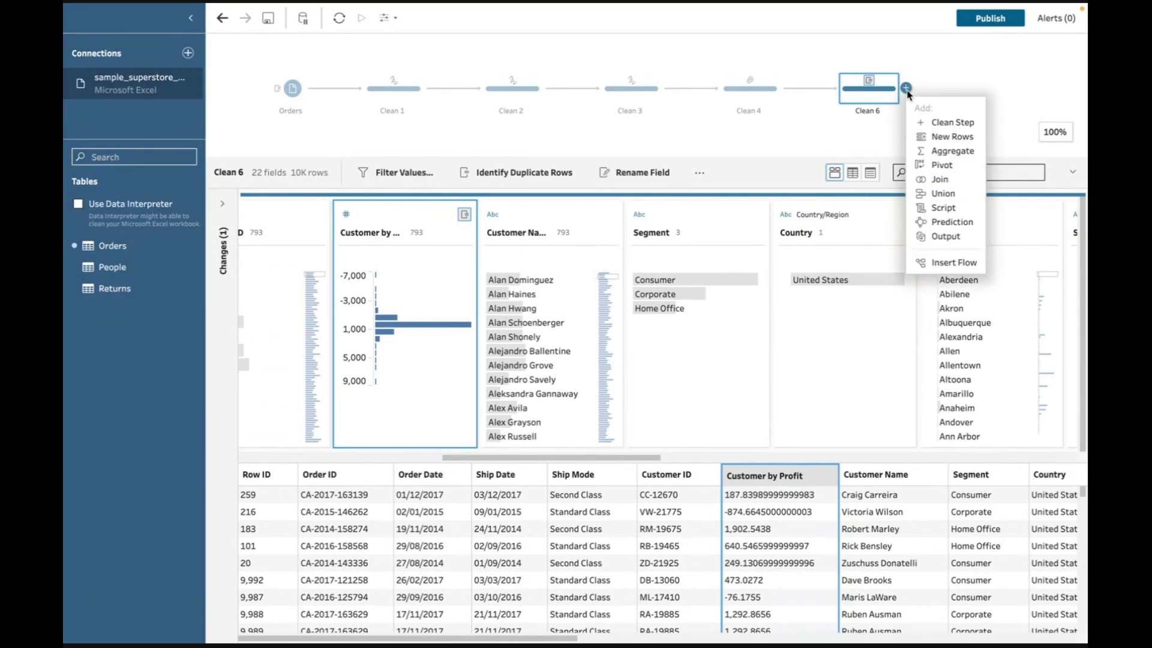
pyautogui.click(946, 239)
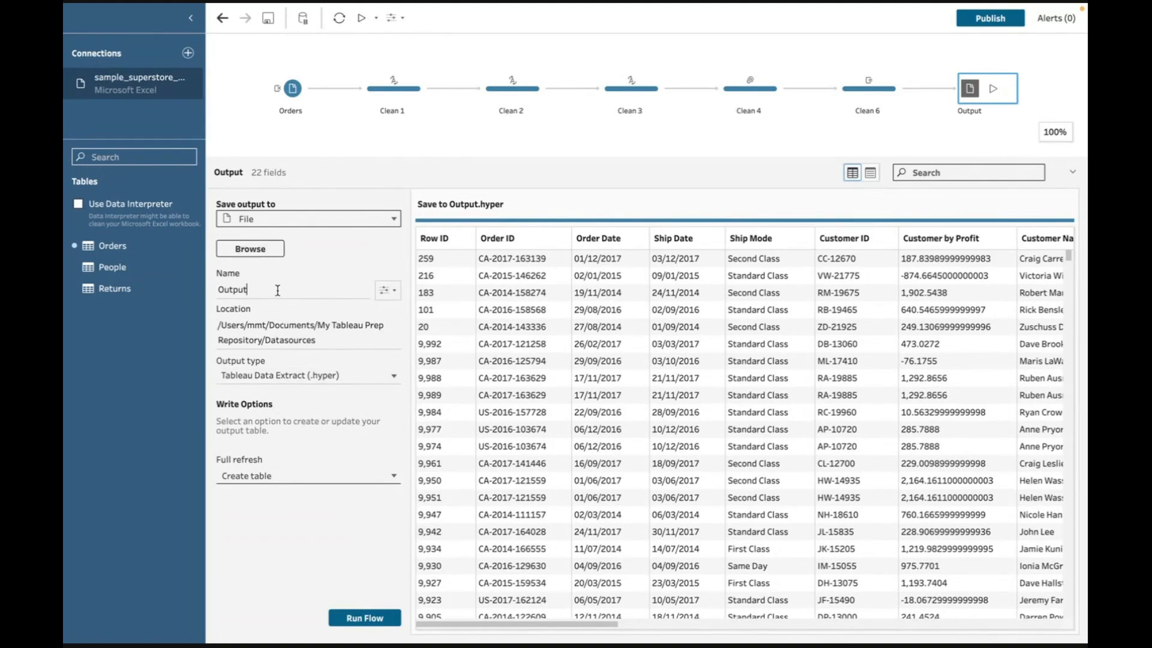
pyautogui.click(273, 223)
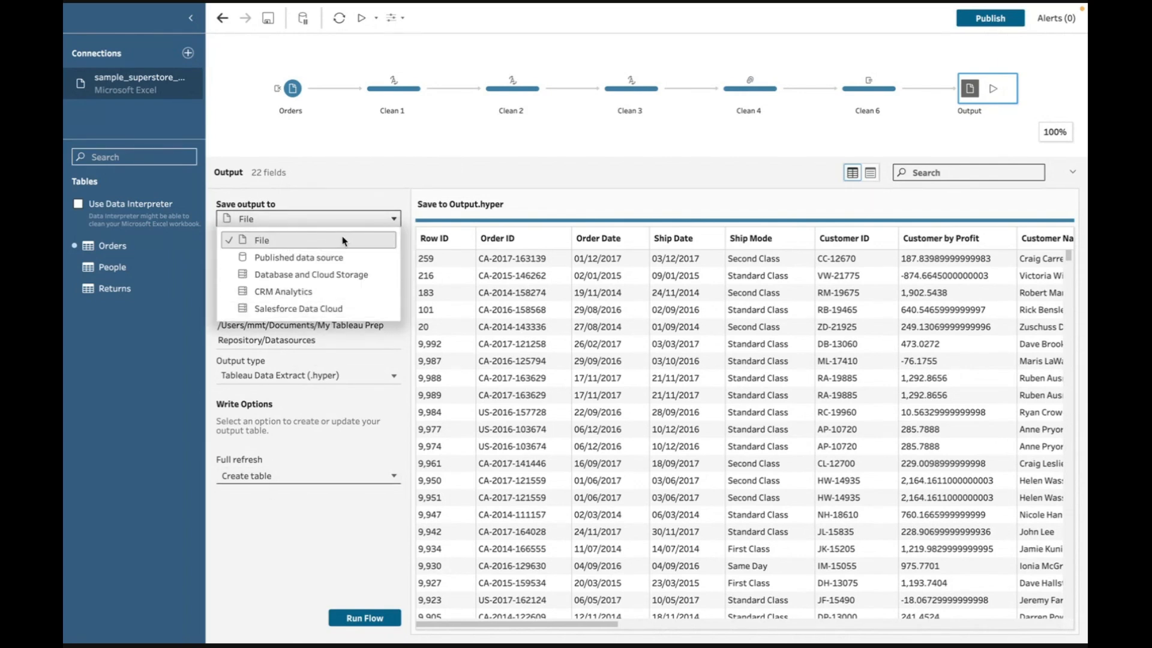
pyautogui.click(313, 540)
pyautogui.click(264, 289)
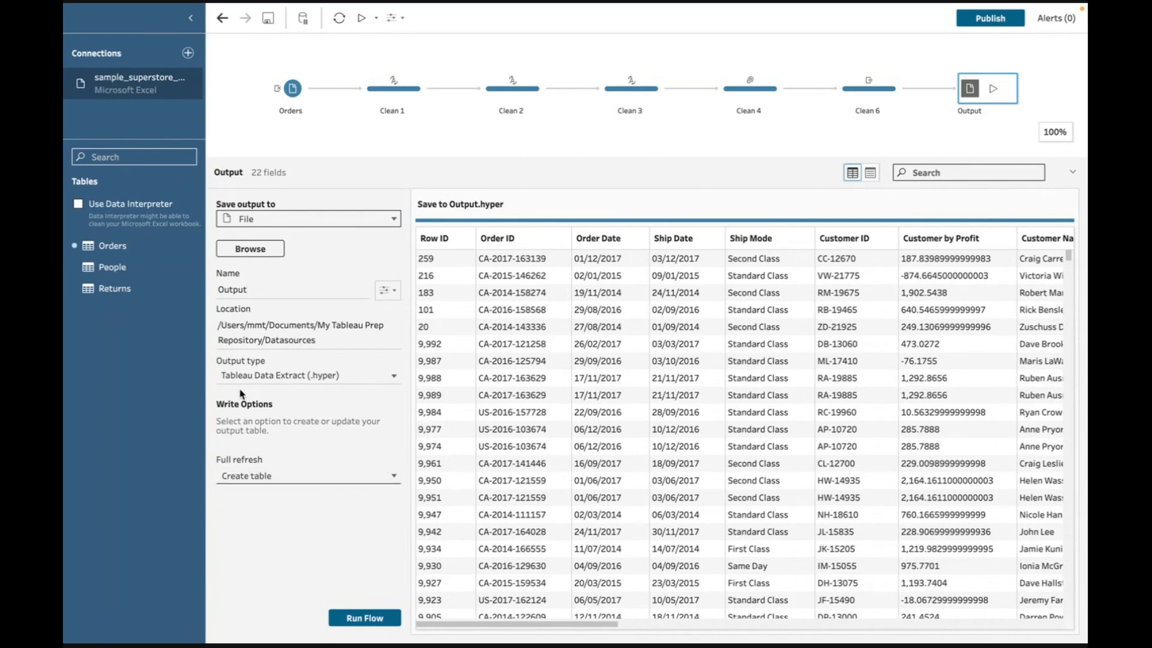
# Name the output file Output2 instead of replacing the existing Output.hyper, and run the flow to completion
pyautogui.click(360, 618)
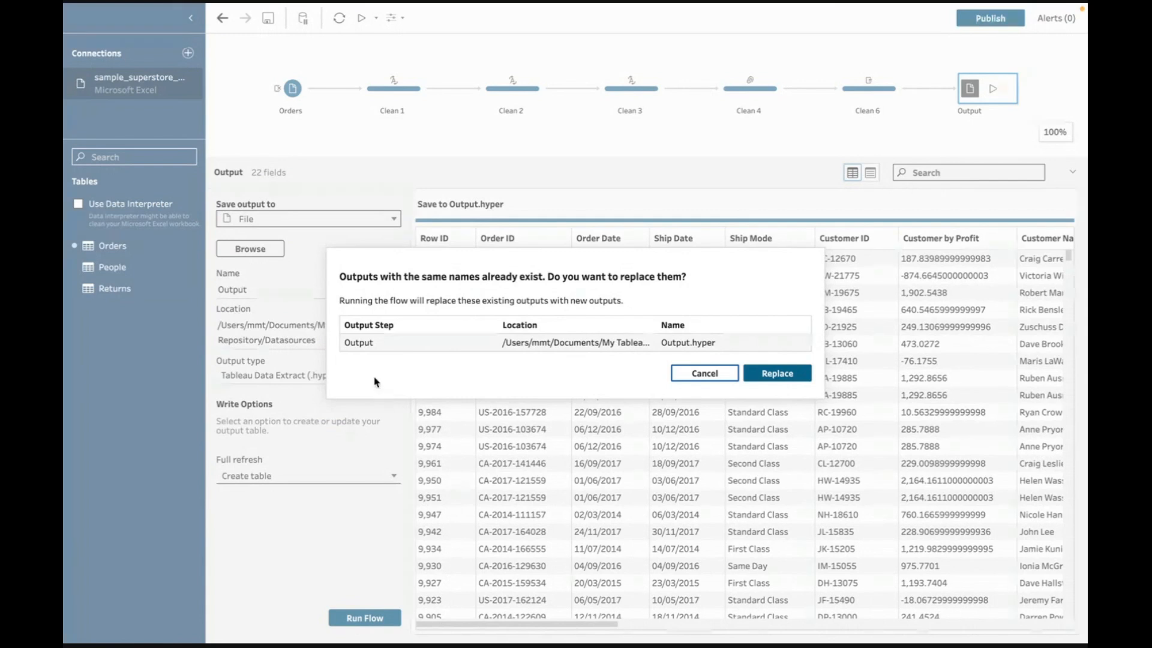
pyautogui.click(681, 381)
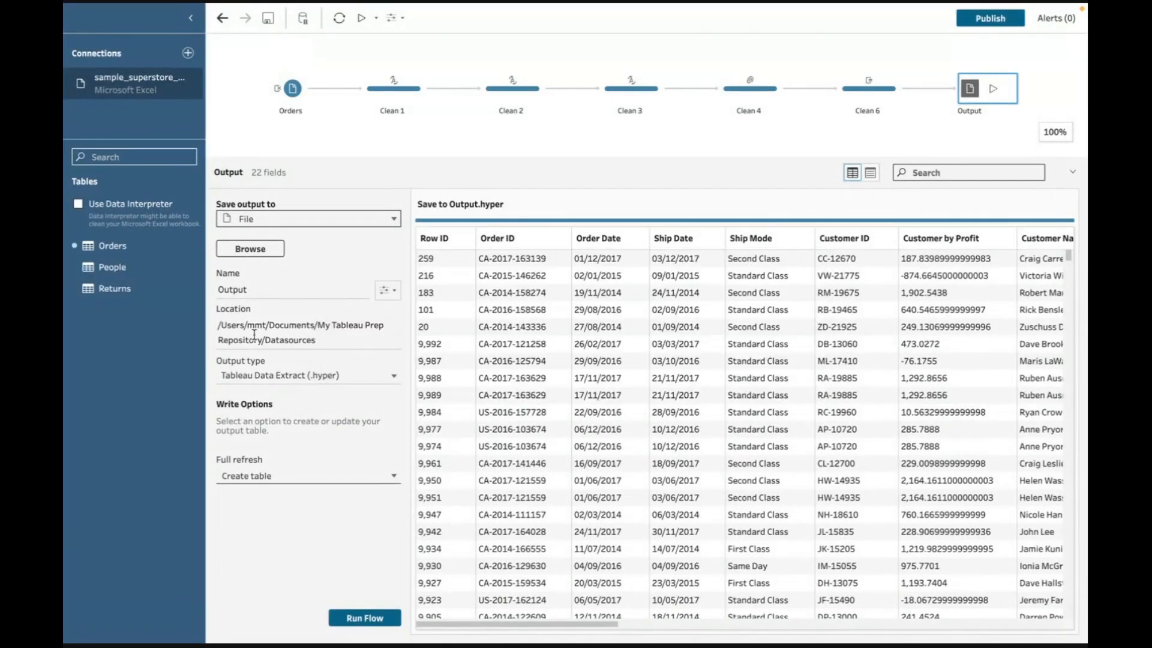
pyautogui.click(256, 286)
pyautogui.write('2')
pyautogui.click(362, 618)
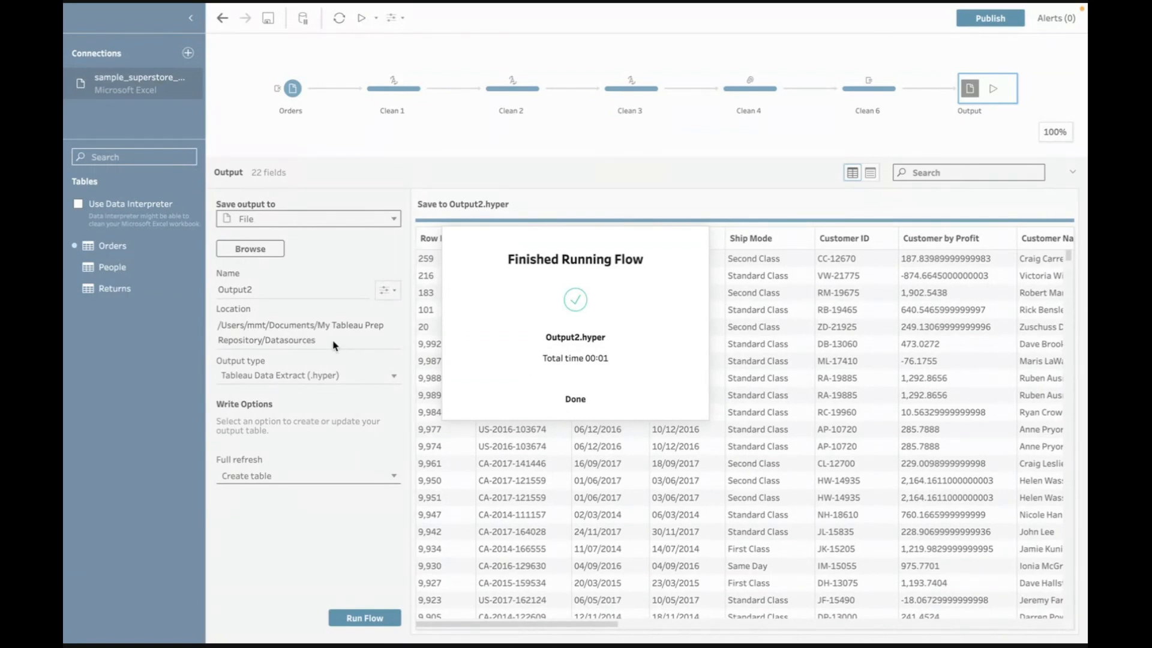
pyautogui.click(577, 399)
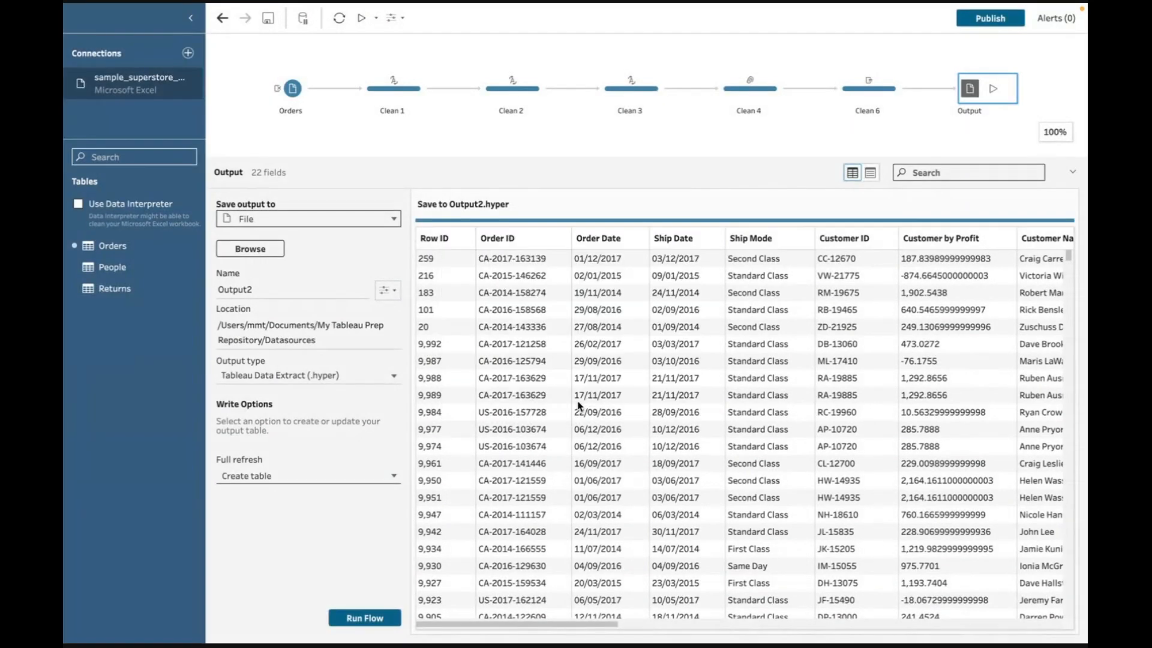